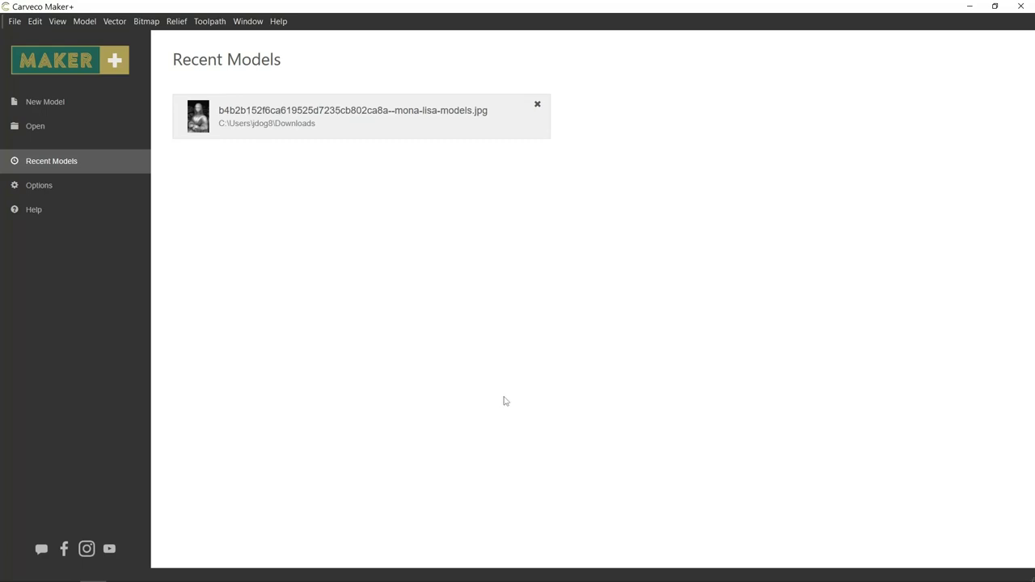
Create a new blank 1.55 × 7 inch model with zero relief
left_click(57, 104)
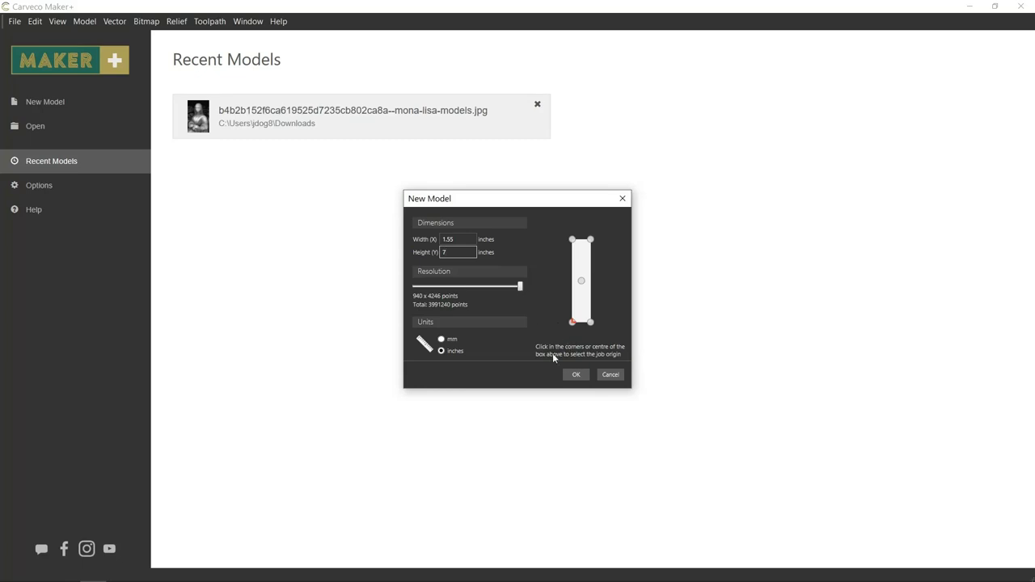
left_click(582, 377)
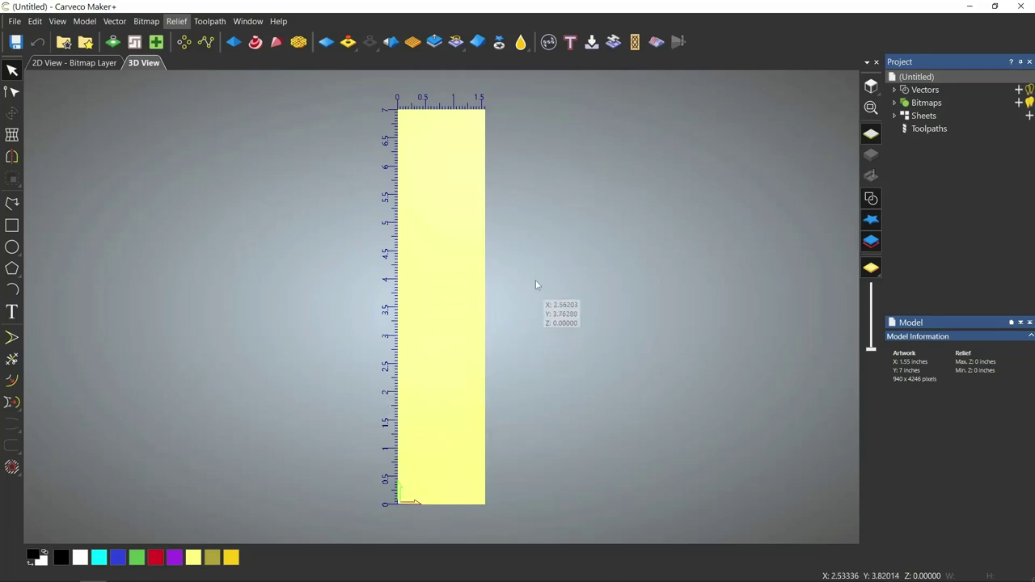
left_click(57, 22)
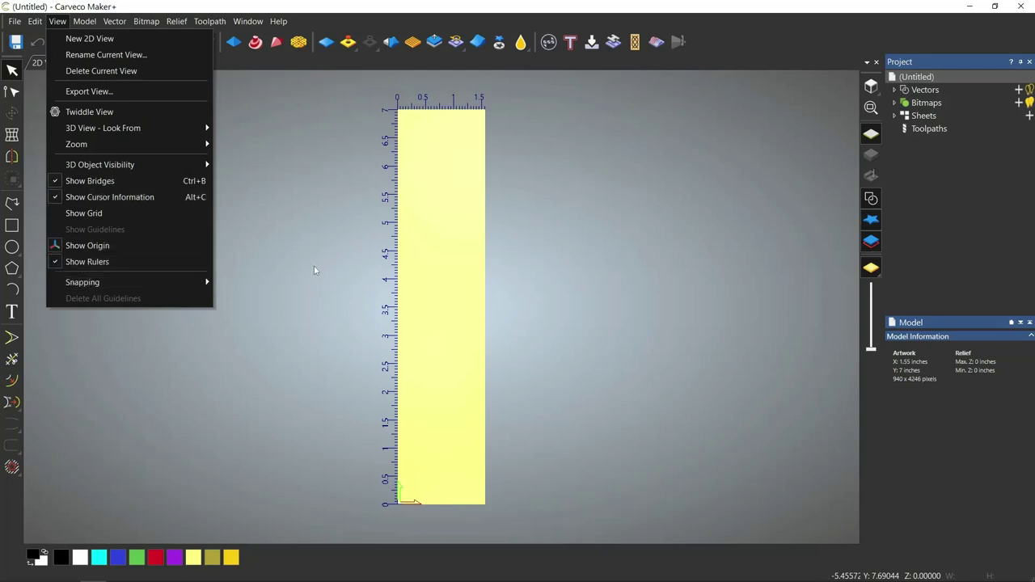
left_click(361, 222)
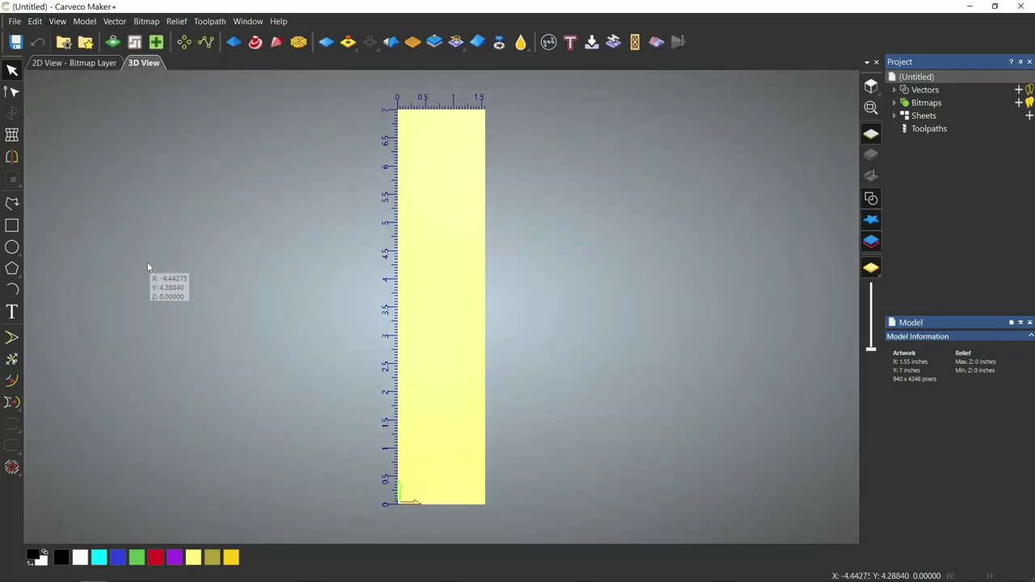
Import the UndeadKnight STL from the Models folder as a 3D model
left_click(178, 22)
mouse_move(193, 38)
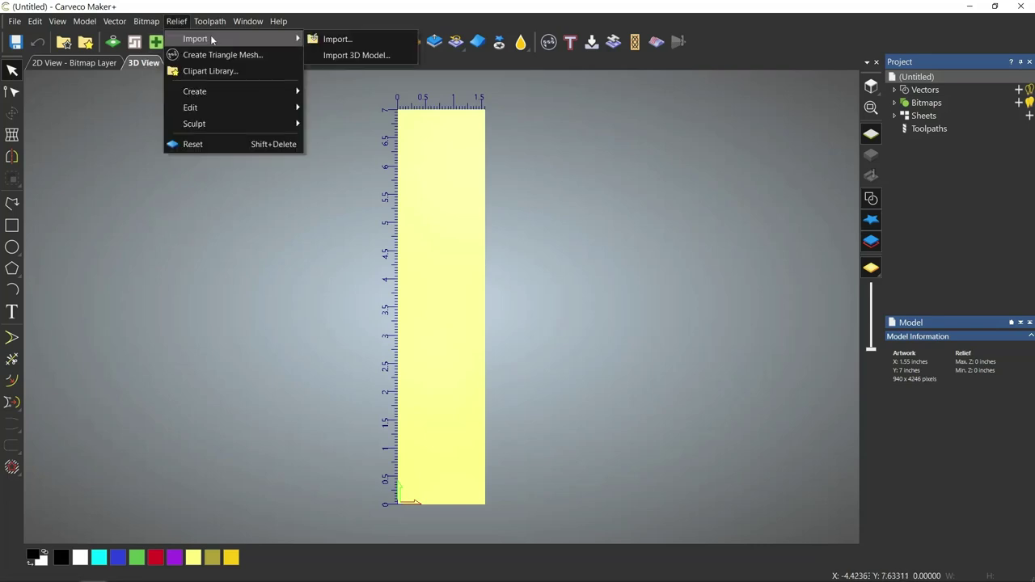
left_click(357, 55)
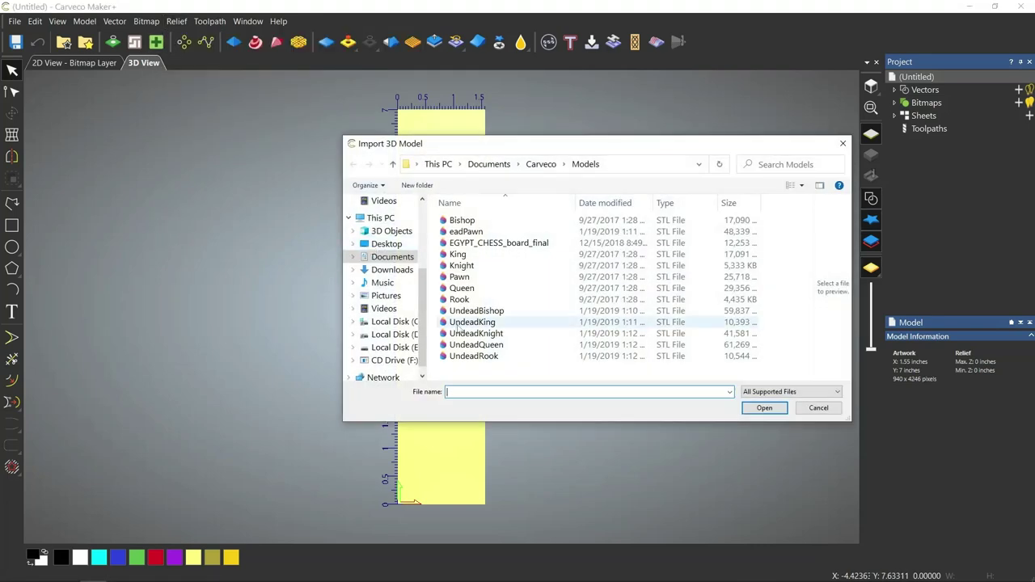
left_click(480, 335)
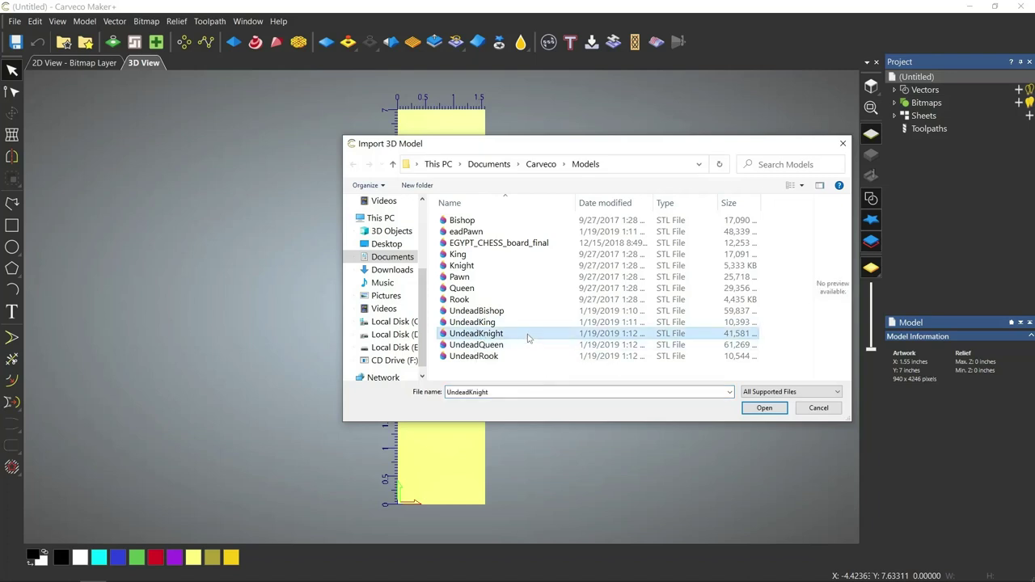
left_click(763, 409)
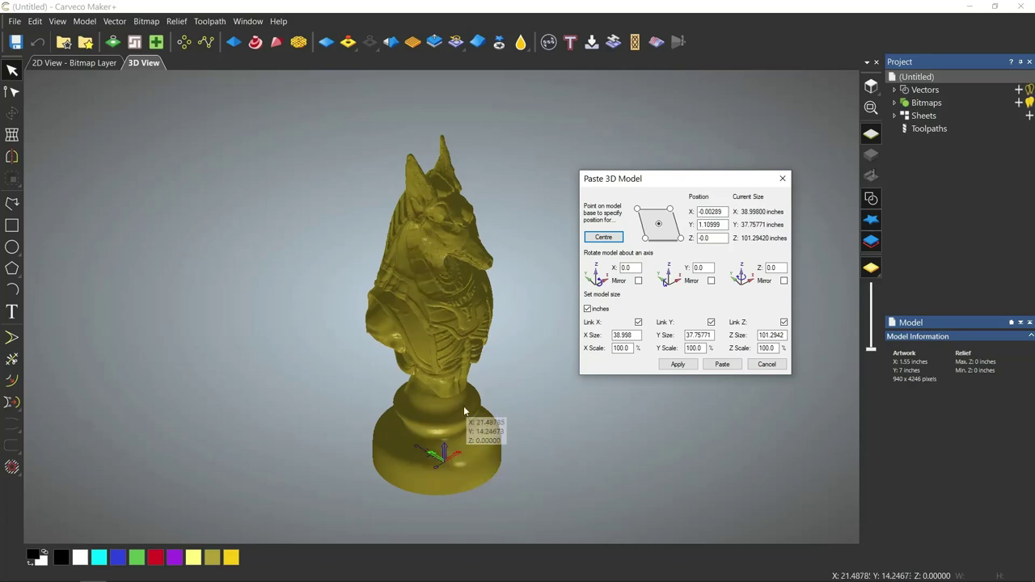
Scale the knight to inch dimensions and centre it on the block
left_click(587, 309)
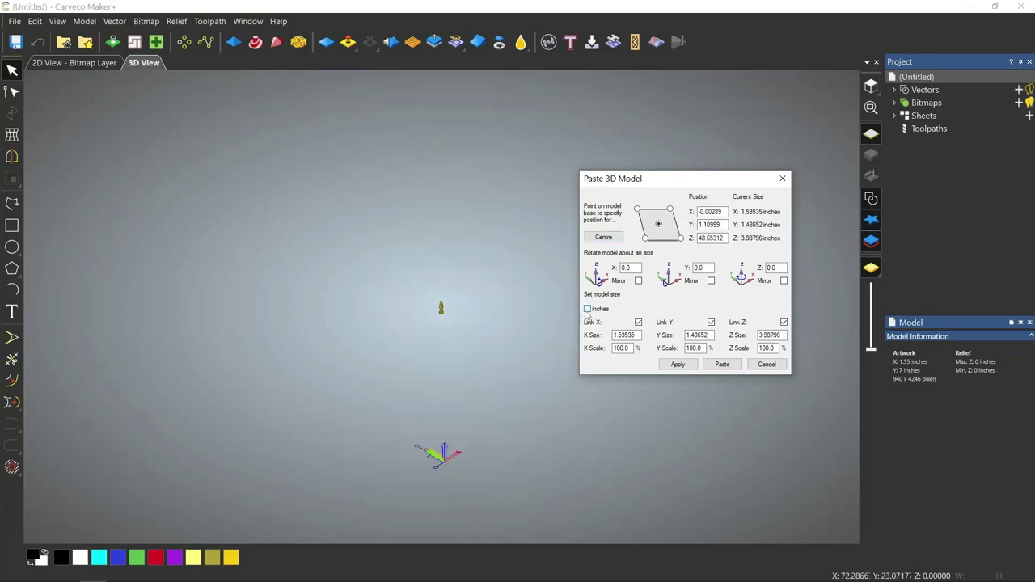
left_click(603, 238)
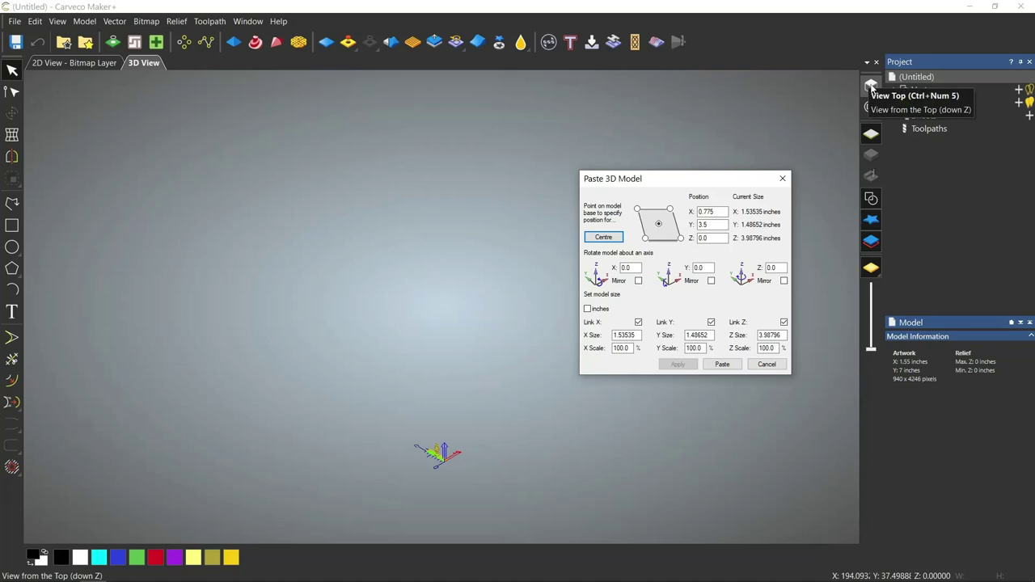
left_click(871, 86)
left_click_drag(480, 394, 483, 361)
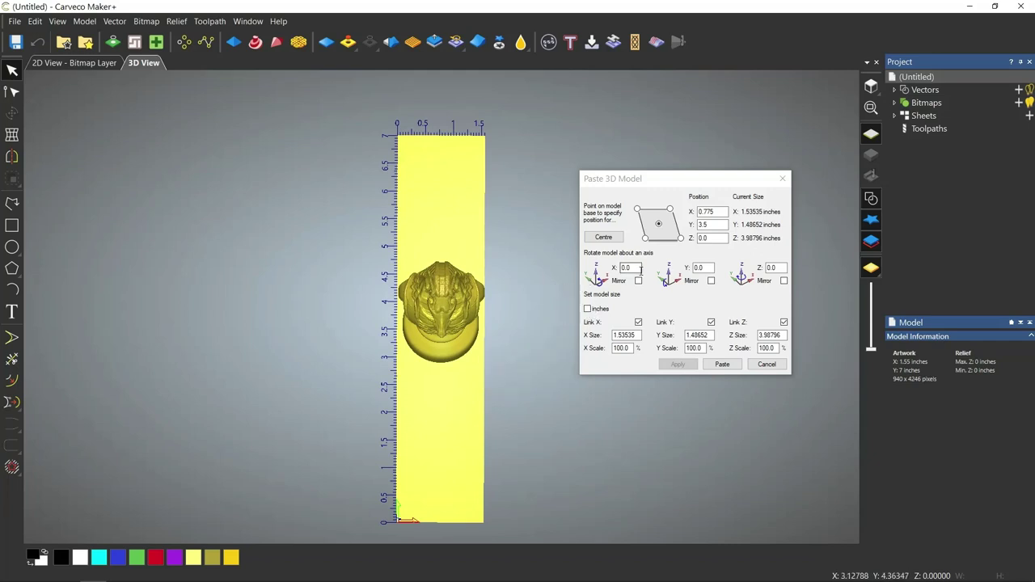
Rotate the knight 90° about X so it stands lengthwise along the block
left_click(639, 268)
type("90")
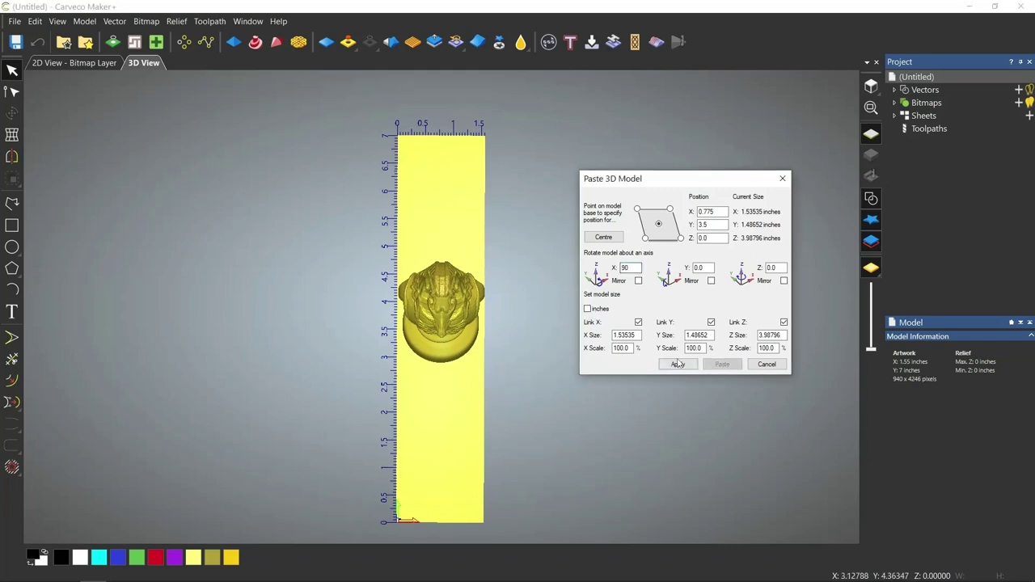
left_click(678, 365)
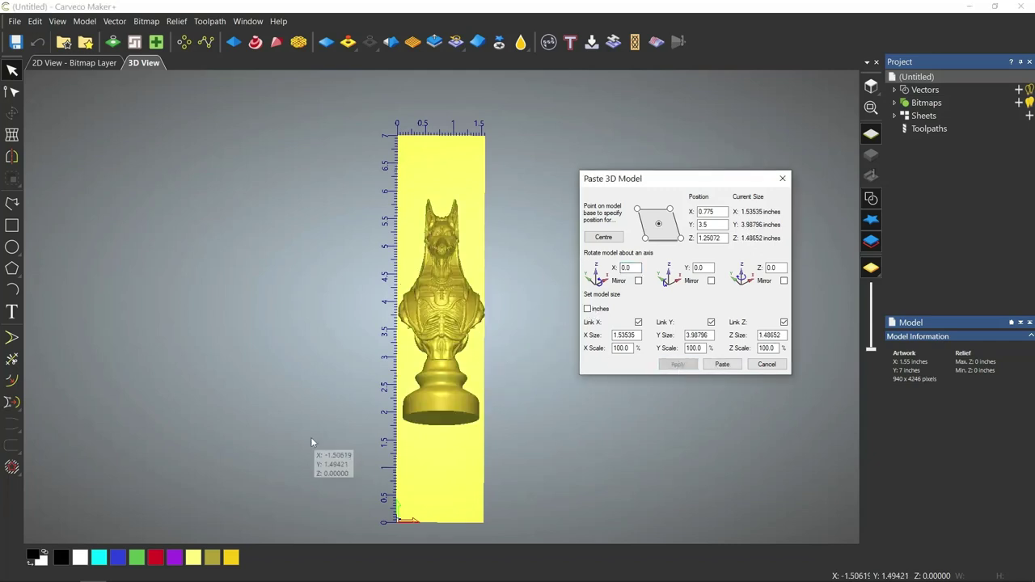
left_click_drag(441, 282, 437, 313)
Move the knight to Y 4.75 inches, after first trying Y 5
scroll(436, 314, "up", 2)
scroll(436, 314, "down", 3)
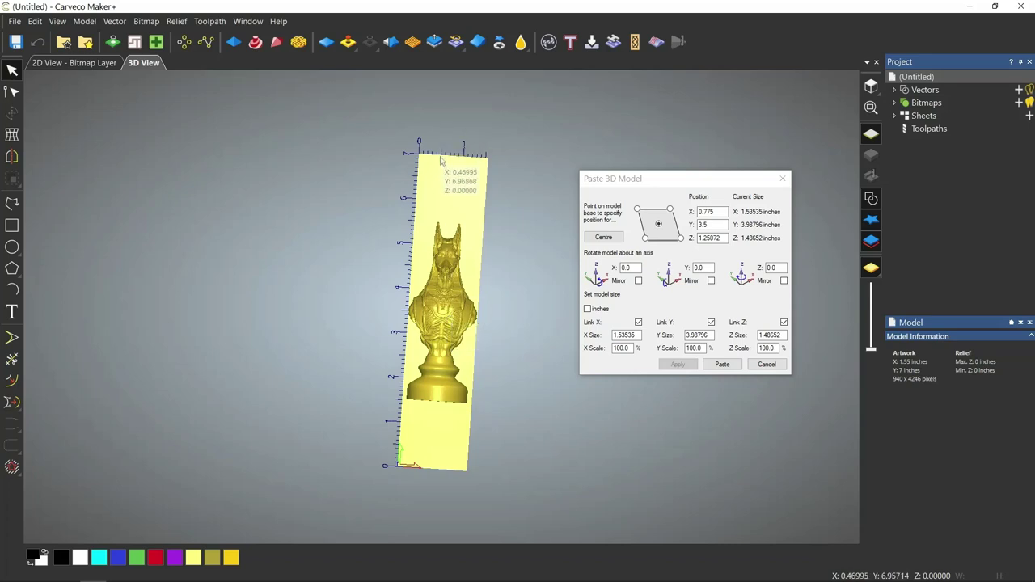
scroll(457, 206, "down", 2)
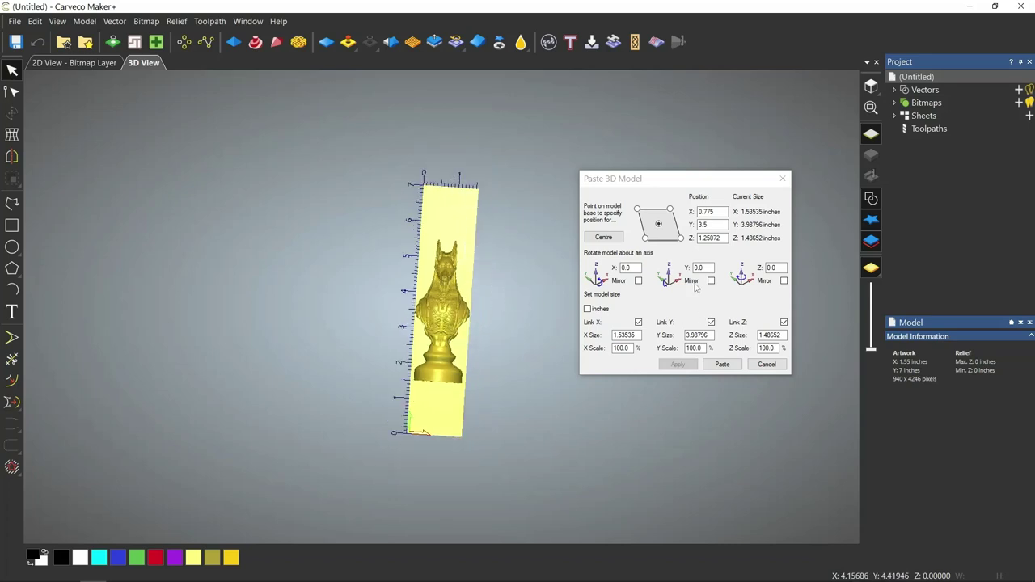
left_click(708, 224)
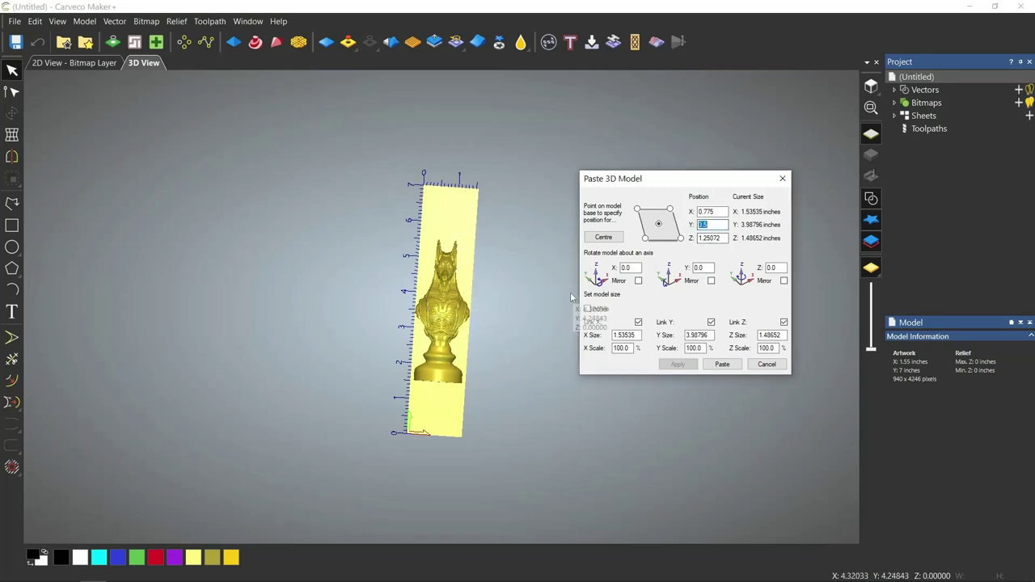
type("5")
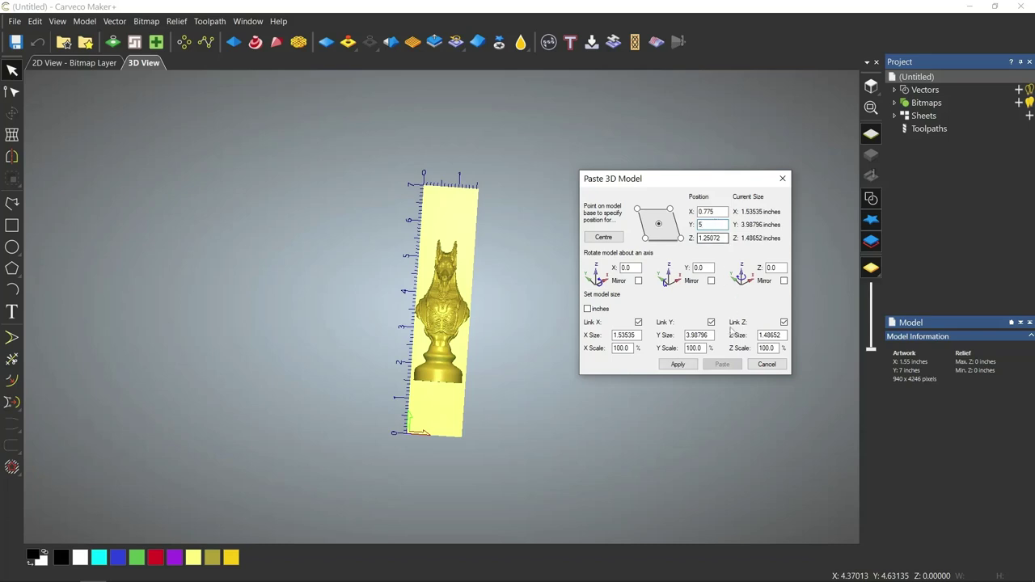
left_click(689, 367)
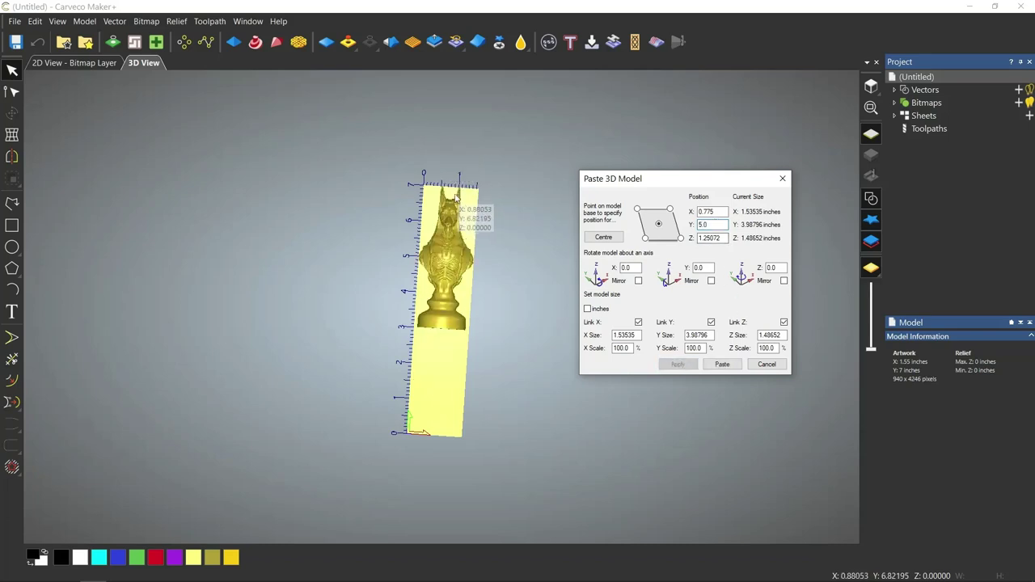
scroll(457, 197, "up", 10)
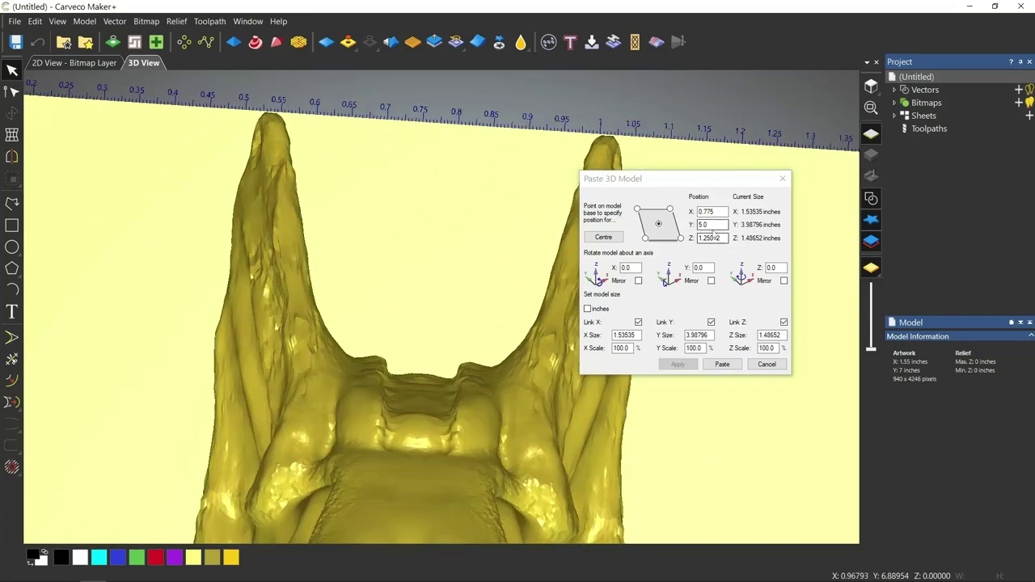
double_click(705, 224)
type("4.75")
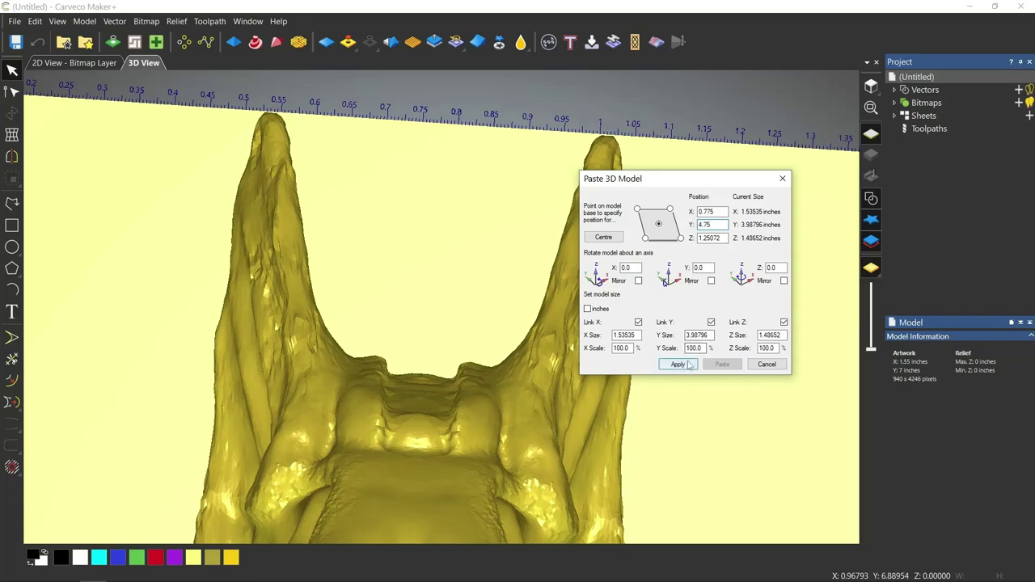
left_click(678, 365)
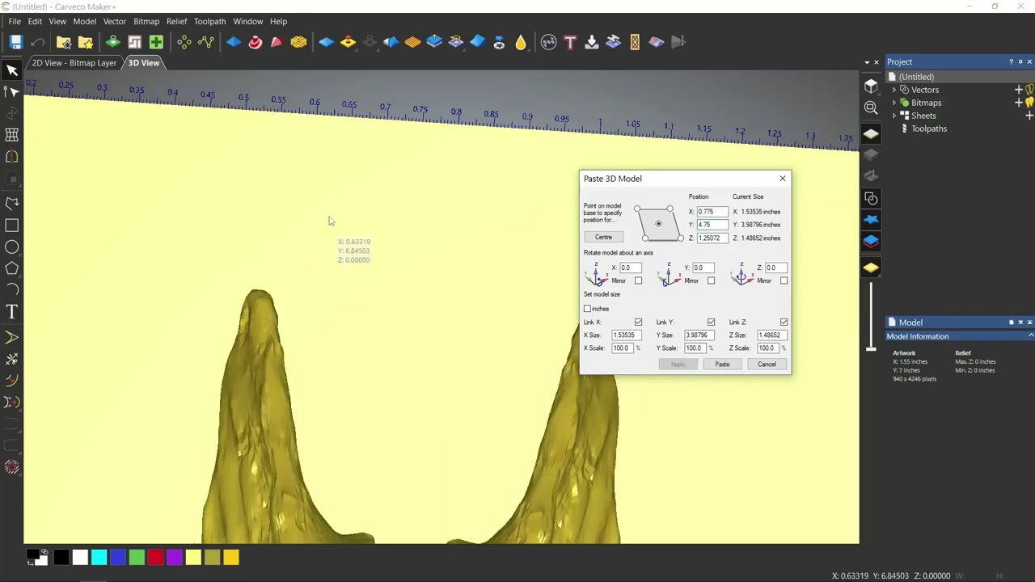
Set the knight's Z position to 0 so its base sits on the block
left_click(479, 323)
scroll(479, 326, "down", 5)
left_click_drag(410, 407, 360, 420)
left_click_drag(726, 238, 698, 241)
type("0")
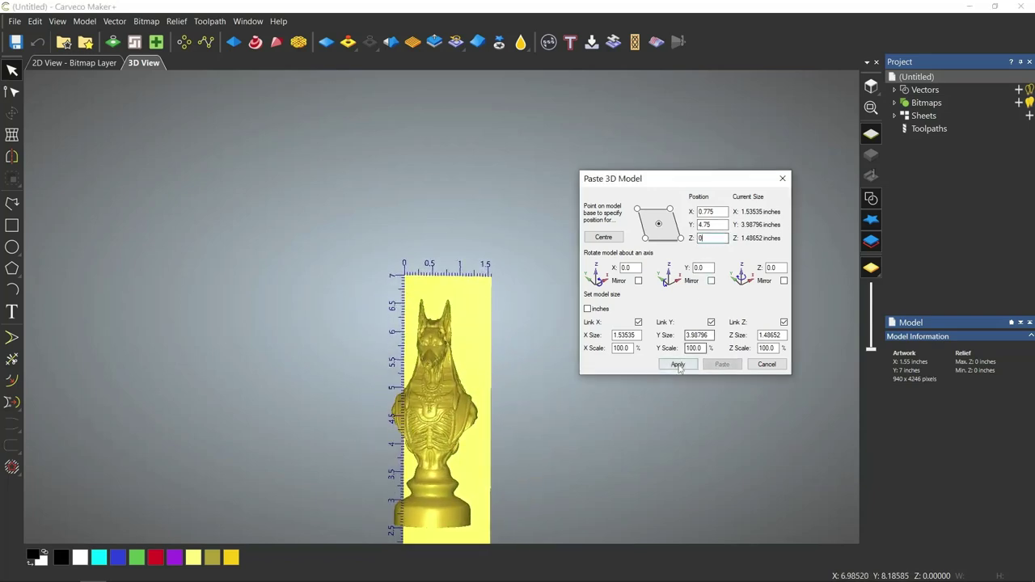
left_click(678, 364)
left_click_drag(450, 466, 479, 437)
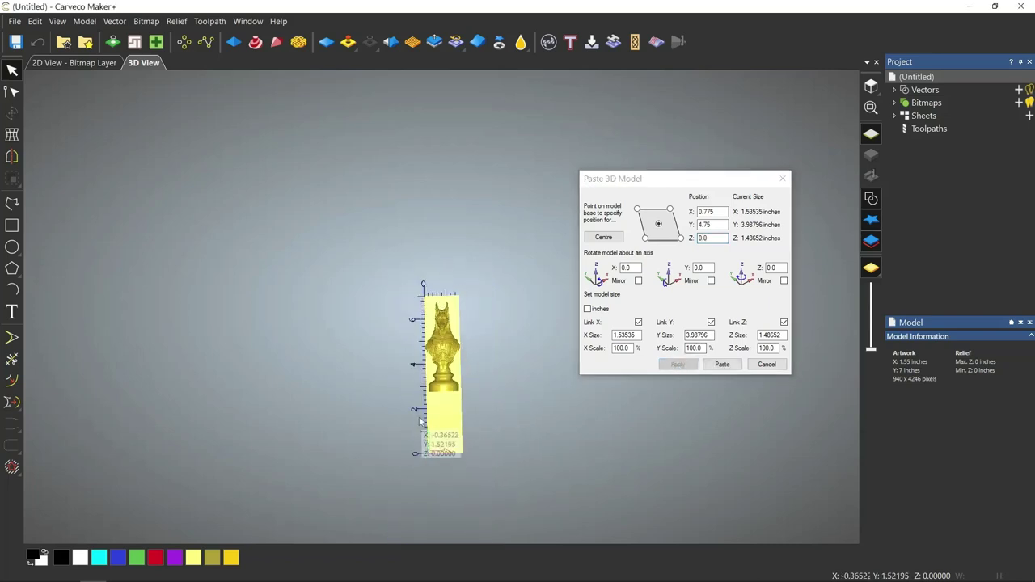
Check the knight's placement and paste it into the relief
scroll(471, 277, "up", 3)
left_click_drag(472, 278, 450, 340)
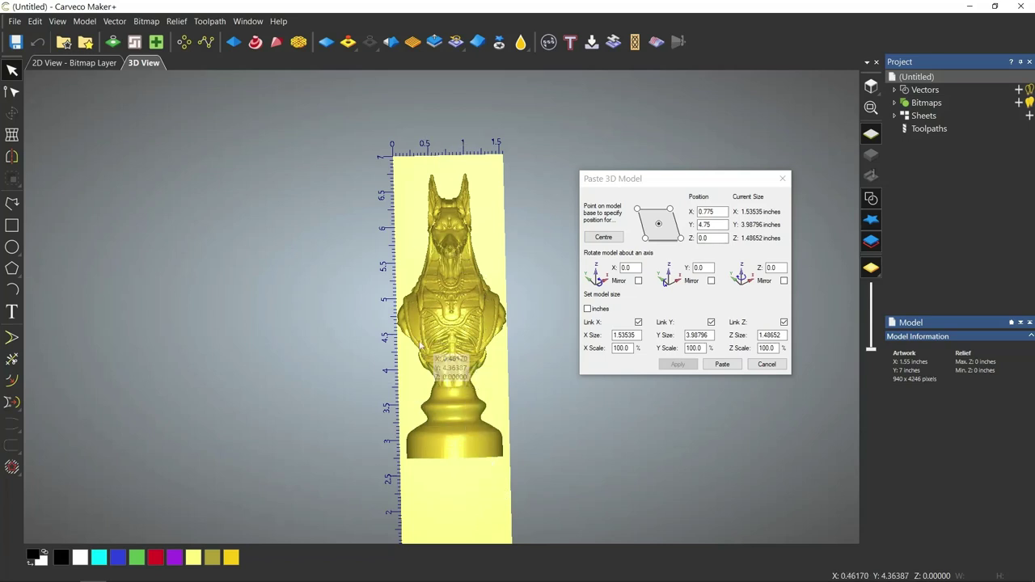
mouse_move(424, 391)
left_mouse_down()
mouse_move(558, 372)
mouse_move(800, 402)
mouse_move(491, 408)
mouse_move(415, 398)
left_mouse_up()
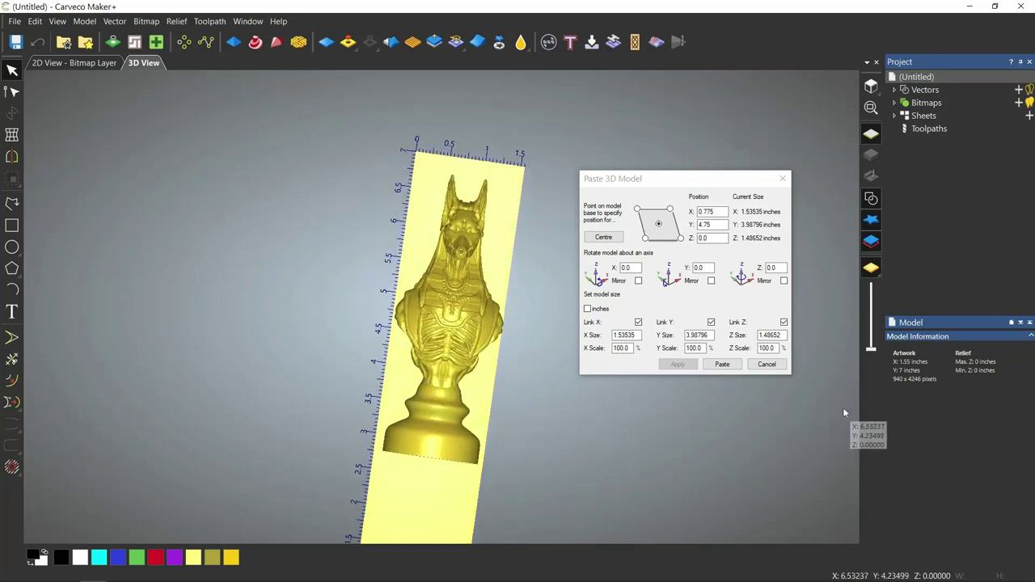
left_click(732, 365)
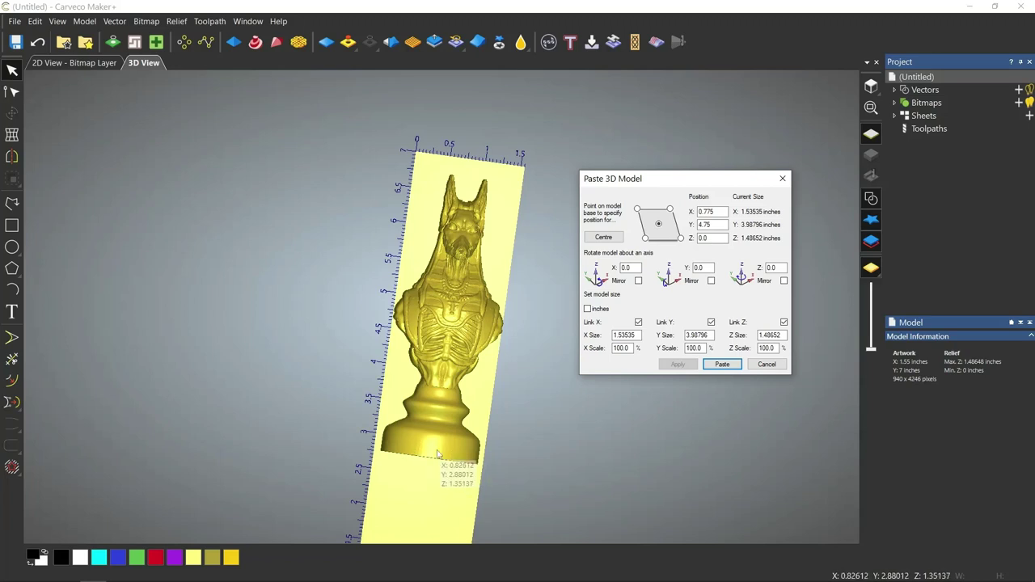
Rescale the knight to a Z size of 1.32 inches (about 1.363 × 3.541)
double_click(784, 335)
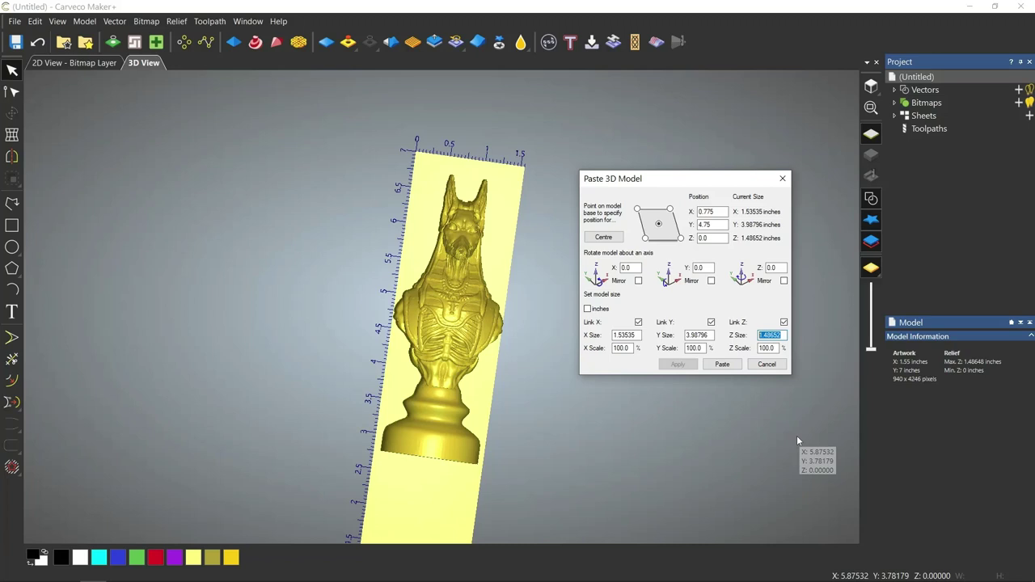
type("1.32")
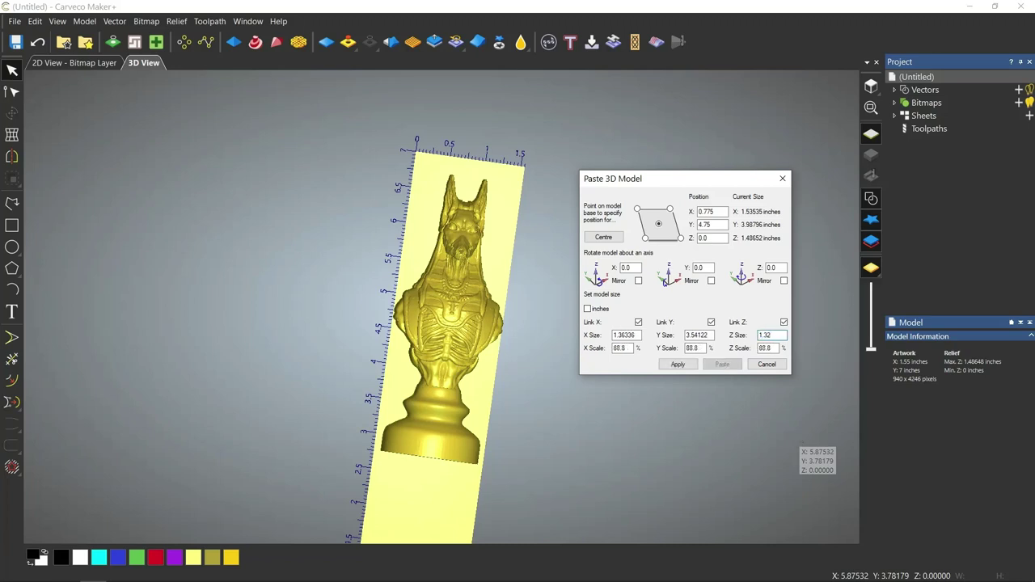
left_click(689, 366)
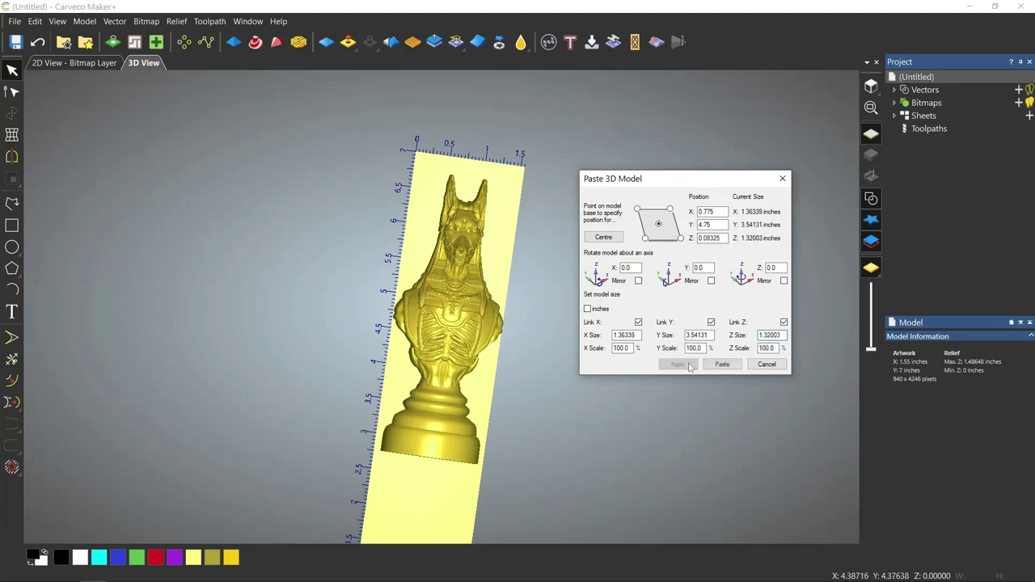
left_click_drag(524, 426, 606, 418)
Undo the paste and reapply the knight at Z 0, giving 1.31967 inch maximum relief height
key("1")
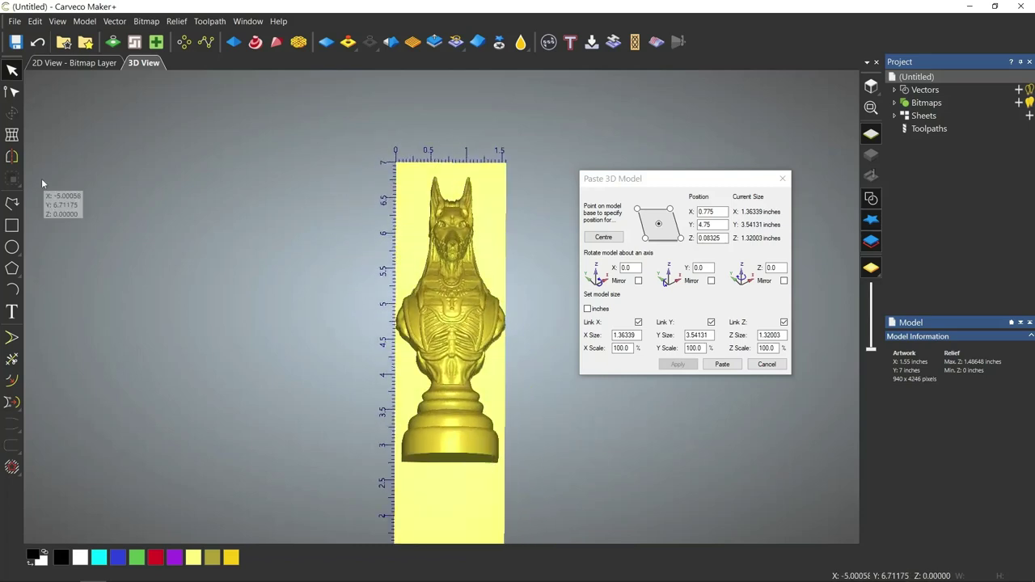
left_click(36, 41)
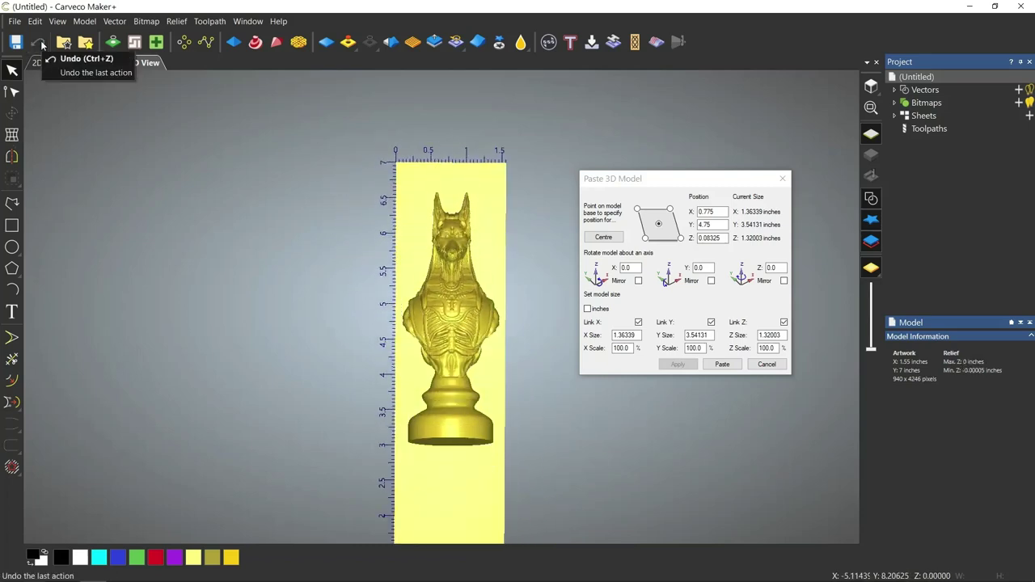
left_click_drag(353, 321, 324, 366)
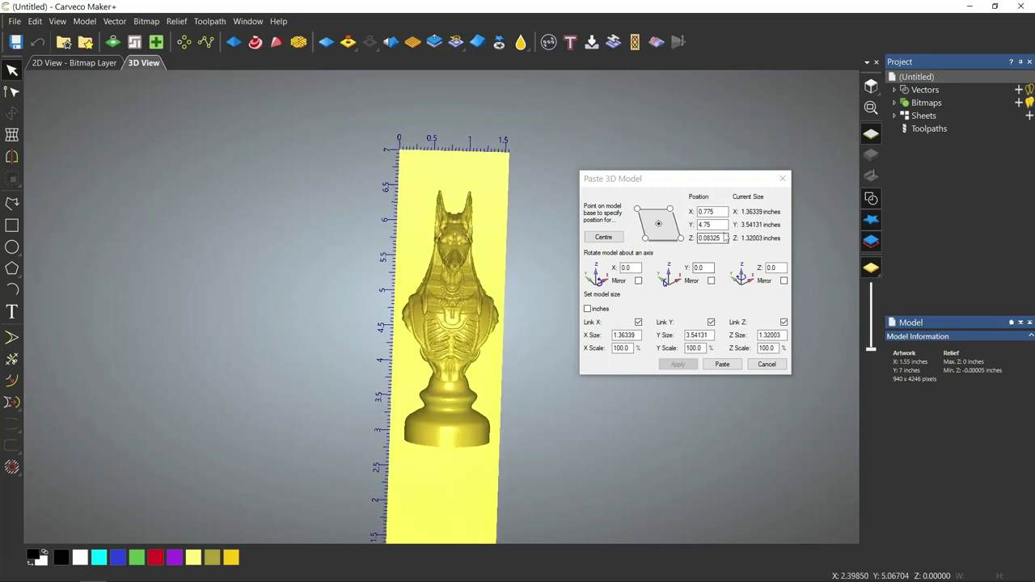
left_click(699, 238)
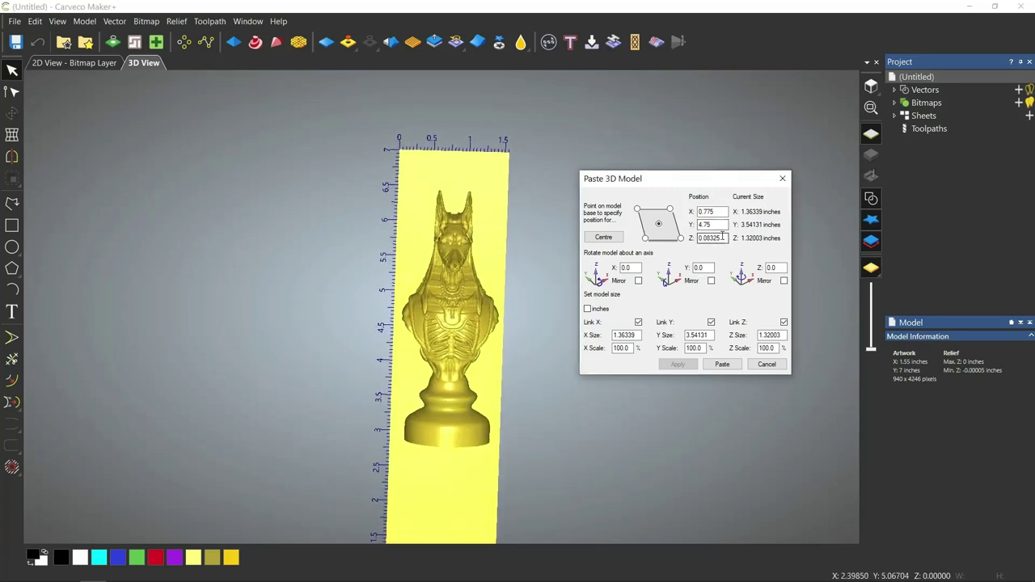
left_click_drag(723, 236, 687, 245)
type("0")
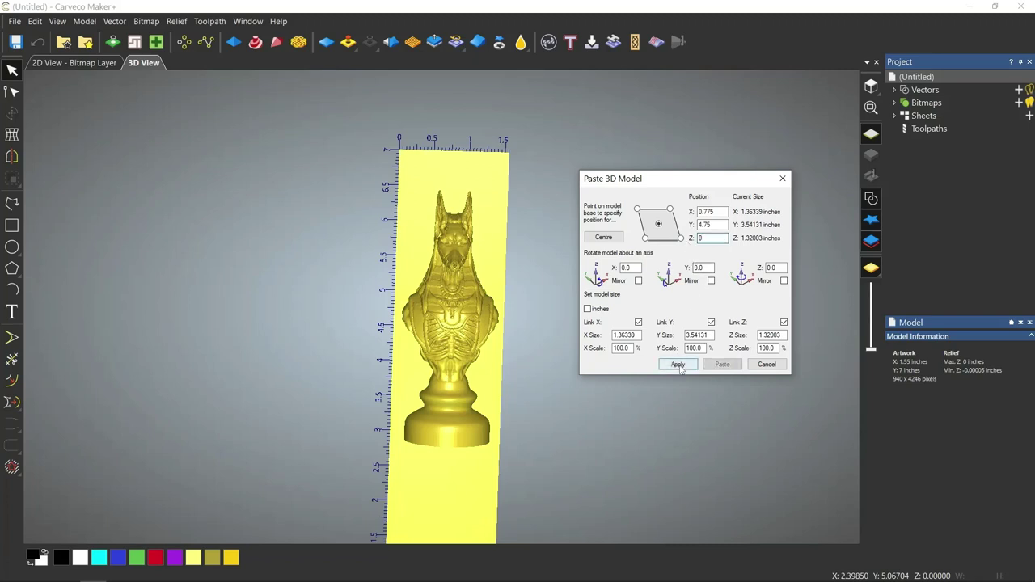
left_click(680, 365)
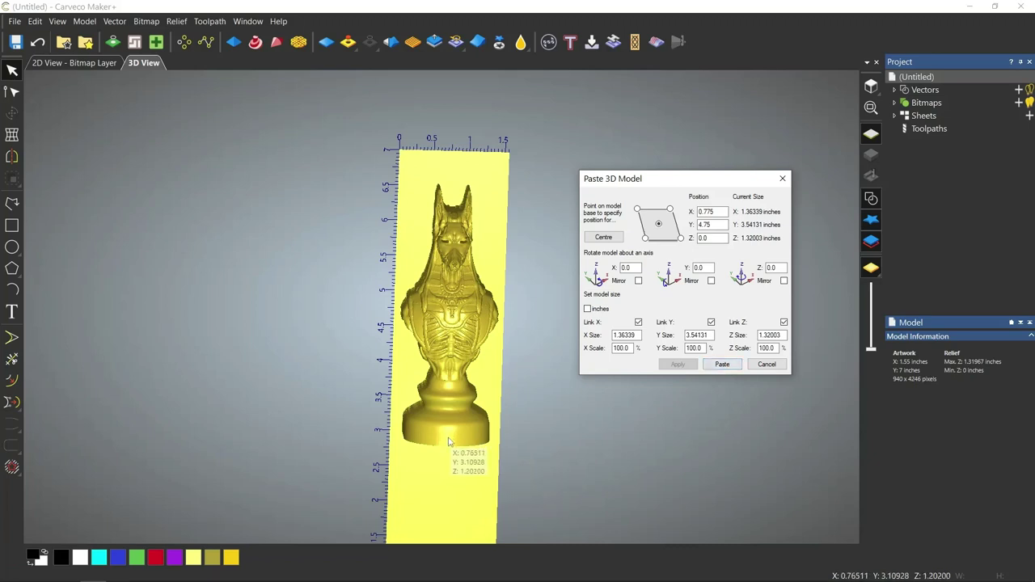
left_click_drag(450, 441, 543, 349)
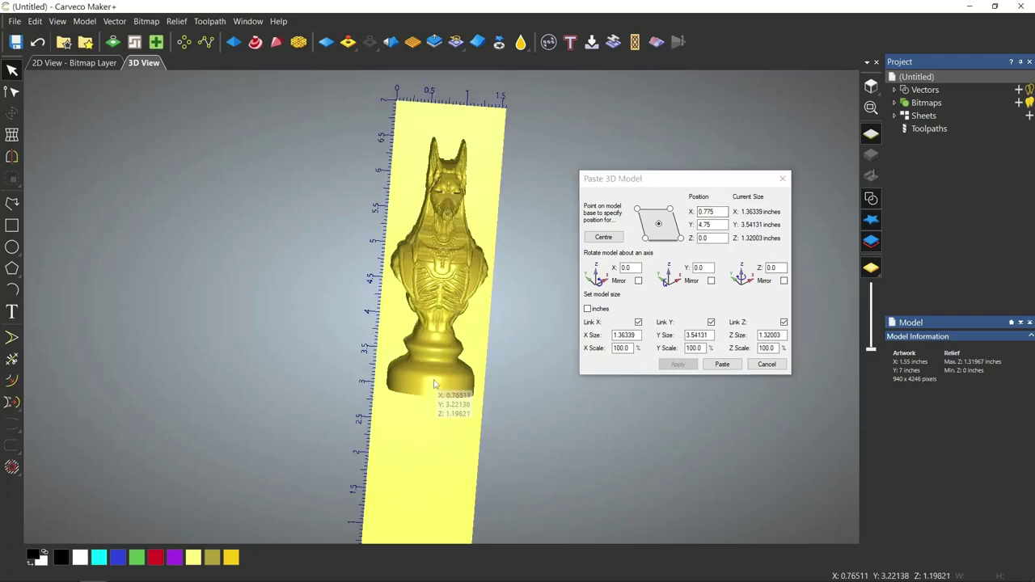
left_click_drag(434, 401, 402, 434)
key("1")
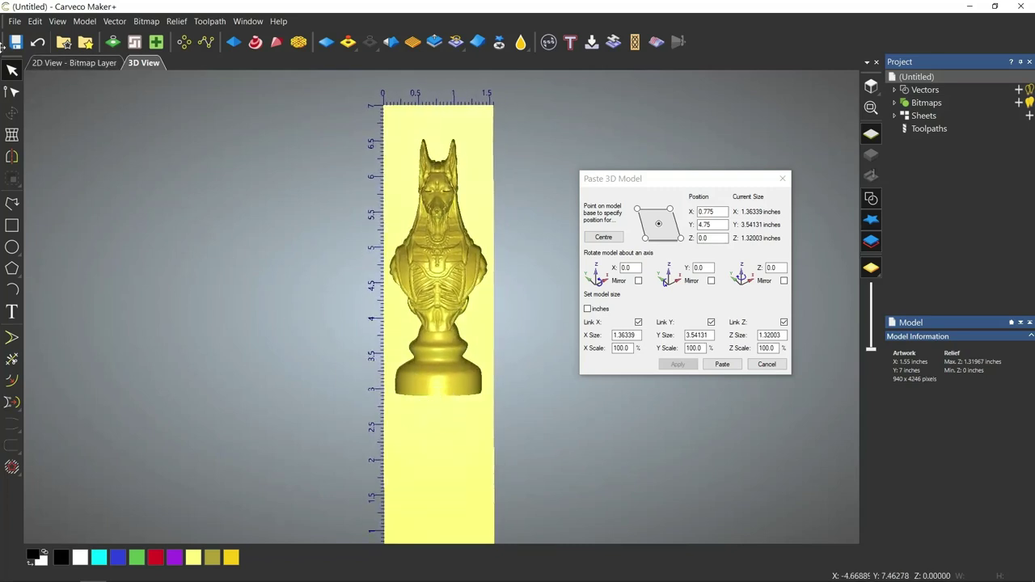
Save the model as DK1.art in Carveco Projects, replacing the existing file
left_click(13, 22)
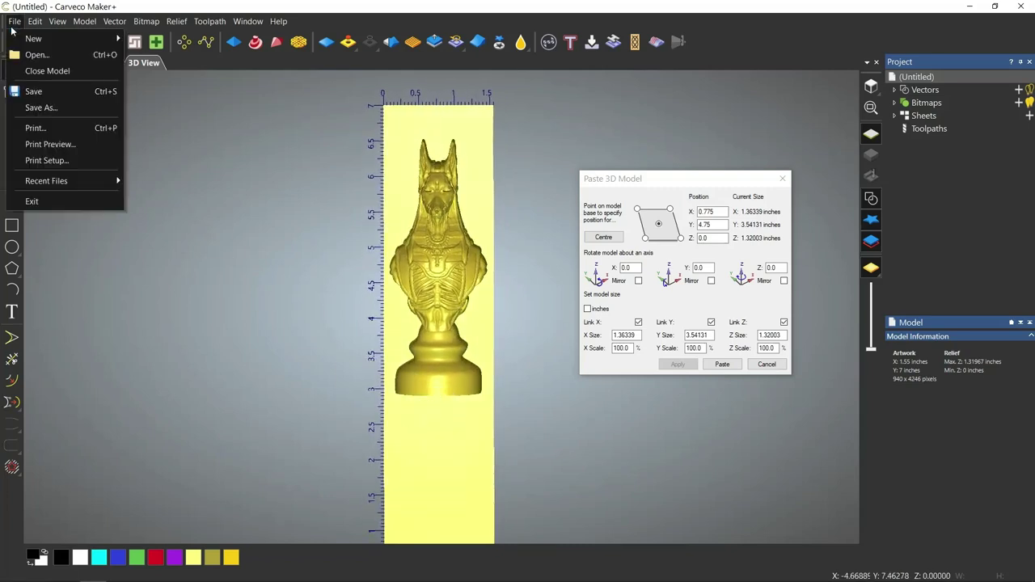
left_click(29, 105)
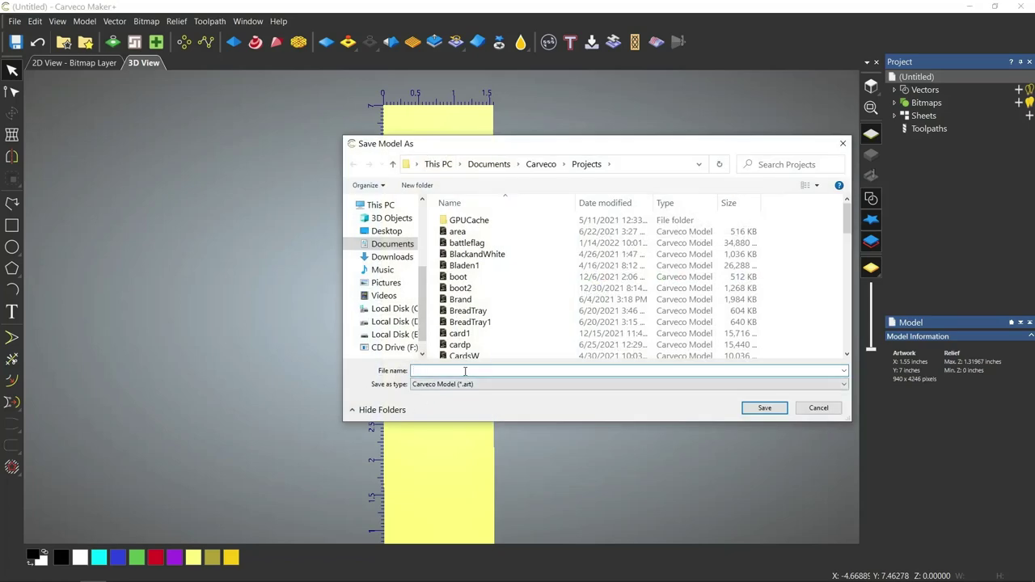
type("D")
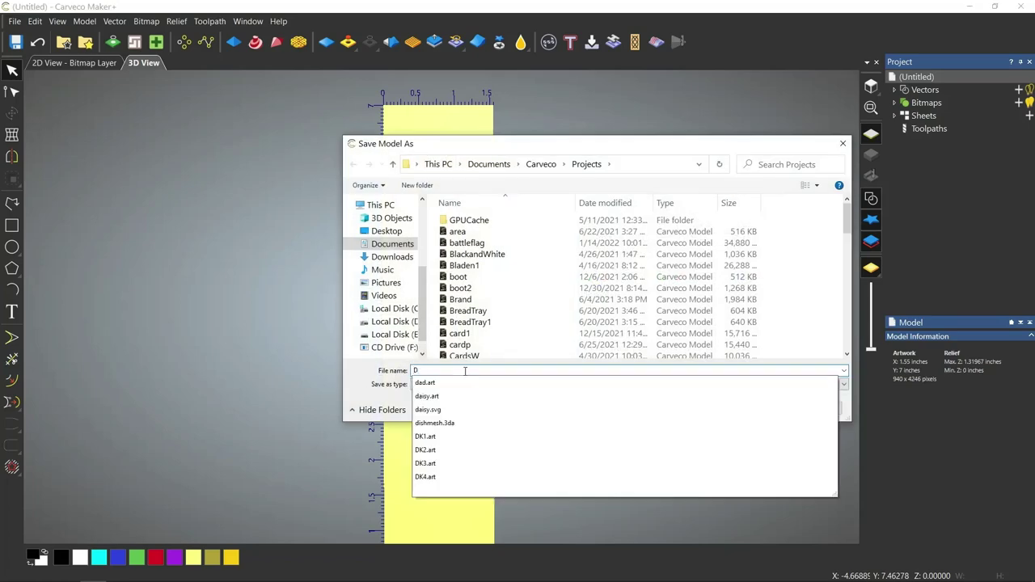
type("K1")
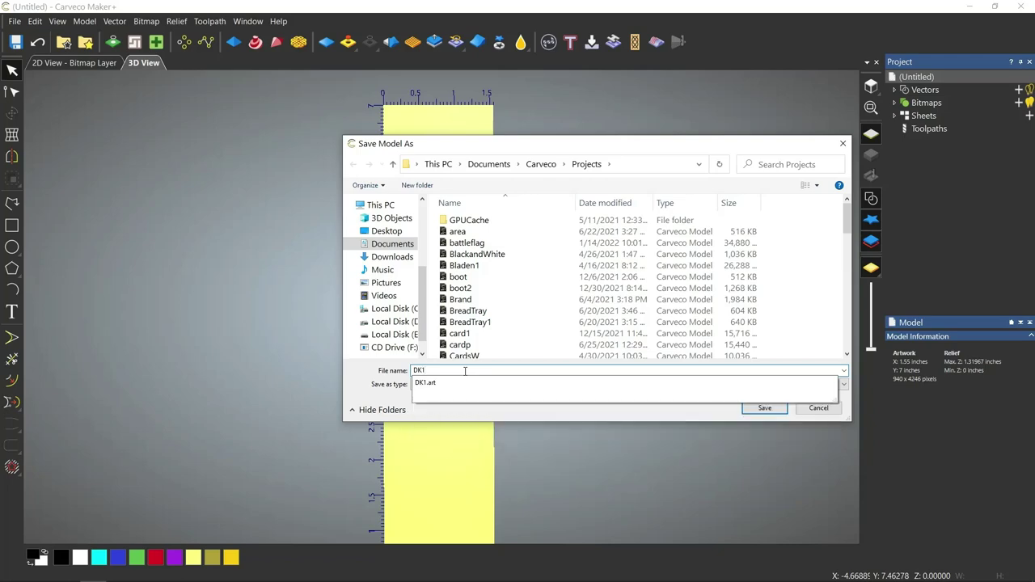
key("Return")
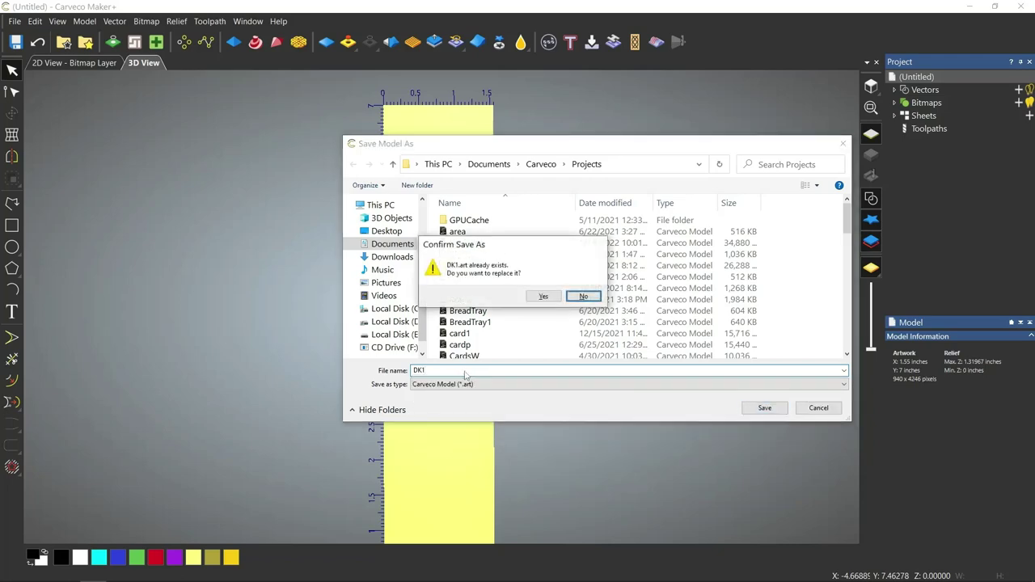
left_click(542, 296)
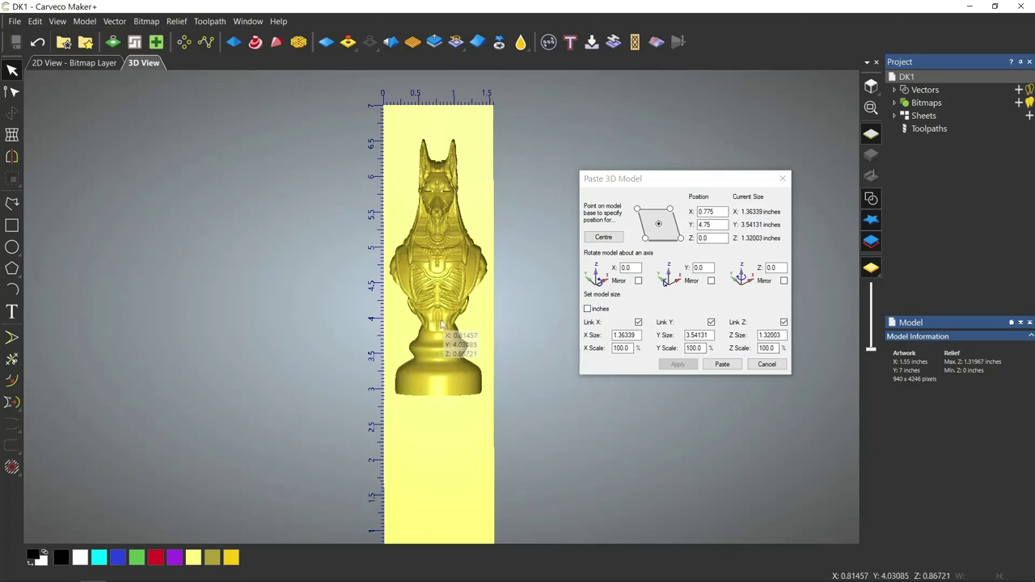
scroll(442, 323, "up", 2)
left_click_drag(442, 323, 418, 328)
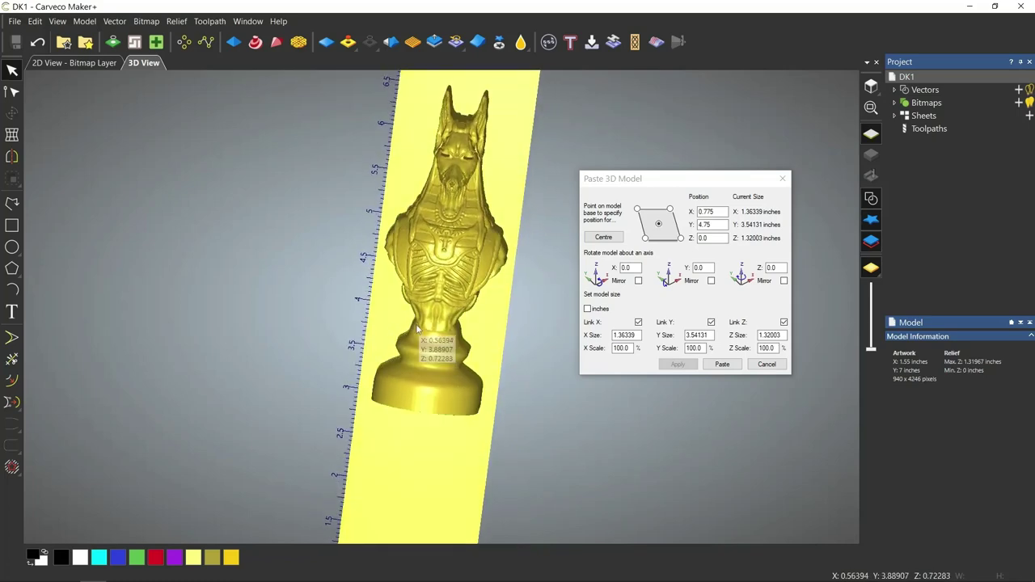
scroll(418, 328, "up", 3)
scroll(417, 329, "down", 3)
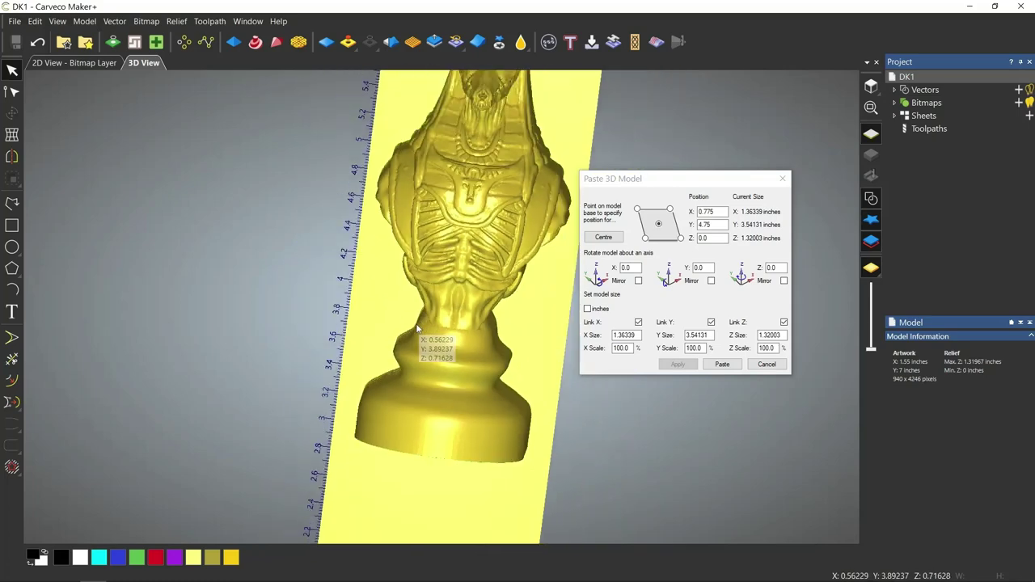
Undo the last change and orbit the Anubis knight preview to a side profile
left_click(37, 49)
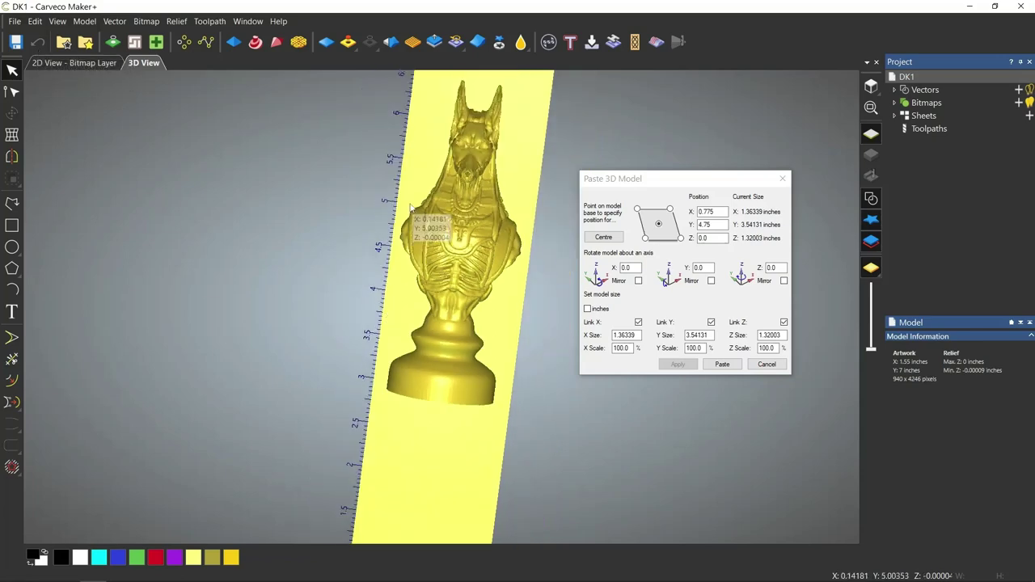
mouse_move(404, 255)
left_mouse_down()
mouse_move(347, 269)
mouse_move(803, 238)
mouse_move(884, 259)
mouse_move(400, 245)
mouse_move(420, 247)
left_mouse_up()
scroll(474, 276, "up", 2)
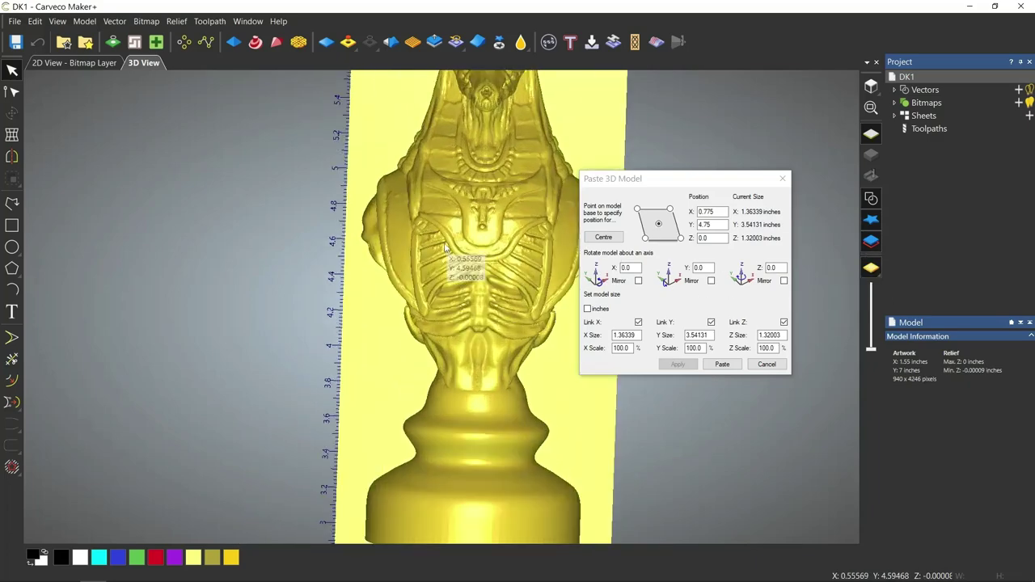
scroll(473, 277, "down", 2)
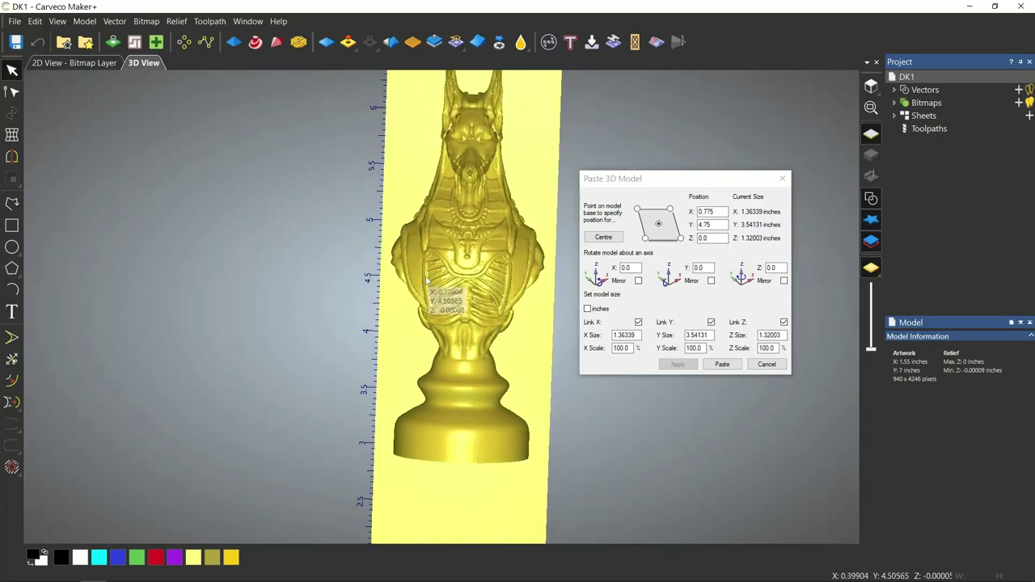
left_click_drag(473, 277, 822, 295)
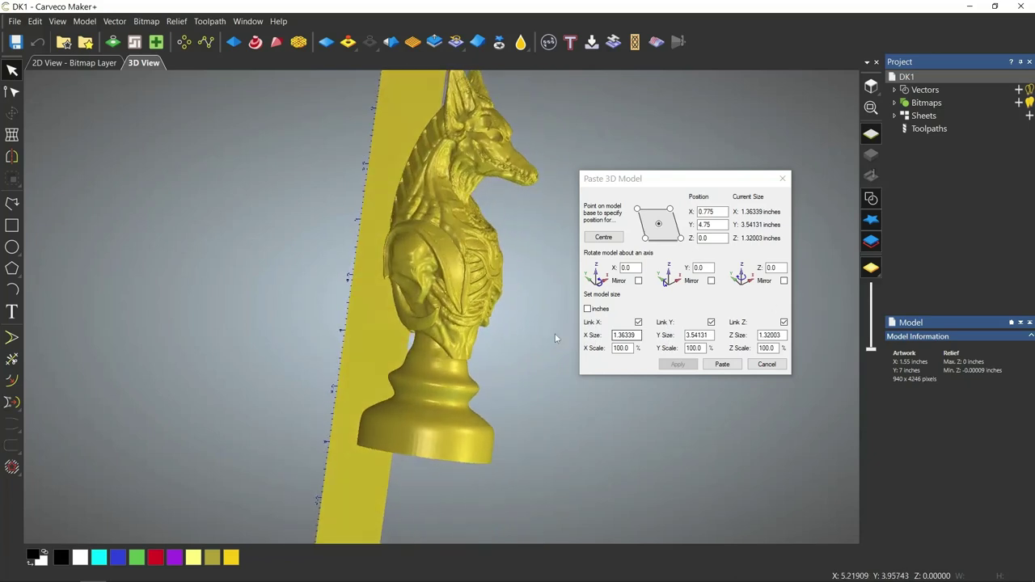
left_click_drag(455, 346, 575, 371)
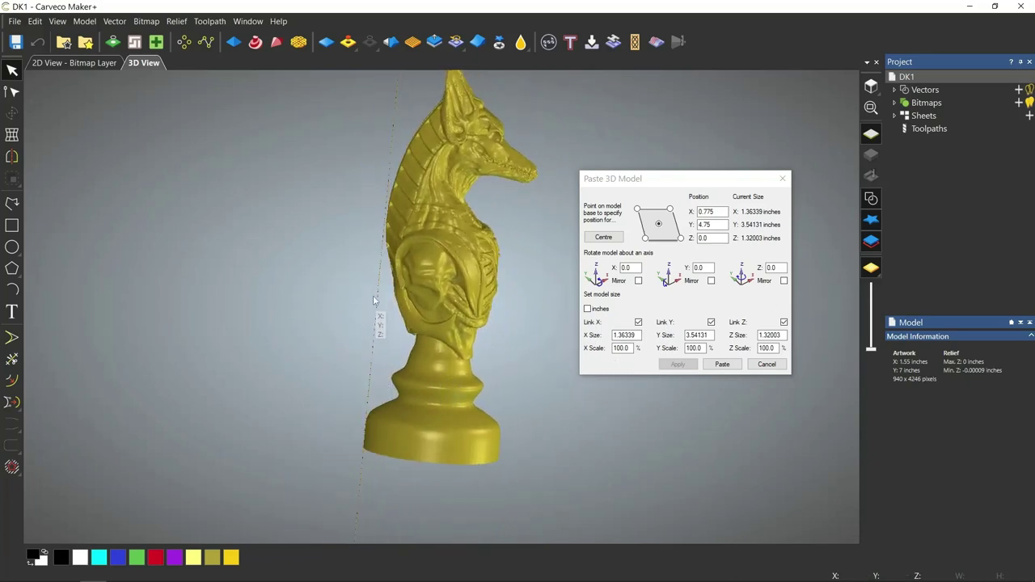
scroll(399, 240, "up", 5)
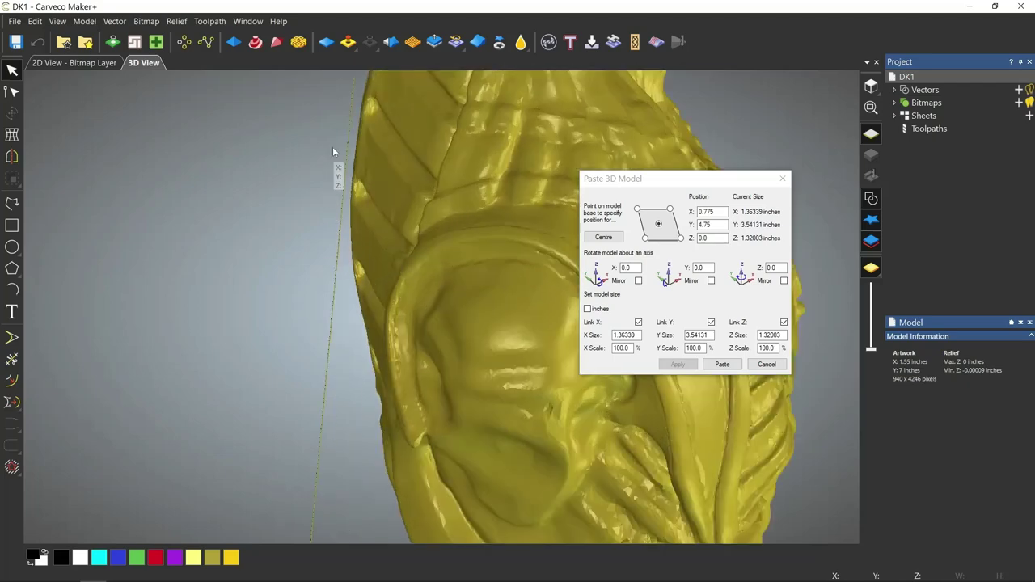
scroll(337, 142, "down", 3)
scroll(389, 300, "down", 3)
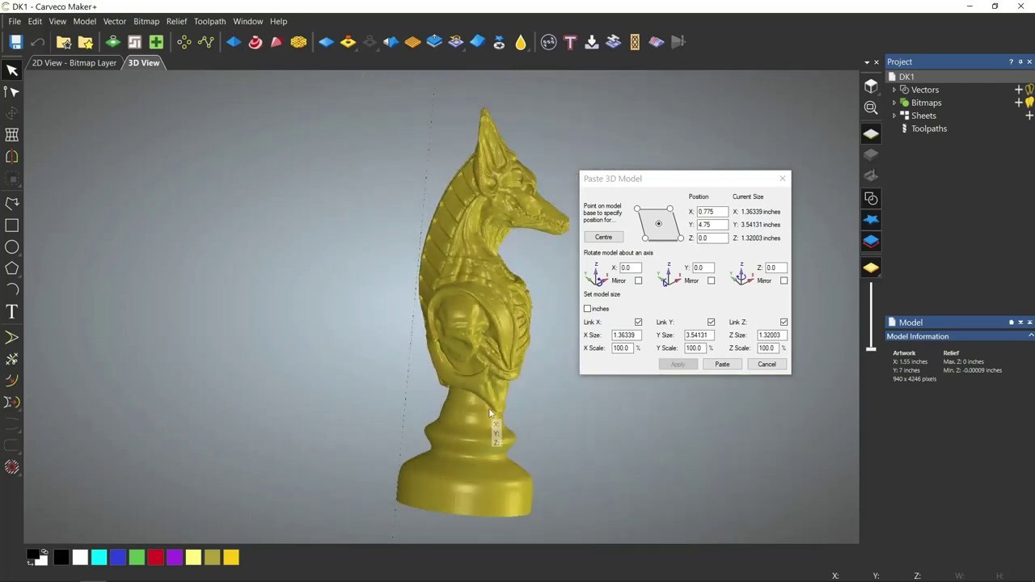
scroll(475, 321, "up", 3)
scroll(487, 349, "down", 1)
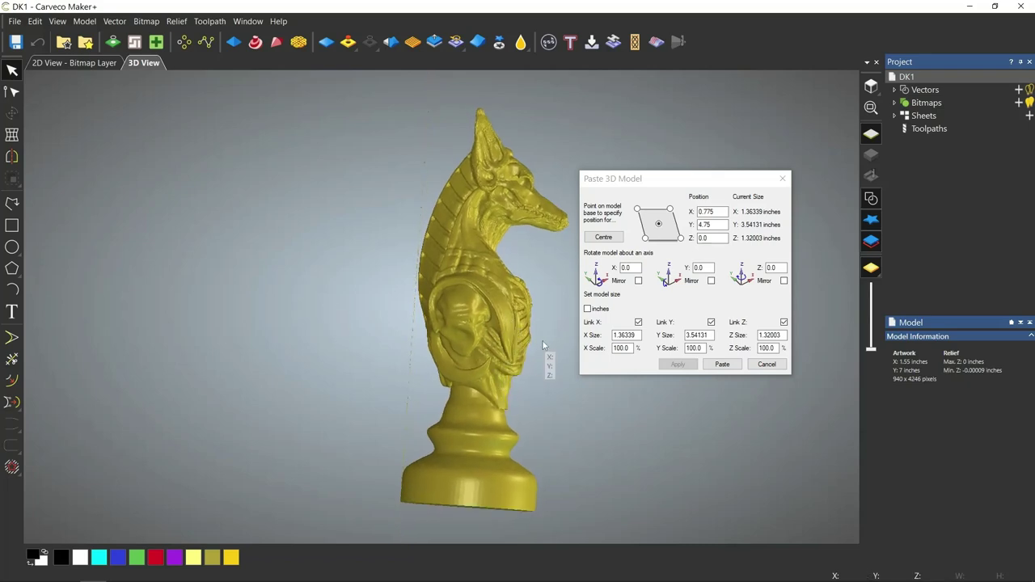
left_click_drag(508, 341, 481, 345)
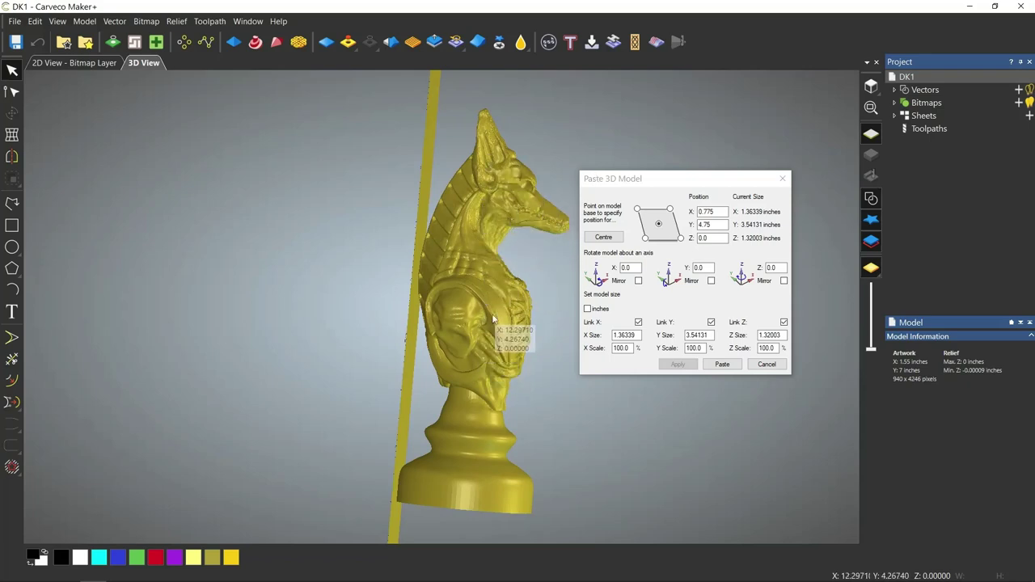
Zoom in and out to inspect the knight preview at X 0.775, Y 4.75, Z 0.0
scroll(467, 255, "up", 2)
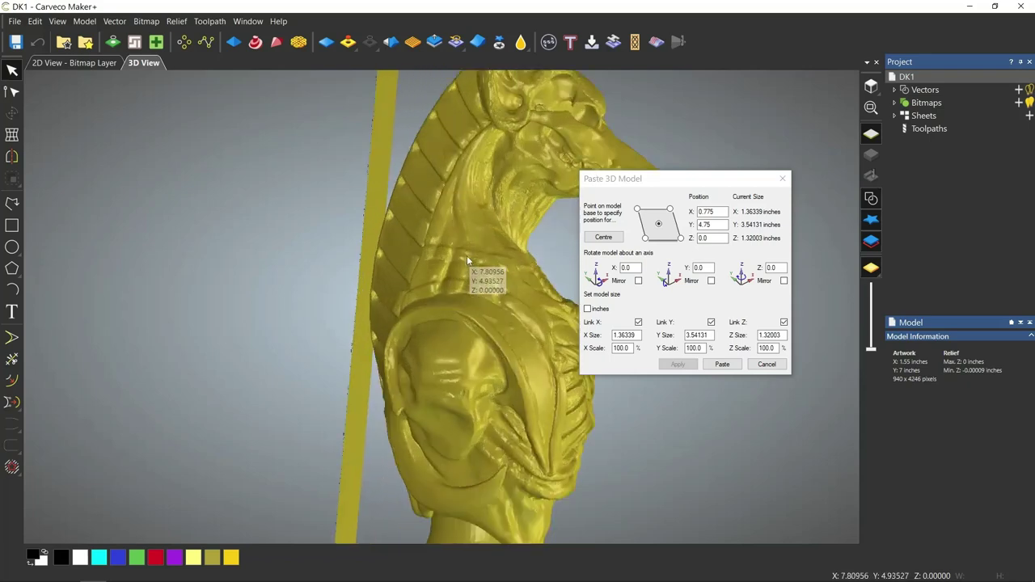
scroll(468, 258, "down", 2)
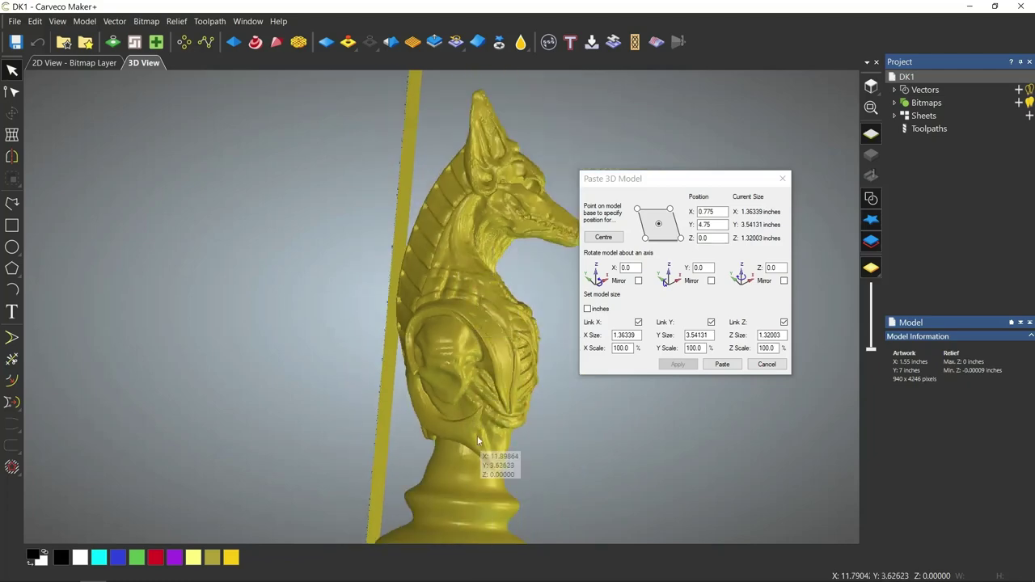
scroll(472, 413, "down", 2)
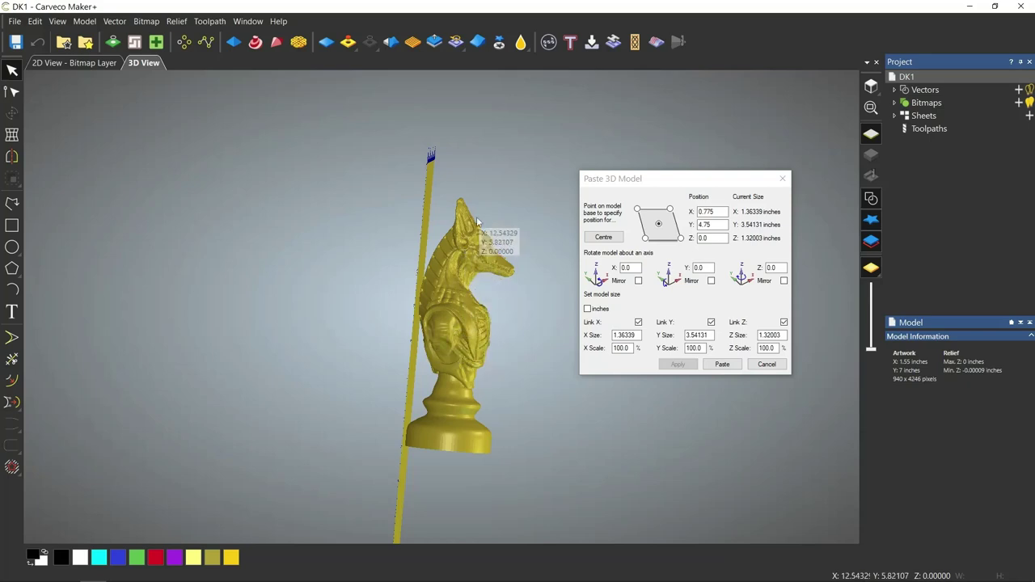
scroll(469, 258, "up", 2)
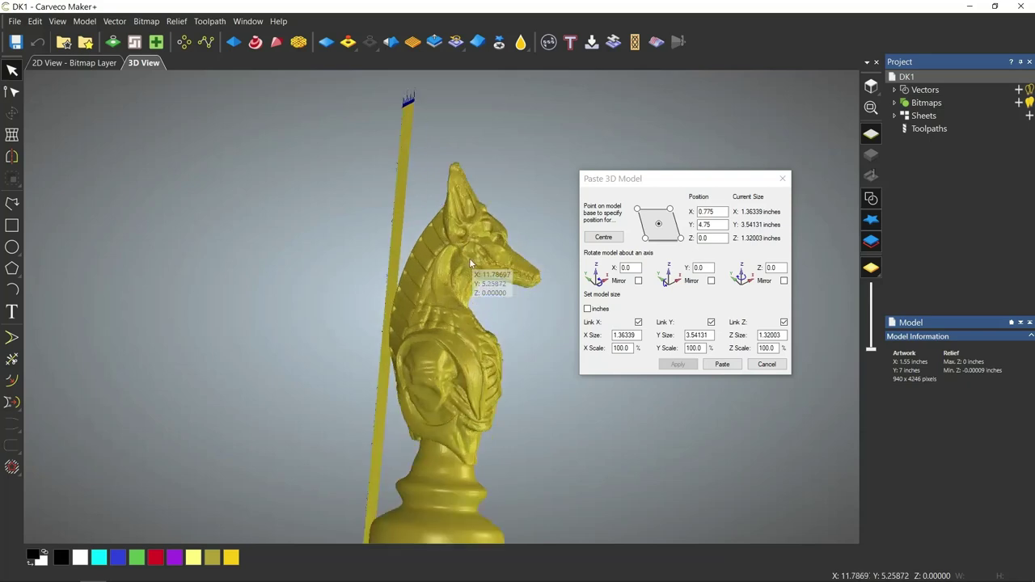
scroll(469, 258, "down", 4)
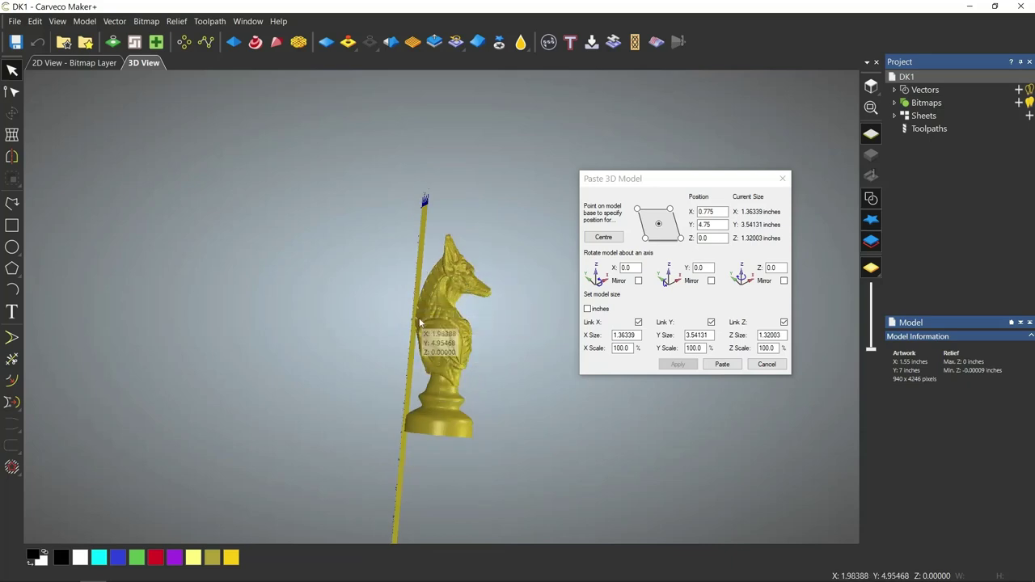
scroll(443, 338, "up", 2)
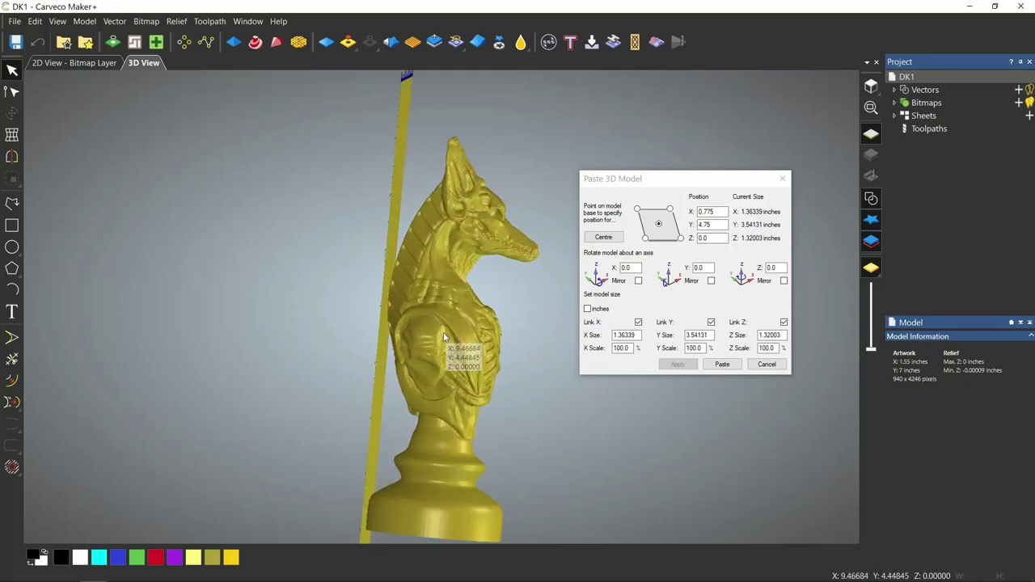
scroll(443, 339, "down", 3)
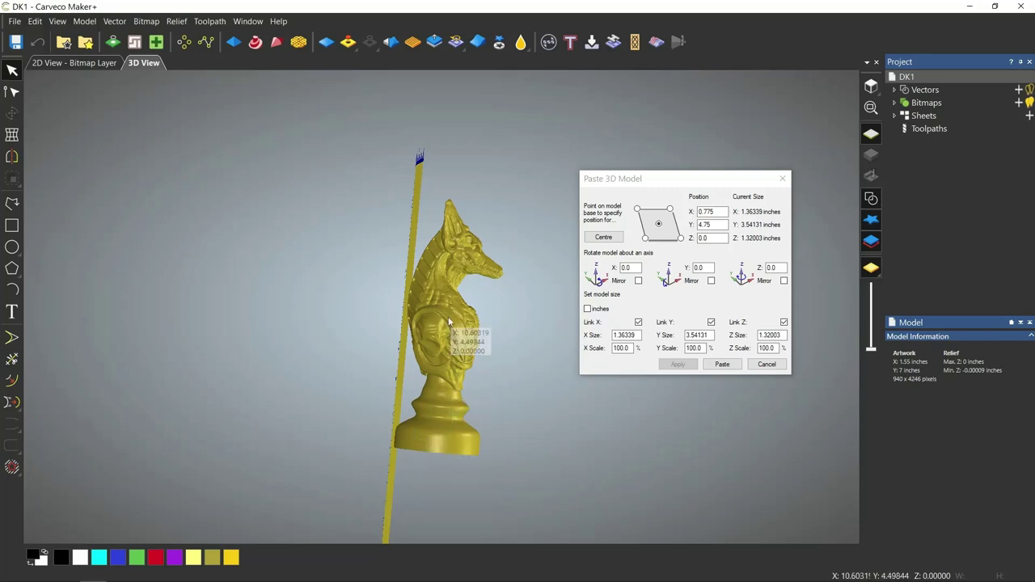
scroll(448, 324, "up", 3)
scroll(449, 322, "down", 2)
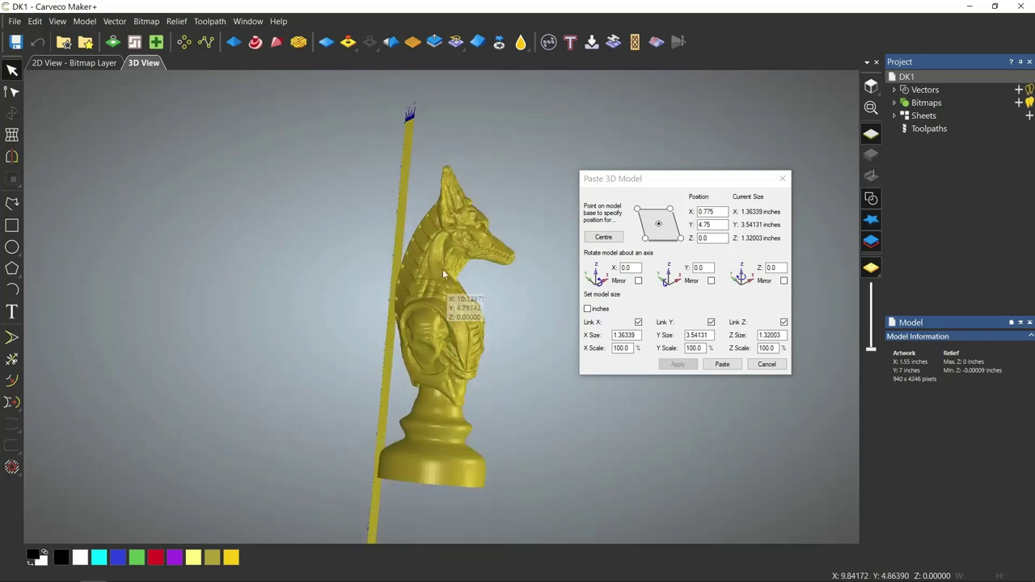
scroll(441, 298, "up", 3)
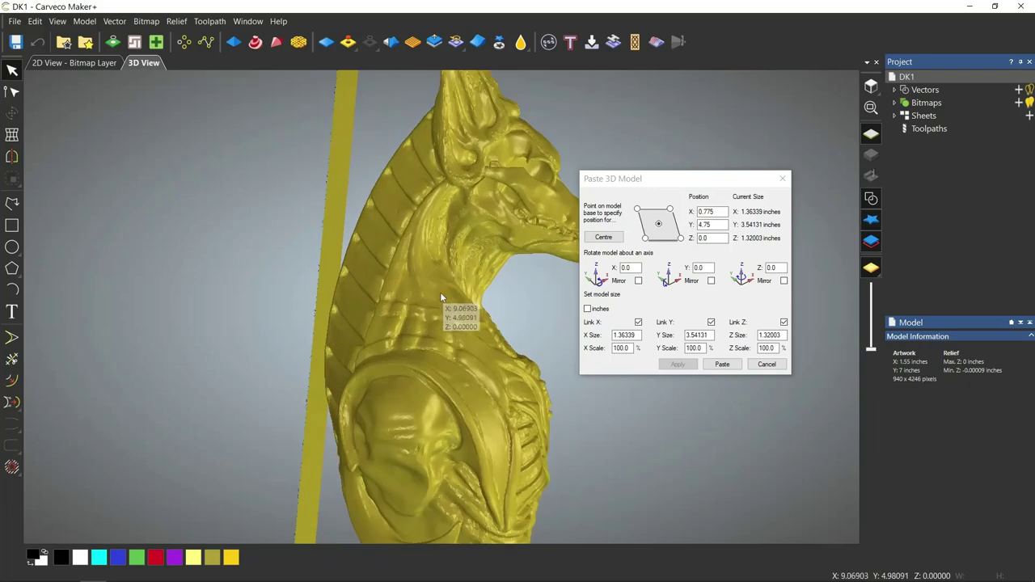
scroll(440, 296, "down", 4)
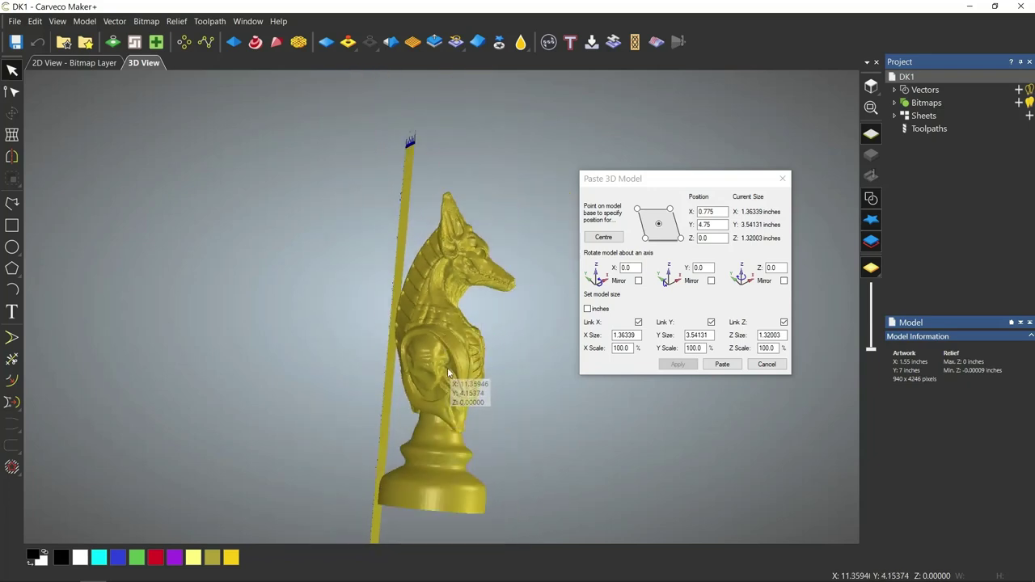
scroll(453, 345, "up", 2)
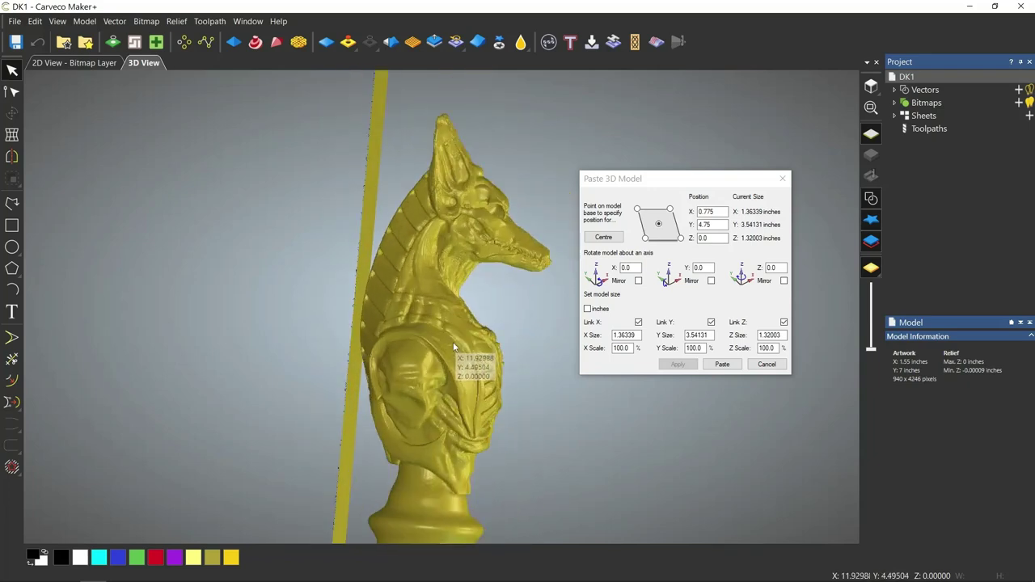
scroll(429, 307, "down", 2)
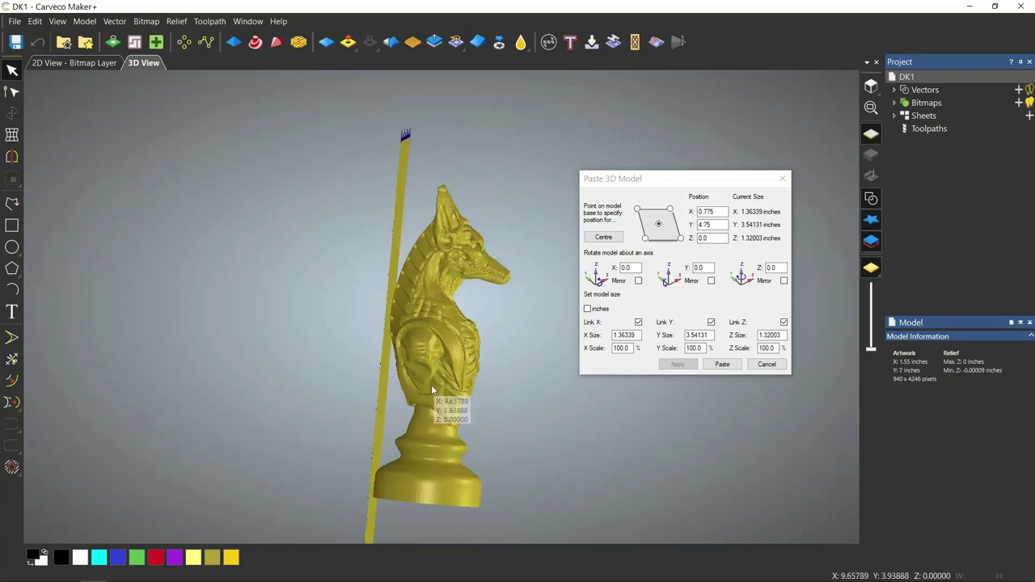
scroll(446, 295, "up", 3)
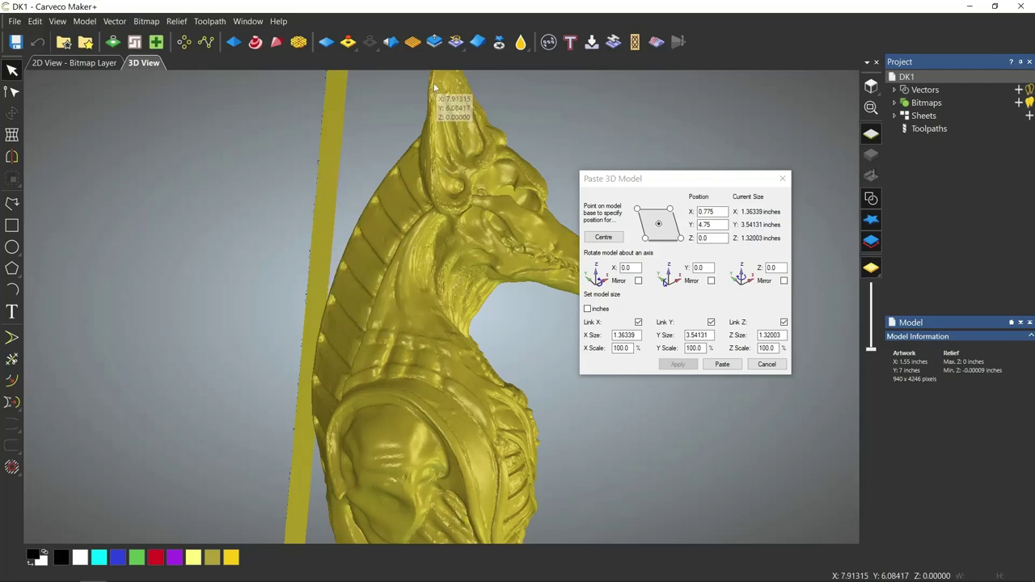
left_click_drag(459, 294, 86, 313)
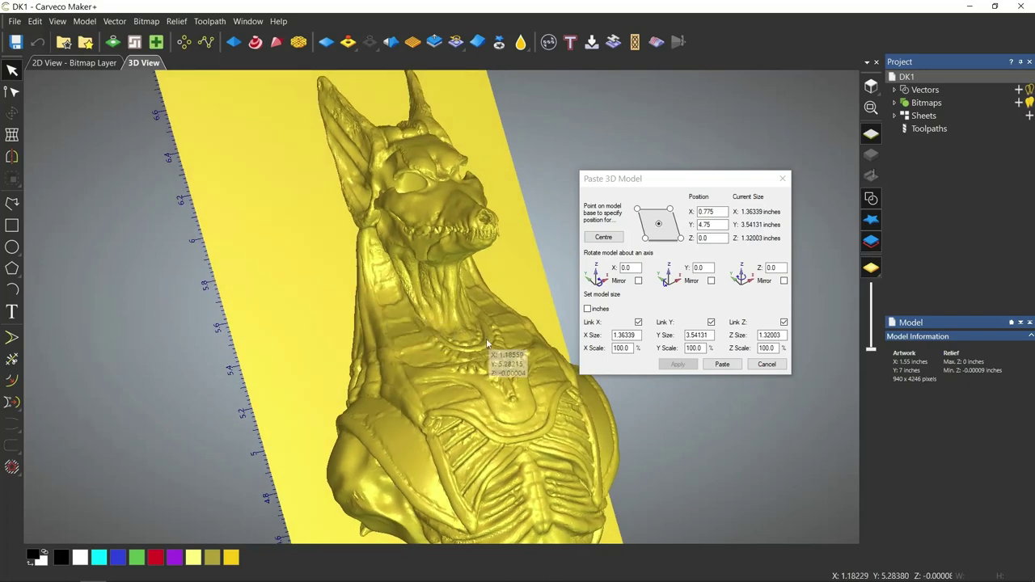
left_click_drag(453, 348, 438, 388)
scroll(381, 404, "down", 3)
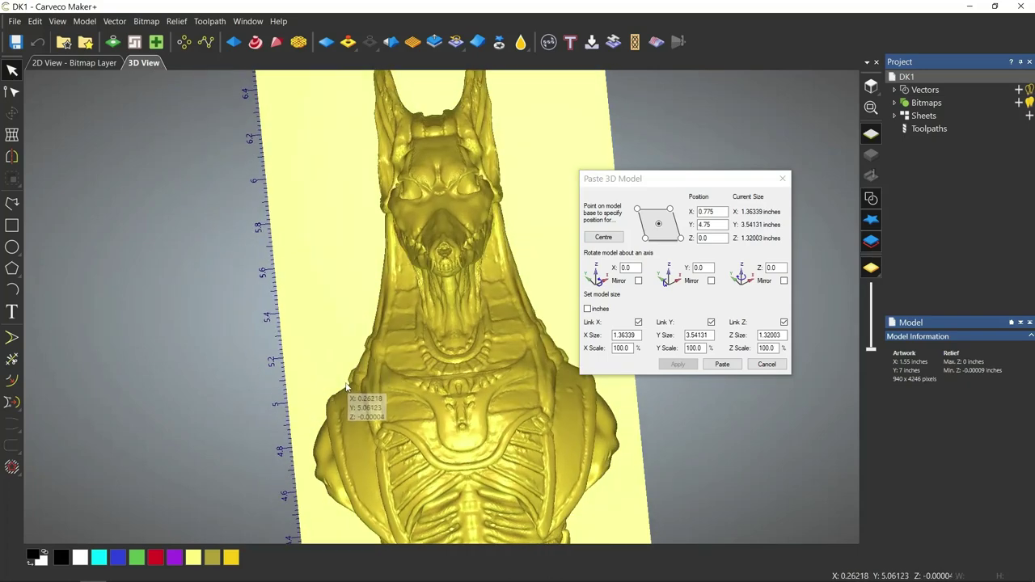
scroll(389, 388, "down", 4)
scroll(421, 376, "down", 3)
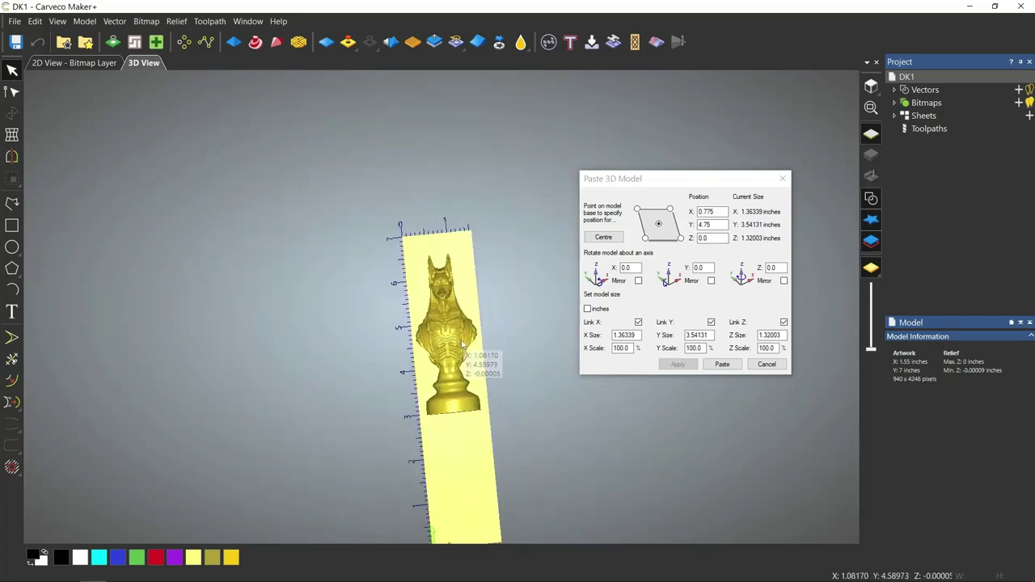
scroll(444, 378, "up", 2)
scroll(443, 376, "up", 4)
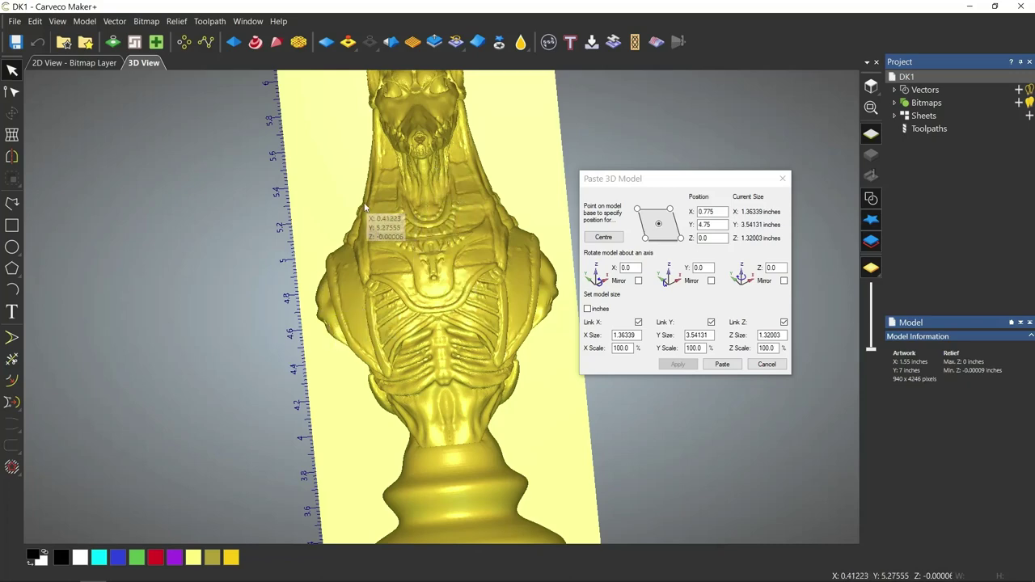
scroll(380, 161, "down", 1)
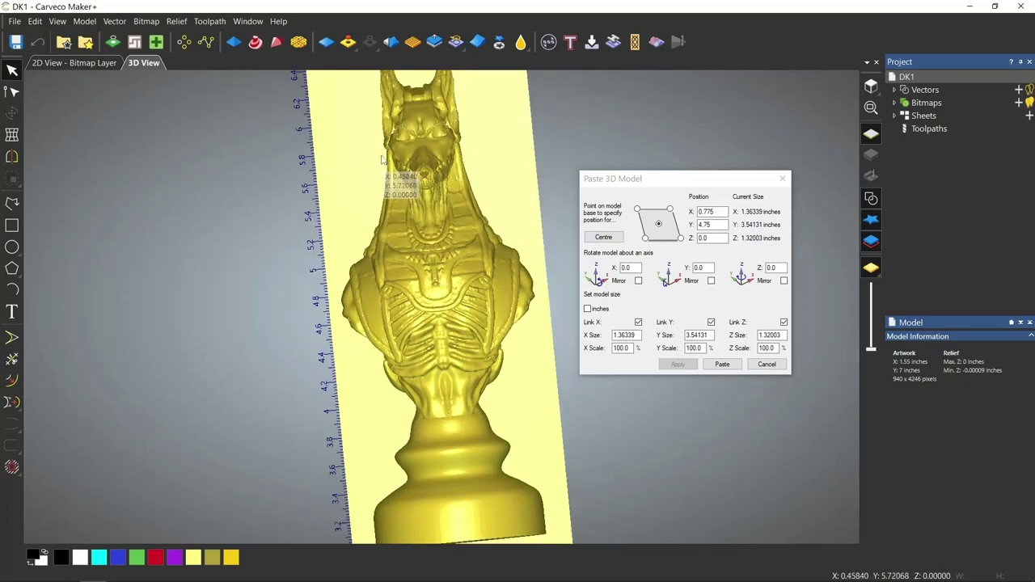
scroll(387, 136, "down", 1)
scroll(389, 134, "up", 1)
scroll(397, 130, "up", 1)
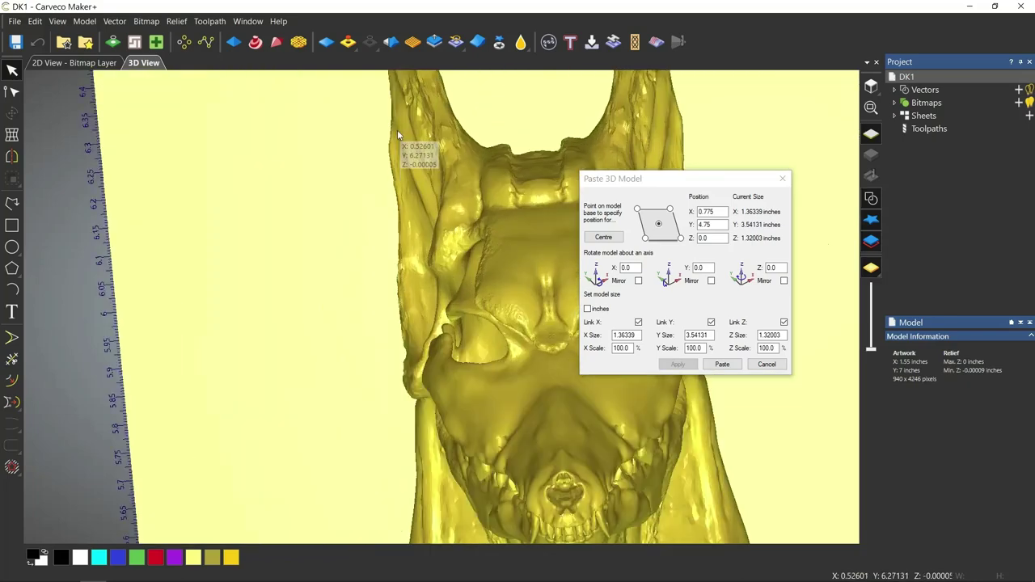
scroll(417, 172, "down", 2)
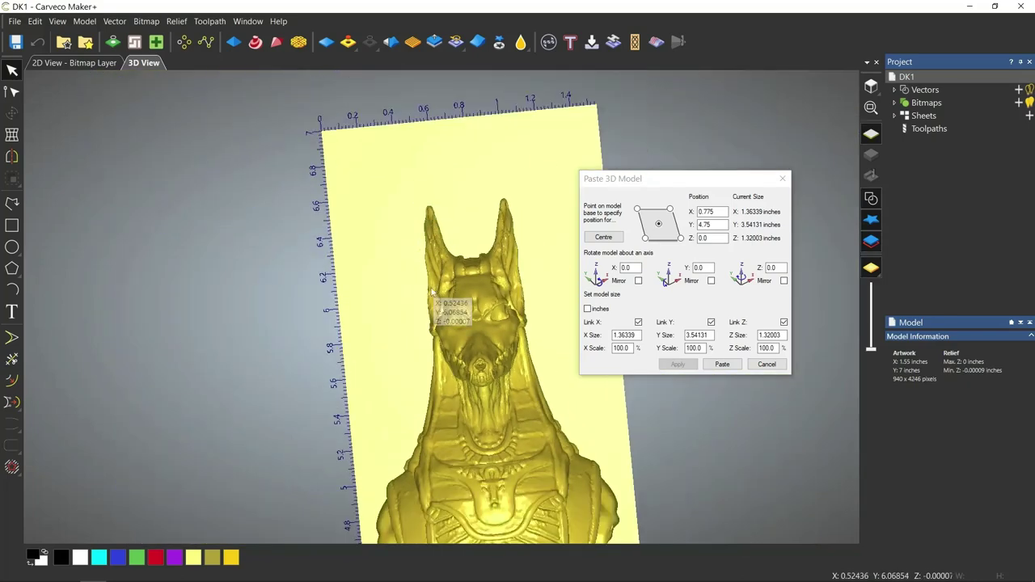
scroll(453, 360, "down", 2)
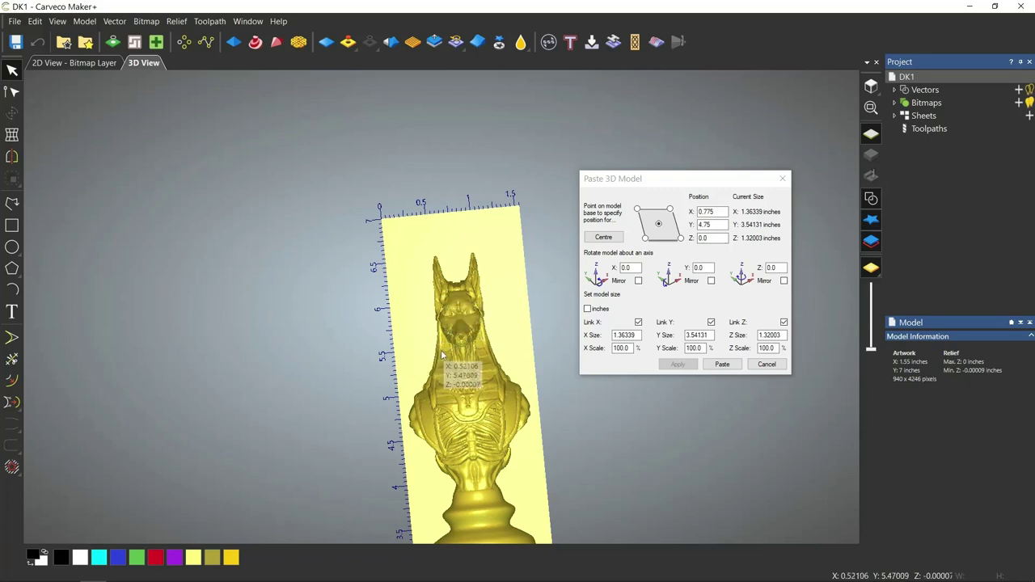
scroll(452, 350, "up", 2)
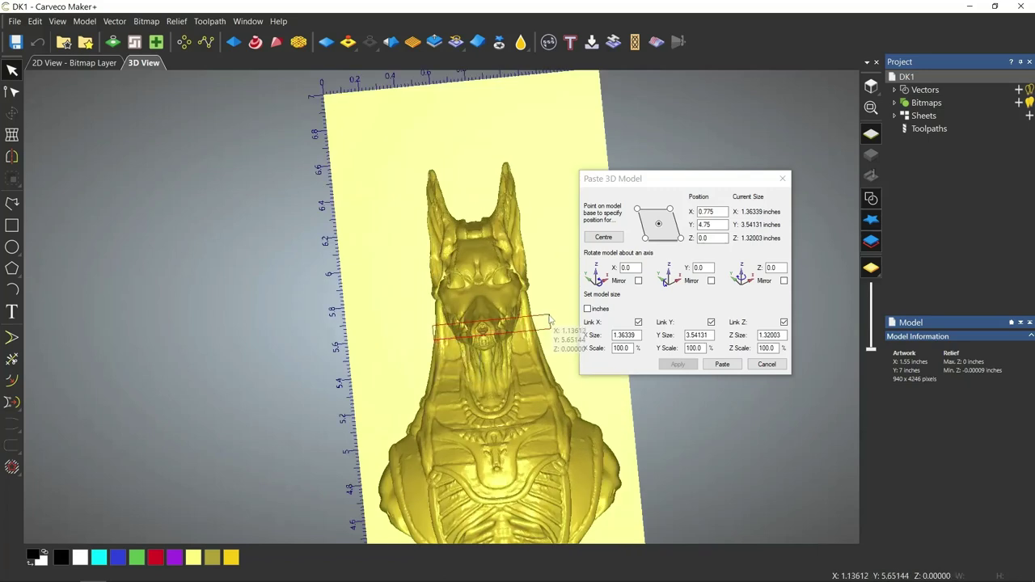
left_click_drag(409, 344, 647, 332)
scroll(437, 343, "up", 6)
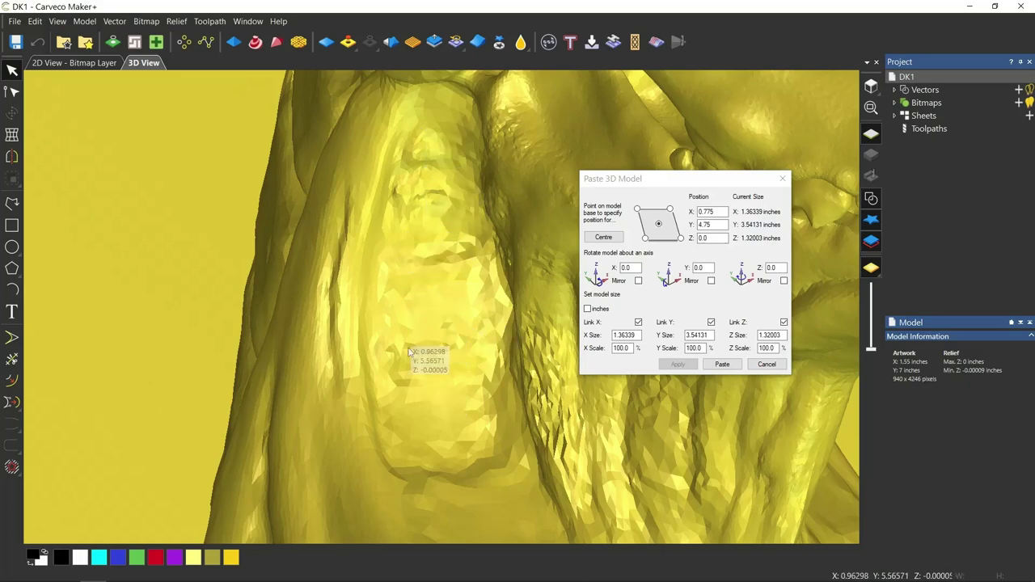
left_click_drag(389, 360, 342, 318)
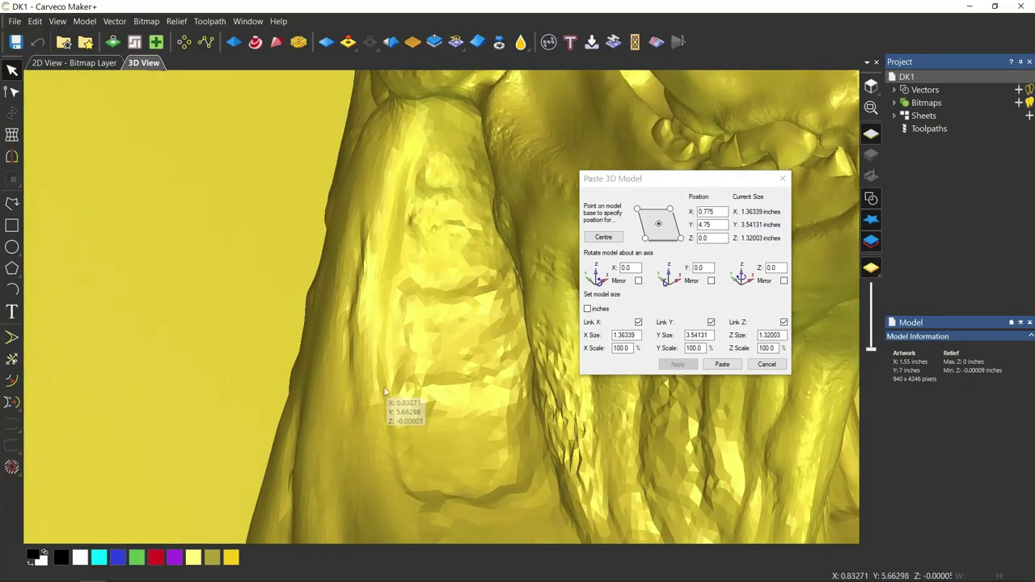
scroll(404, 325, "down", 3)
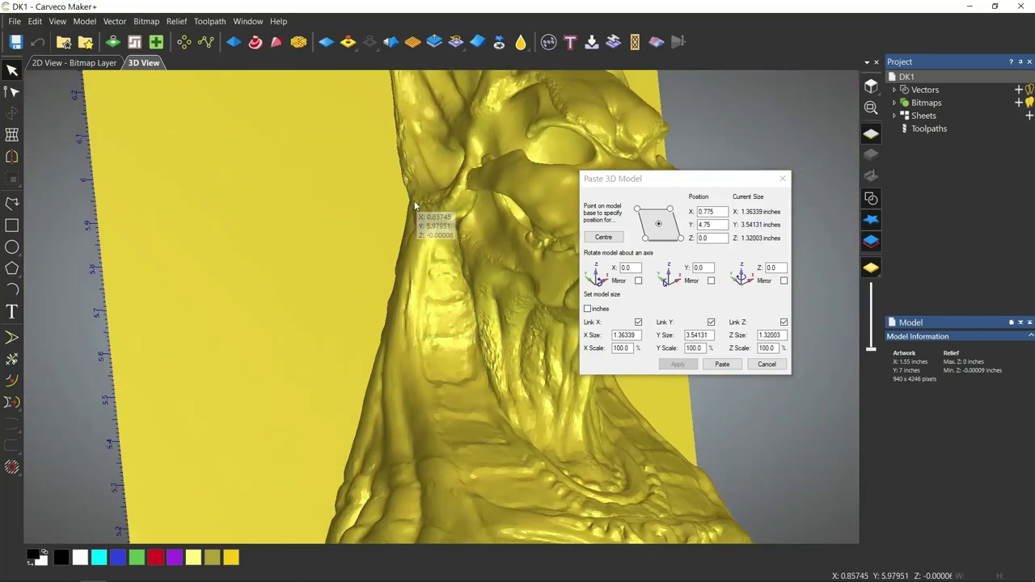
scroll(412, 189, "down", 3)
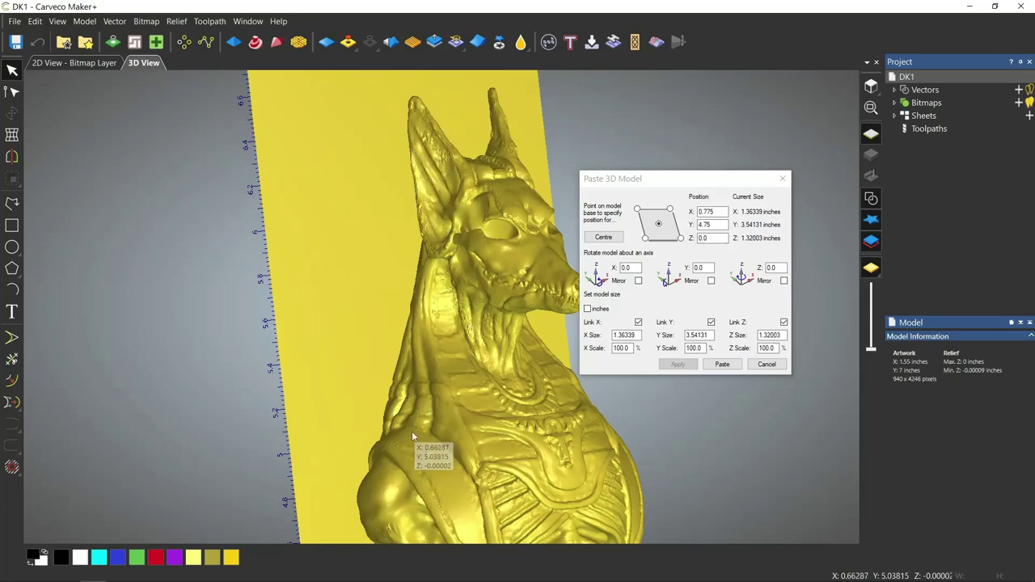
scroll(425, 465, "down", 1)
left_click_drag(460, 460, 356, 467)
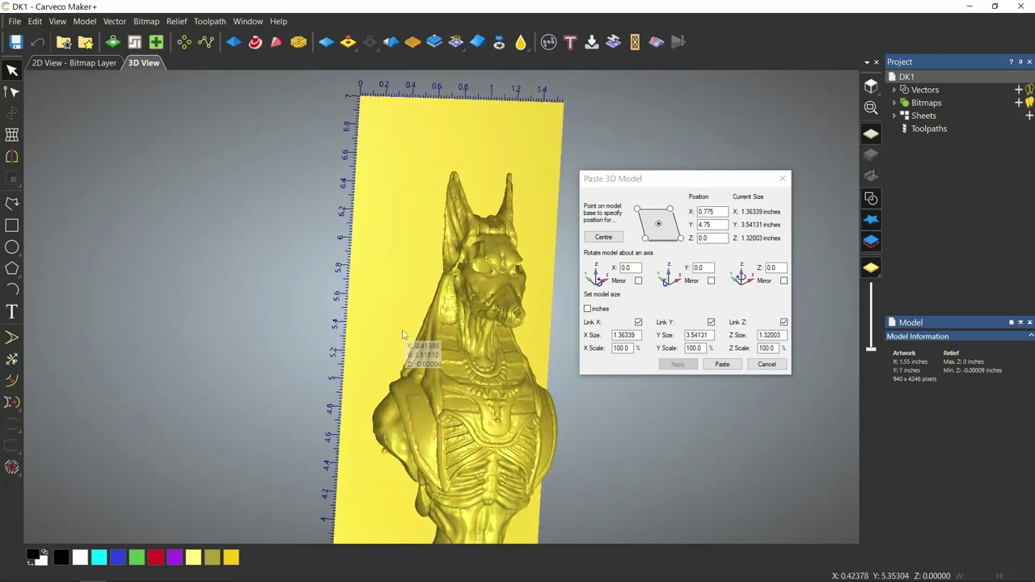
scroll(415, 288, "up", 3)
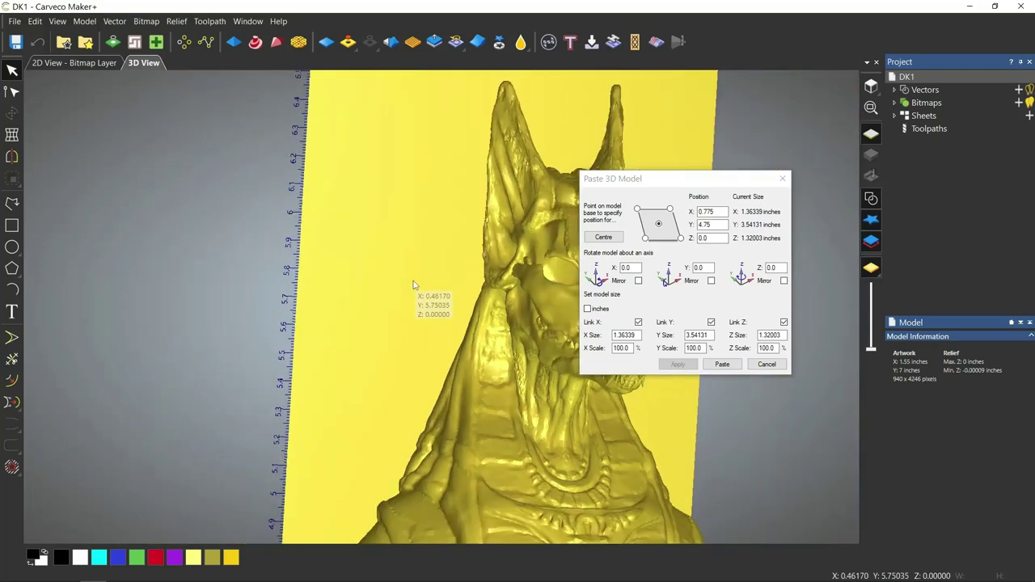
left_click_drag(395, 311, 768, 320)
scroll(441, 417, "down", 5)
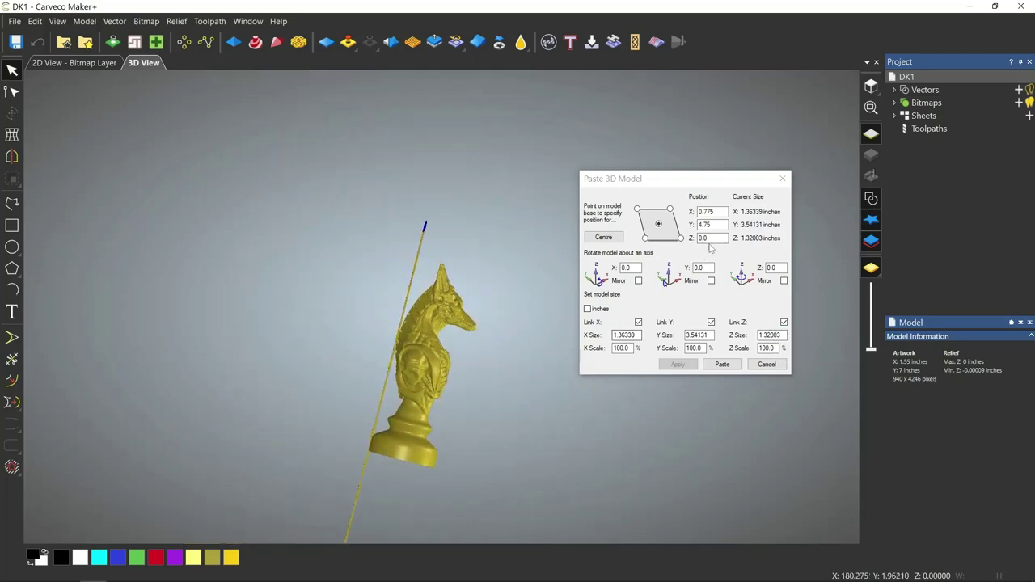
Lower the Anubis knight preview to Z -0.5 inches
left_click_drag(712, 241, 695, 237)
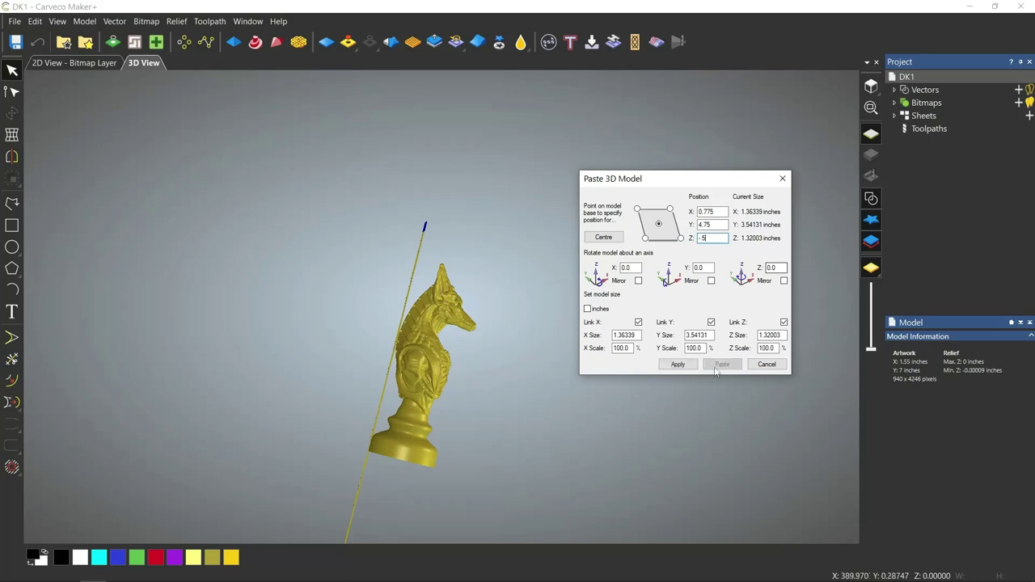
left_click(676, 368)
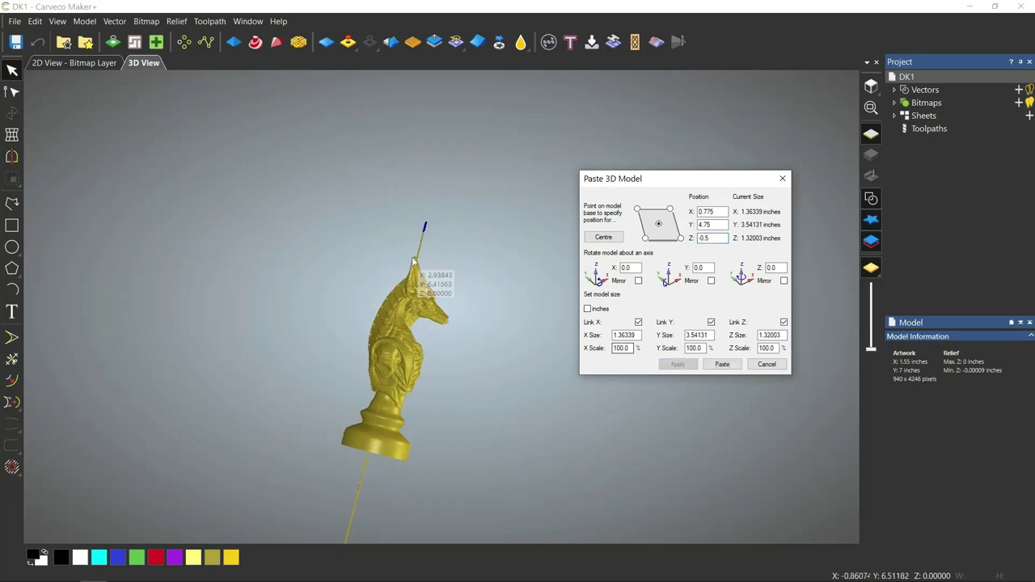
scroll(404, 287, "up", 5)
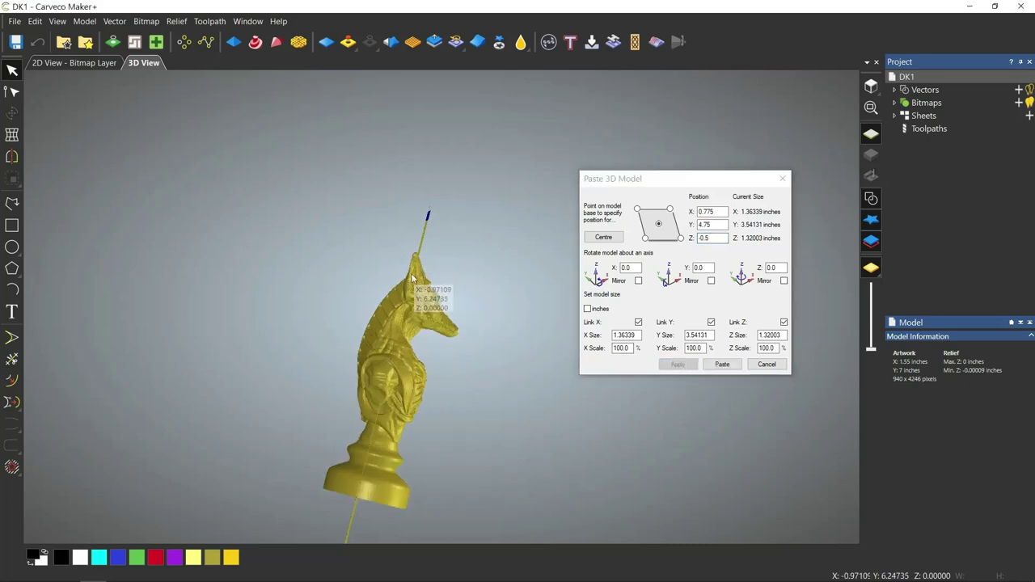
scroll(428, 359, "up", 3)
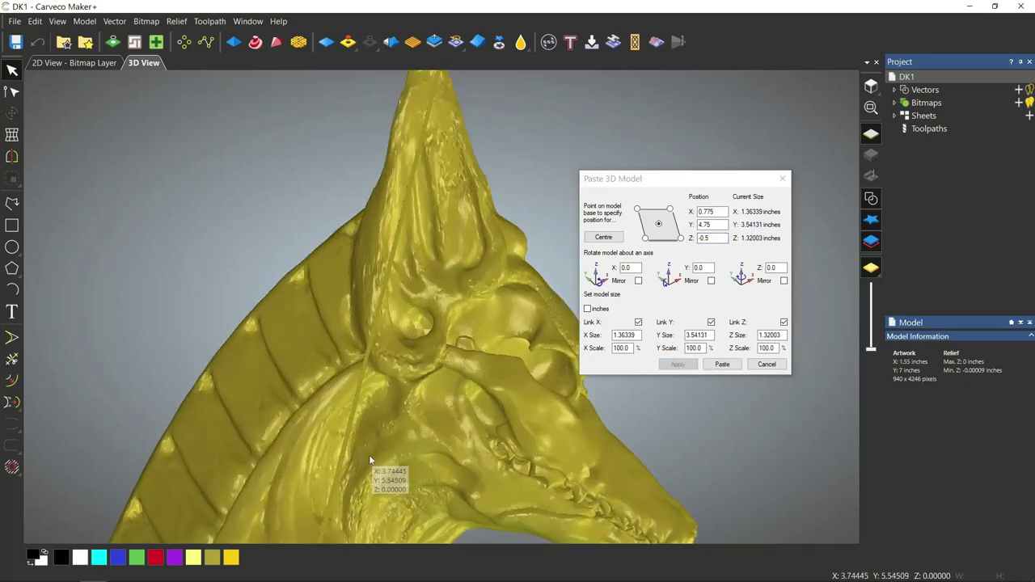
scroll(369, 454, "down", 2)
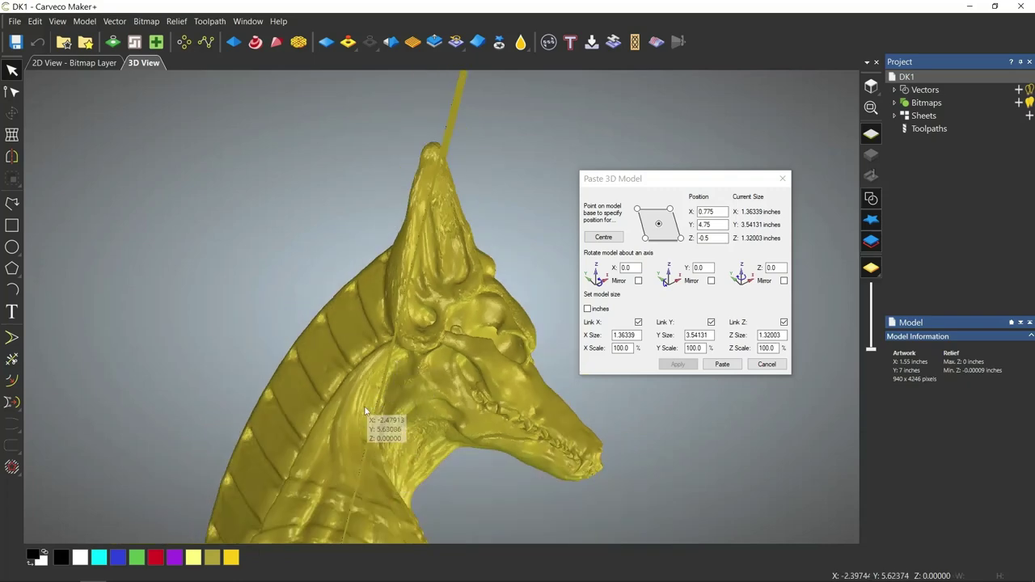
scroll(374, 426, "up", 4)
scroll(374, 426, "up", 3)
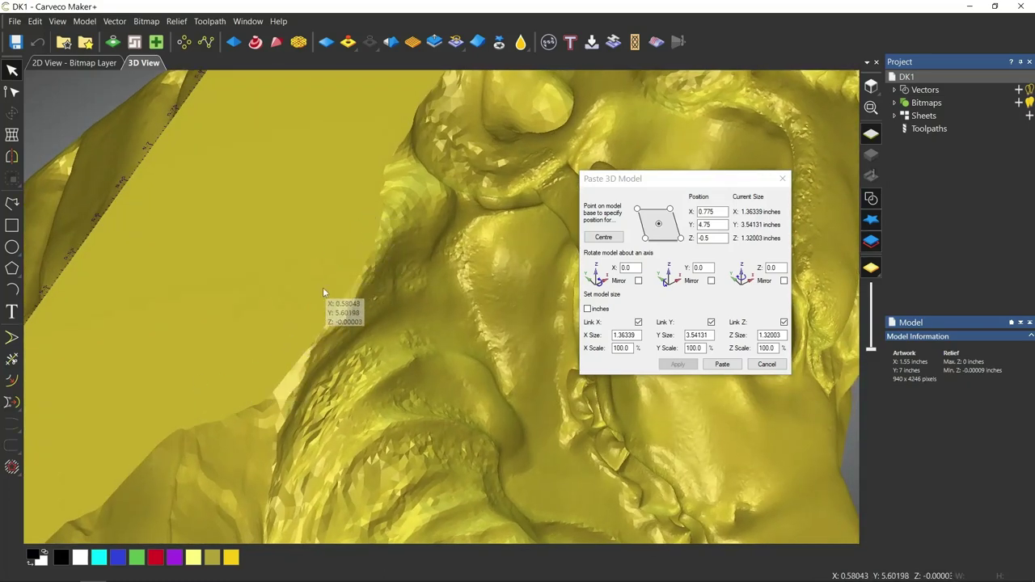
scroll(289, 325, "down", 3)
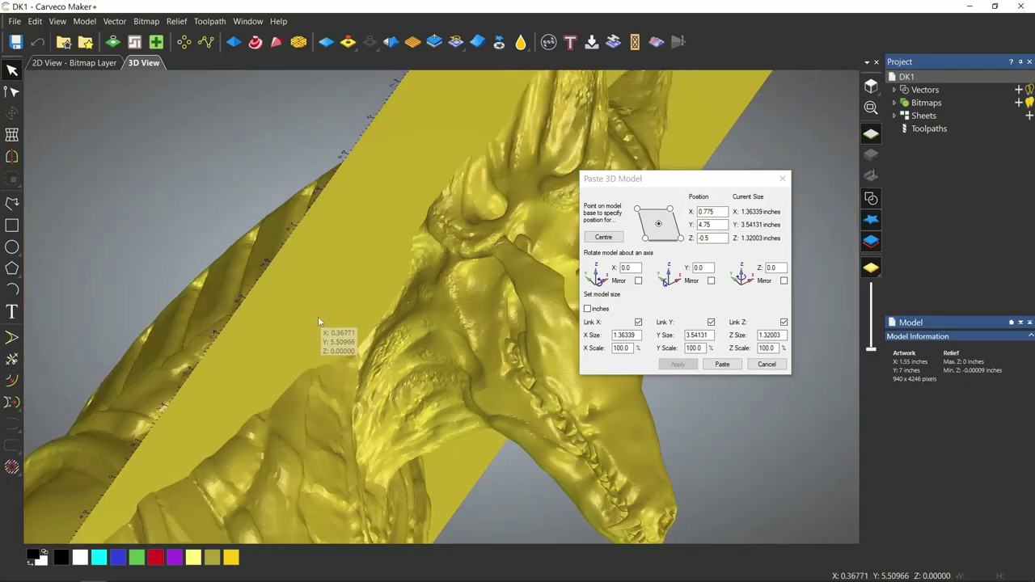
left_click_drag(318, 322, 450, 361)
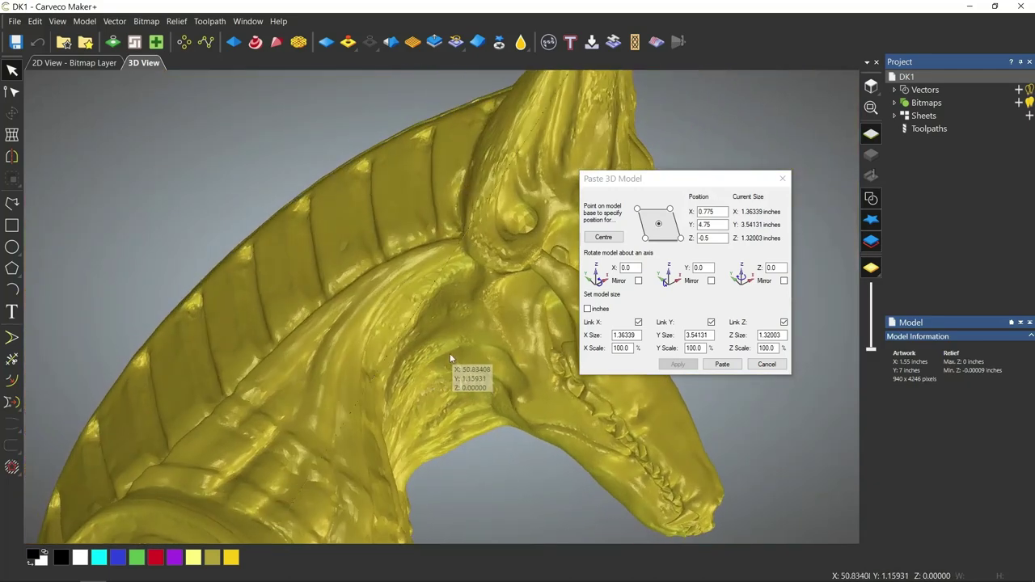
Raise the knight preview to Z -0.45, then settle on Z -0.43 inches
left_click(713, 239)
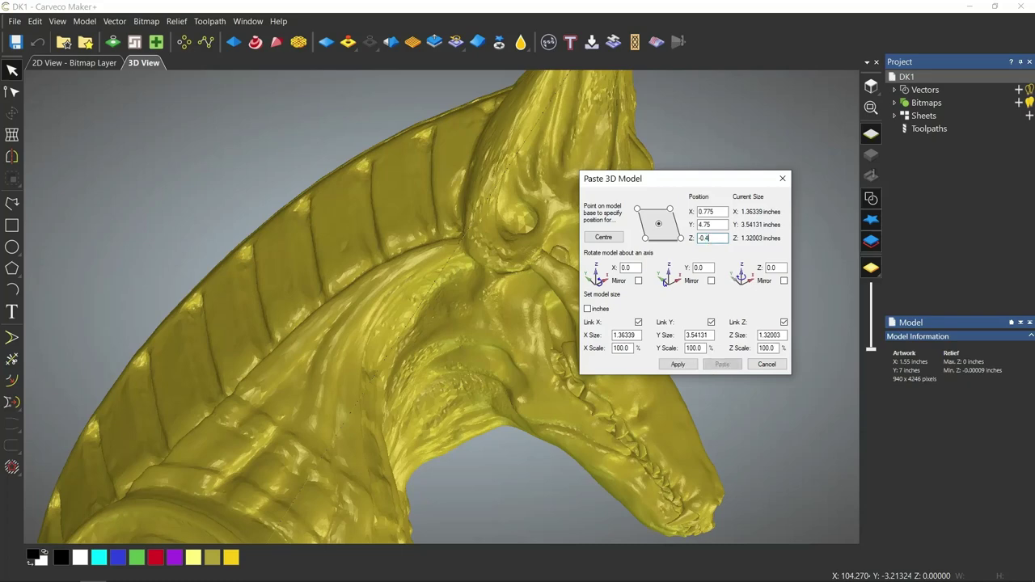
left_click(693, 365)
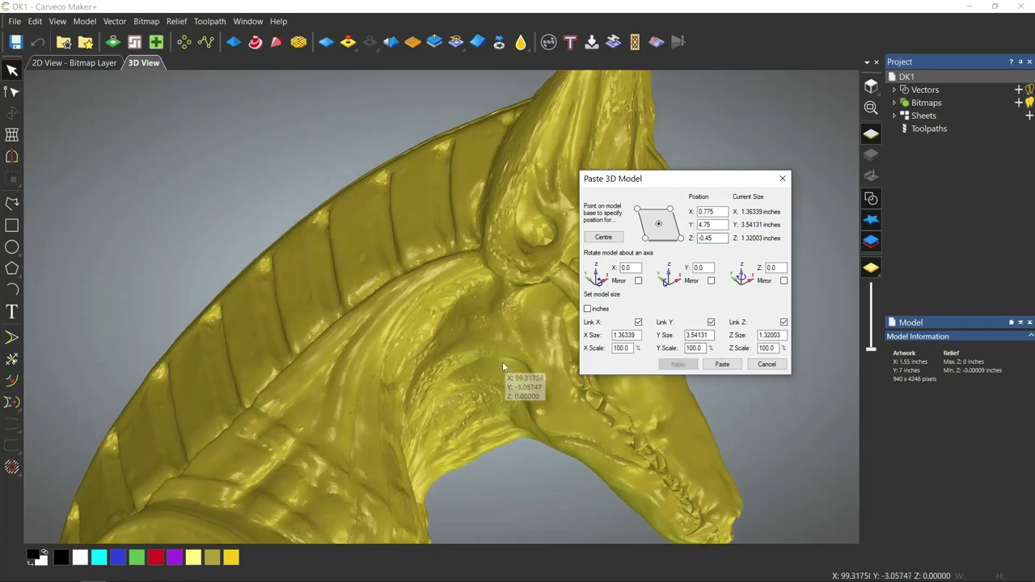
scroll(503, 361, "down", 8)
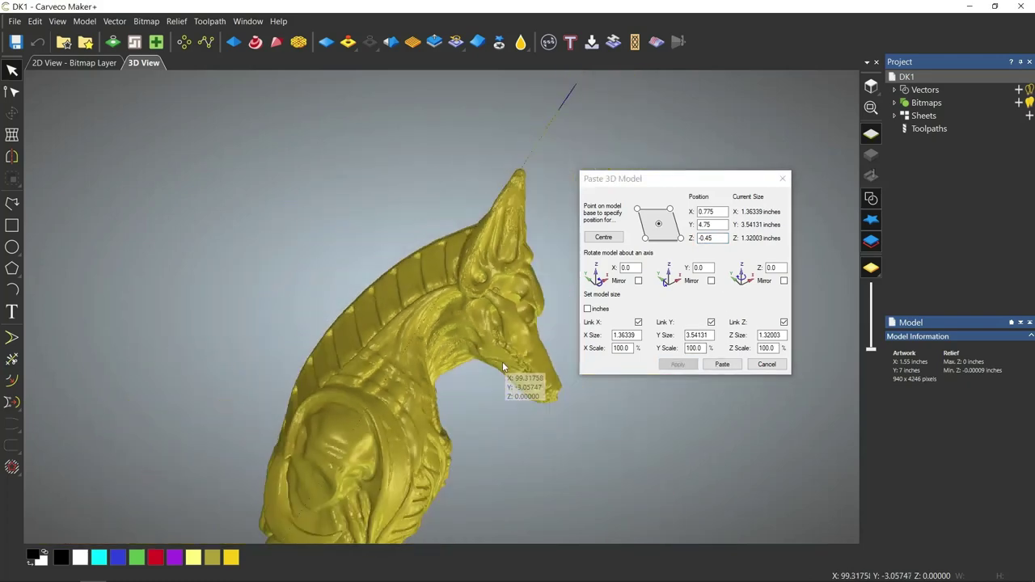
left_click_drag(503, 362, 315, 246)
scroll(428, 307, "up", 6)
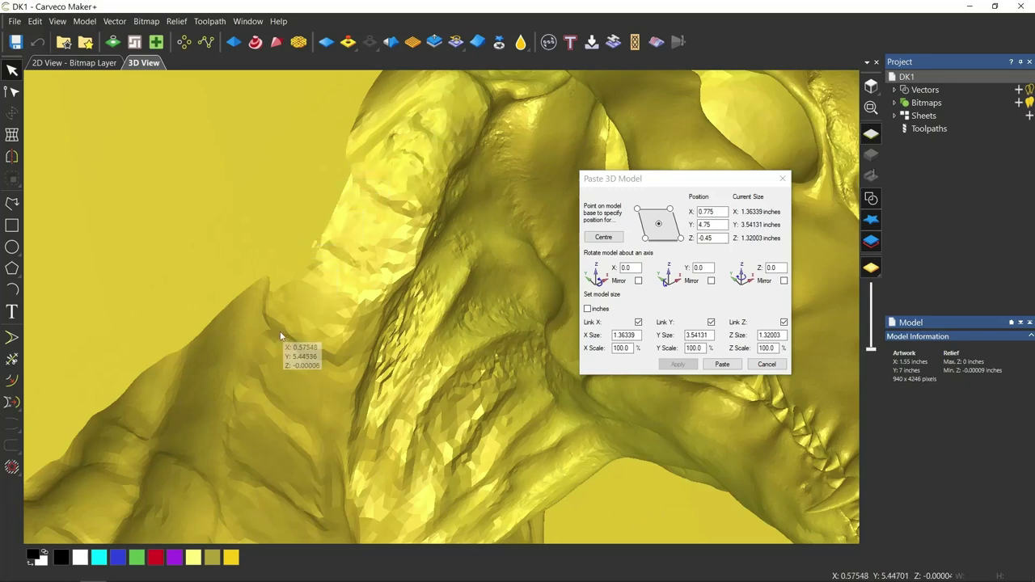
scroll(283, 335, "down", 4)
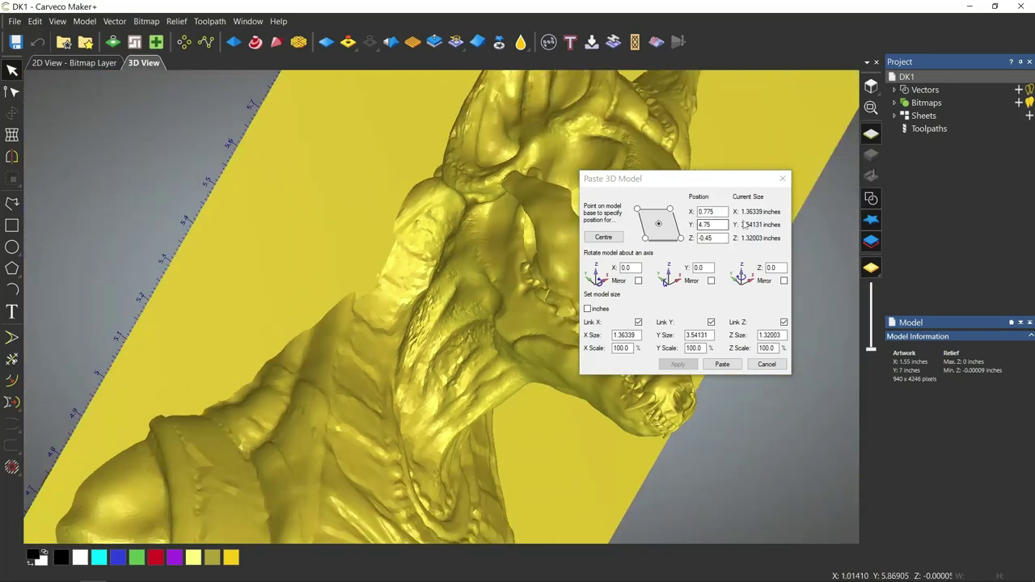
double_click(715, 237)
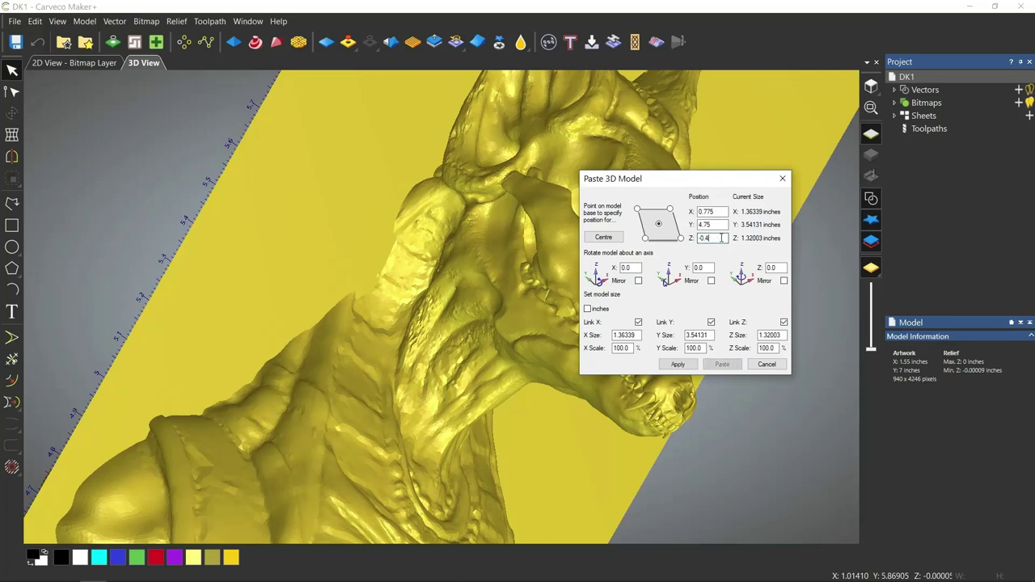
left_click(677, 365)
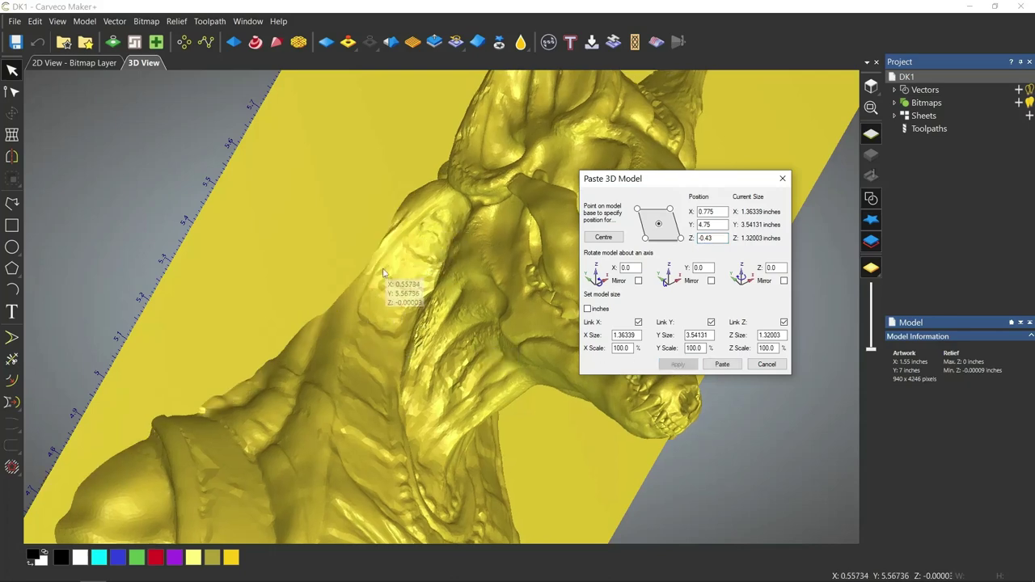
scroll(427, 235, "up", 10)
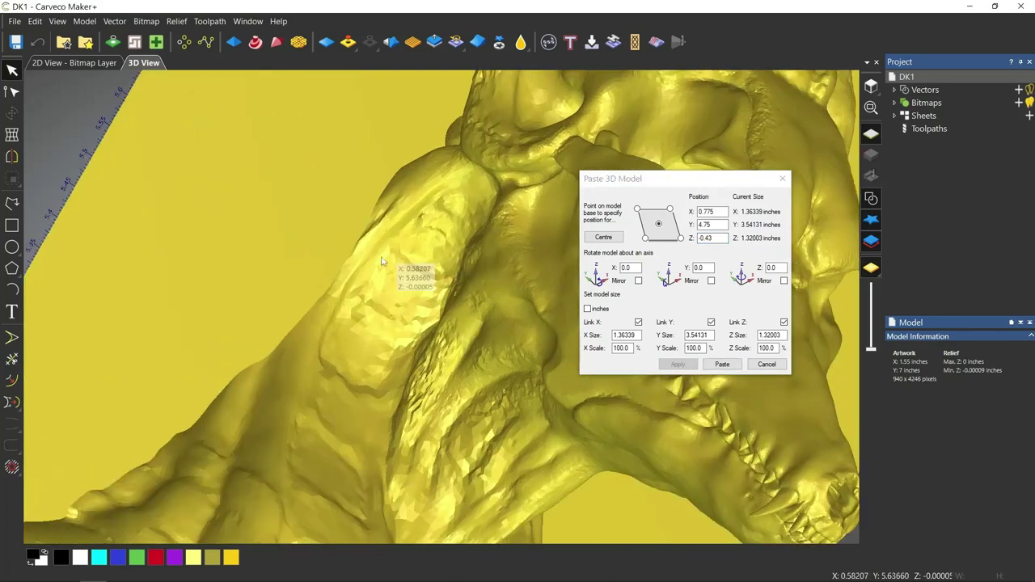
scroll(384, 285, "down", 8)
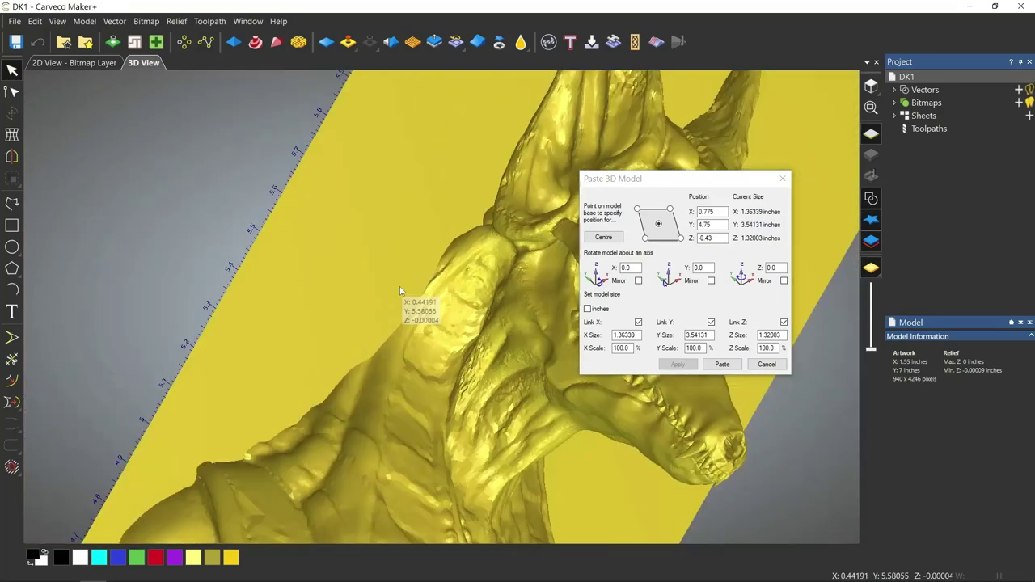
scroll(479, 291, "down", 6)
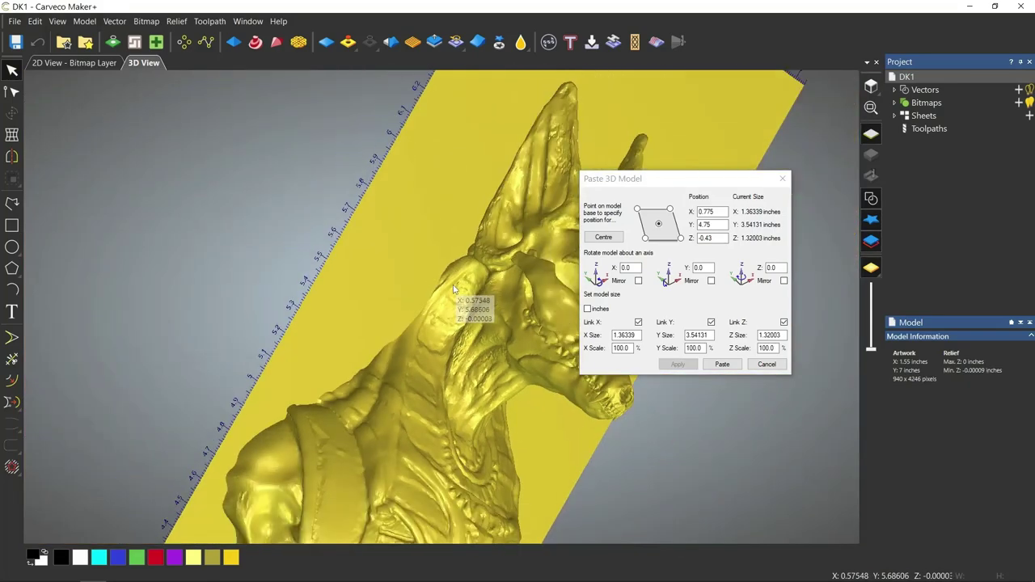
scroll(495, 228, "up", 8)
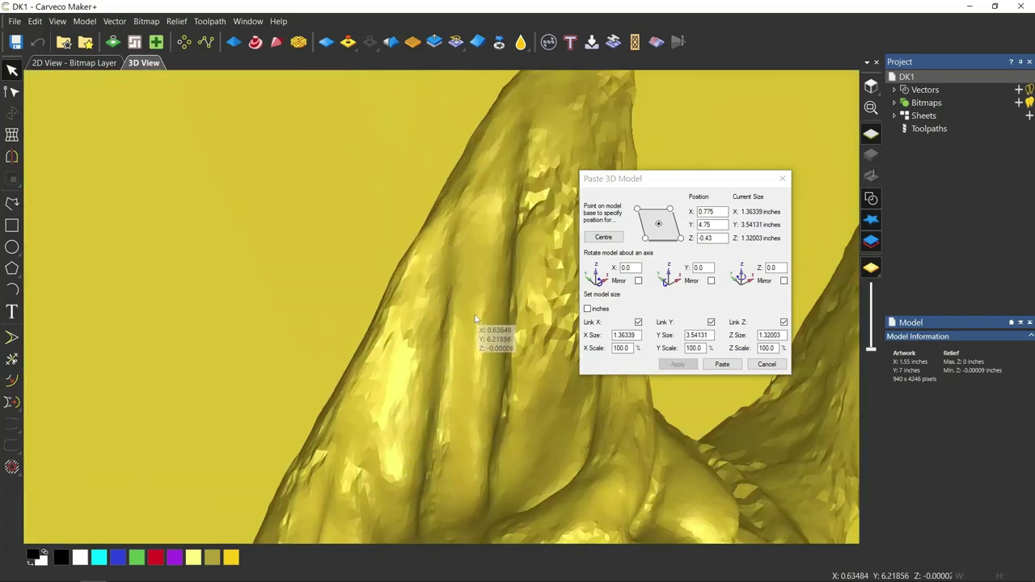
scroll(488, 244, "down", 5)
scroll(486, 225, "down", 5)
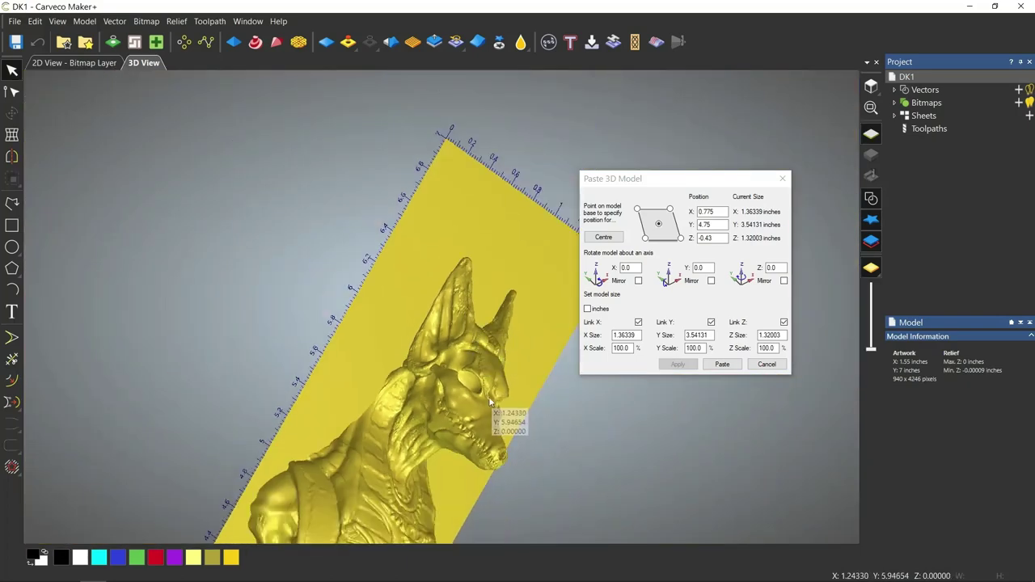
left_click_drag(489, 401, 425, 429)
scroll(420, 441, "down", 5)
scroll(469, 336, "up", 5)
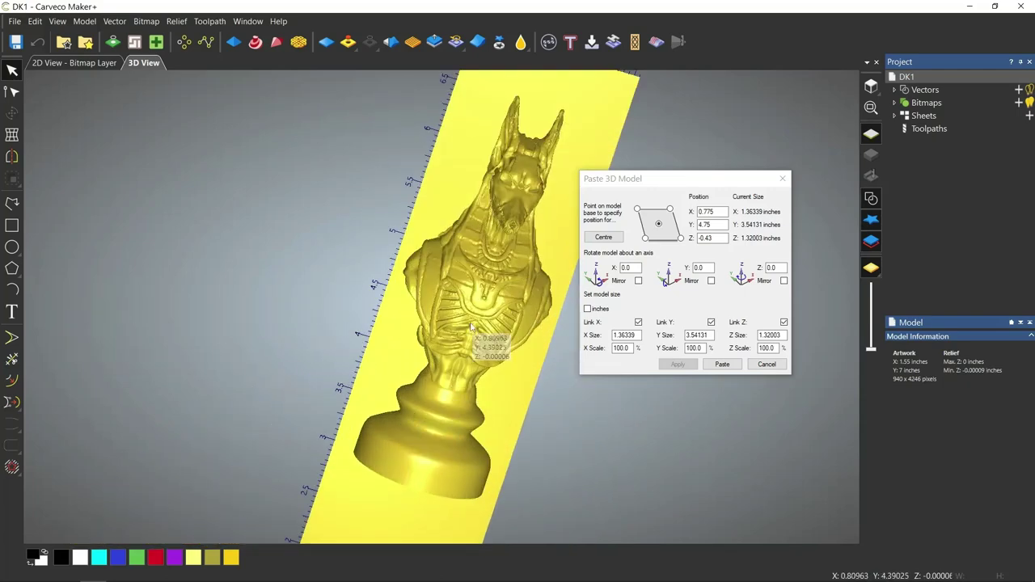
left_click_drag(462, 333, 437, 258)
scroll(479, 233, "down", 4)
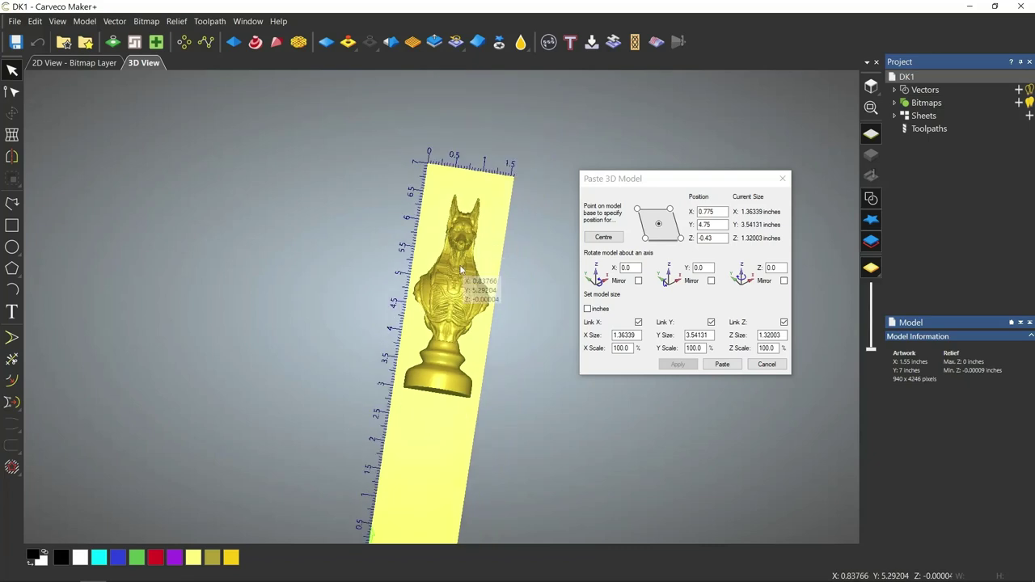
scroll(461, 290, "up", 2)
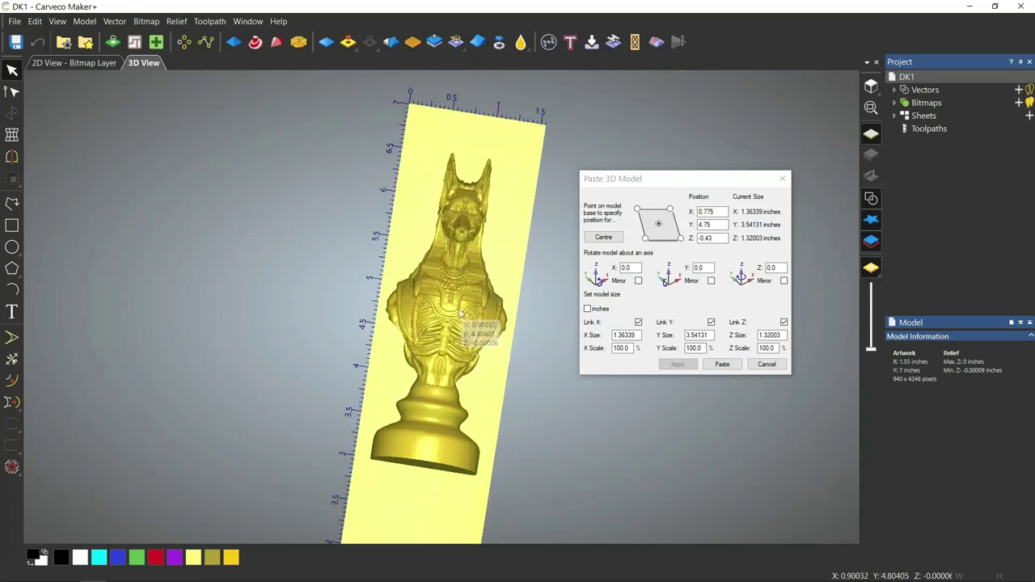
left_click_drag(478, 301, 429, 223)
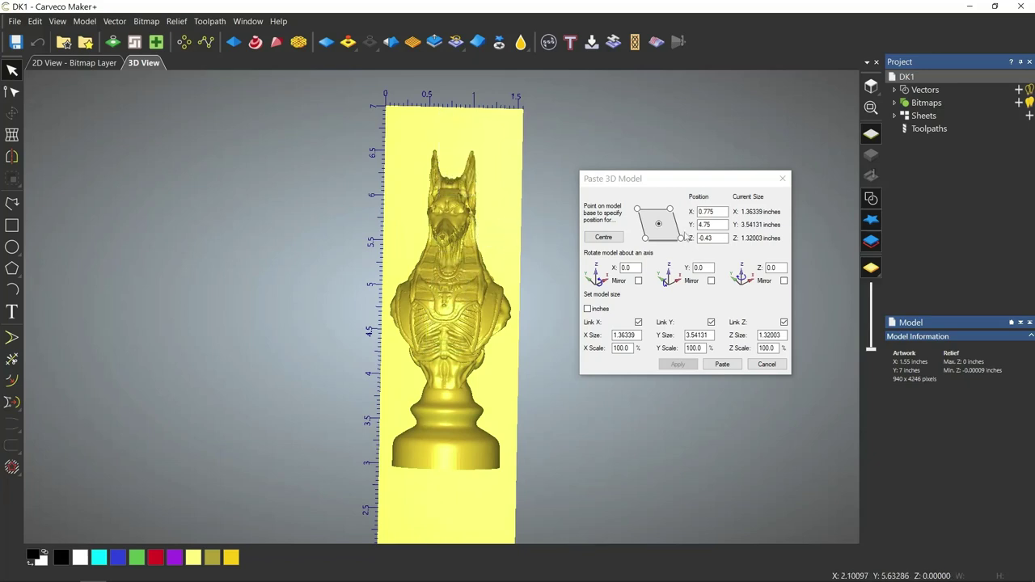
Preview the model at Y 4.8, 5 and 5.2, then apply Y 5.1
left_click(717, 225)
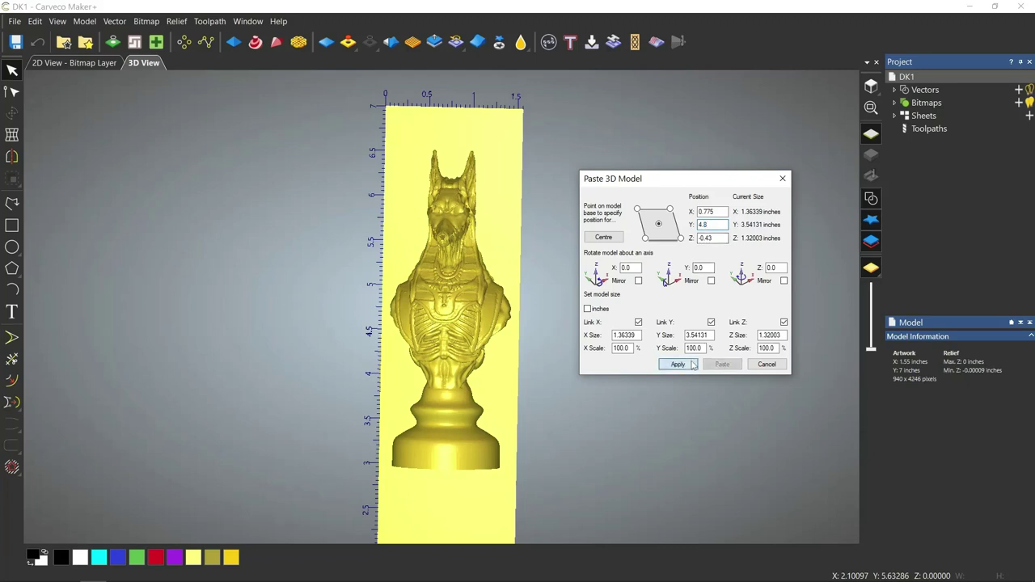
left_click(678, 365)
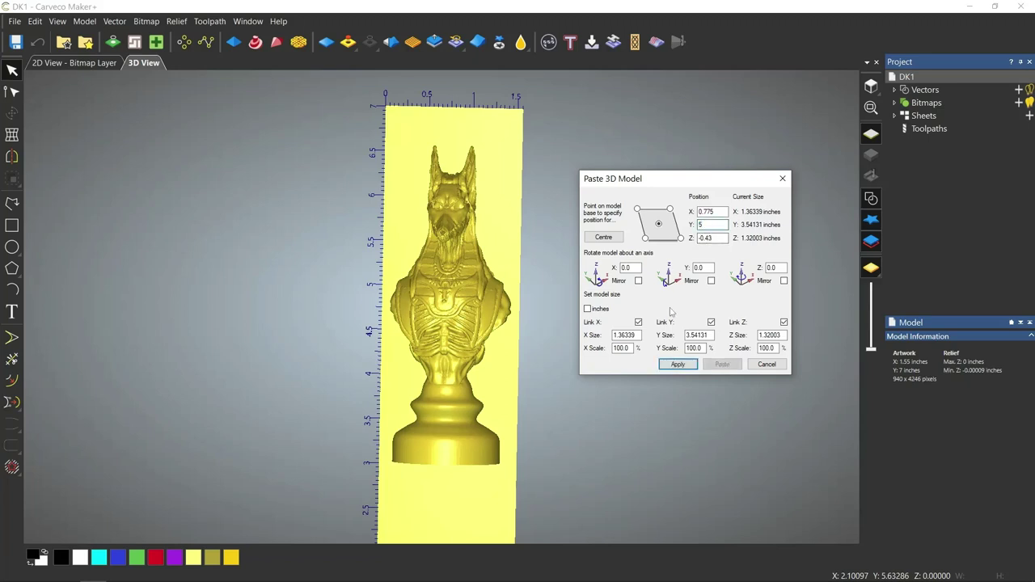
left_click(671, 368)
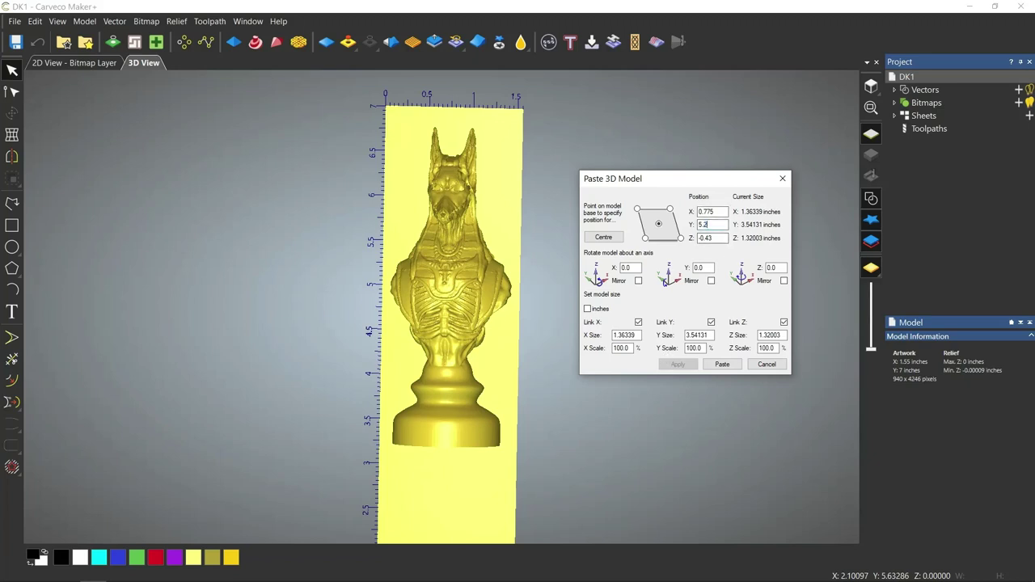
left_click(676, 365)
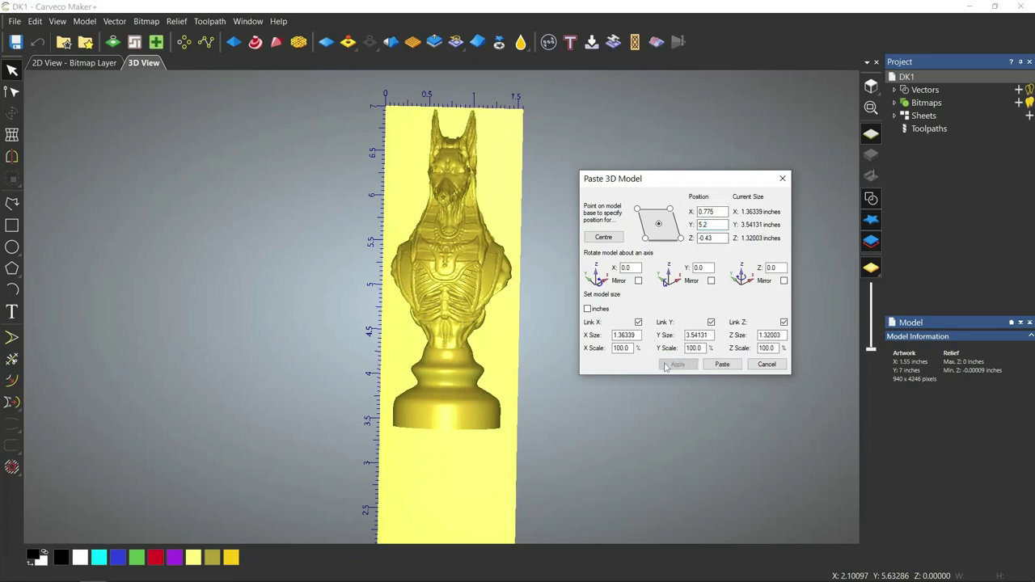
left_click(440, 113)
scroll(469, 143, "up", 5)
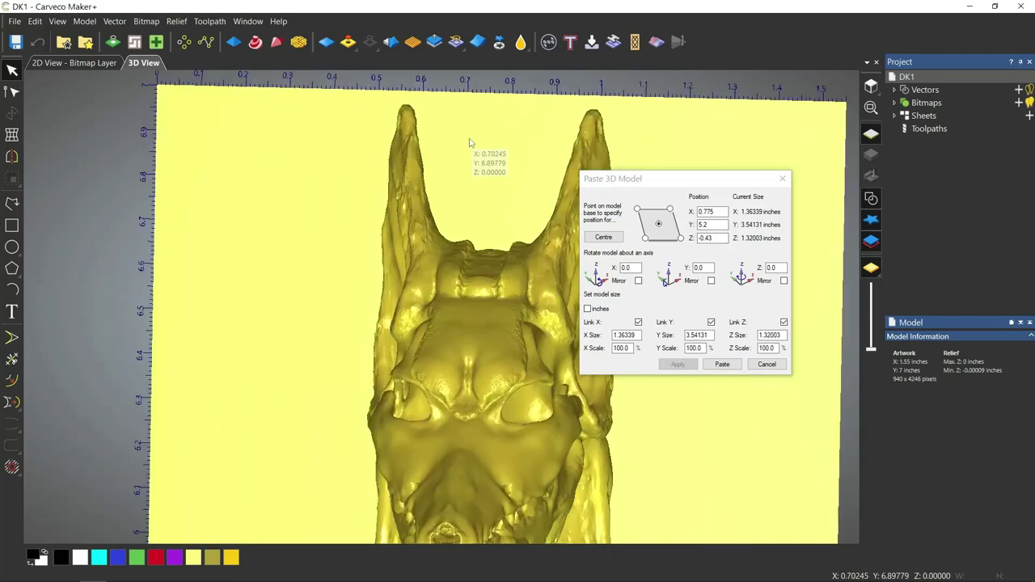
scroll(469, 143, "down", 5)
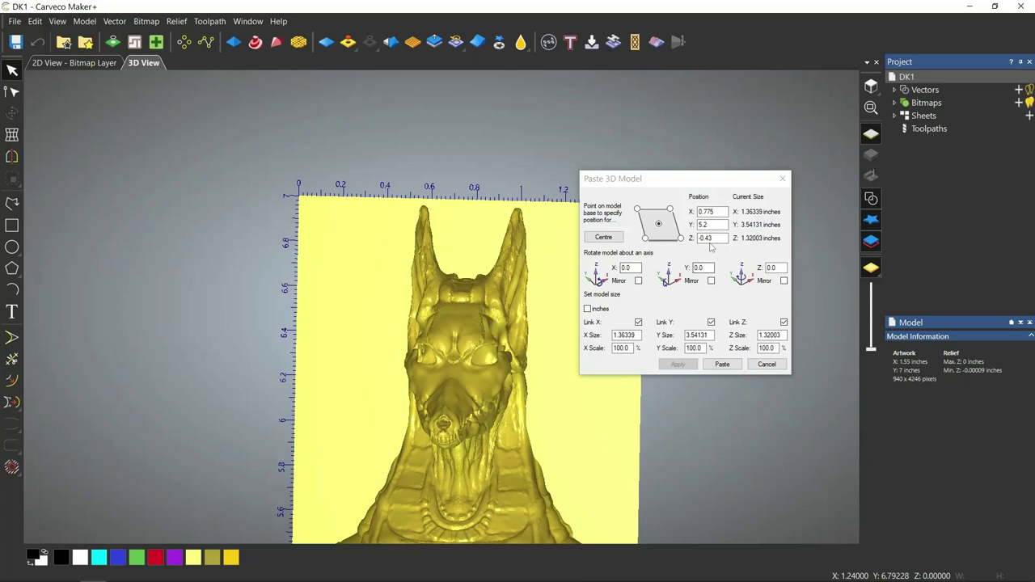
double_click(705, 225)
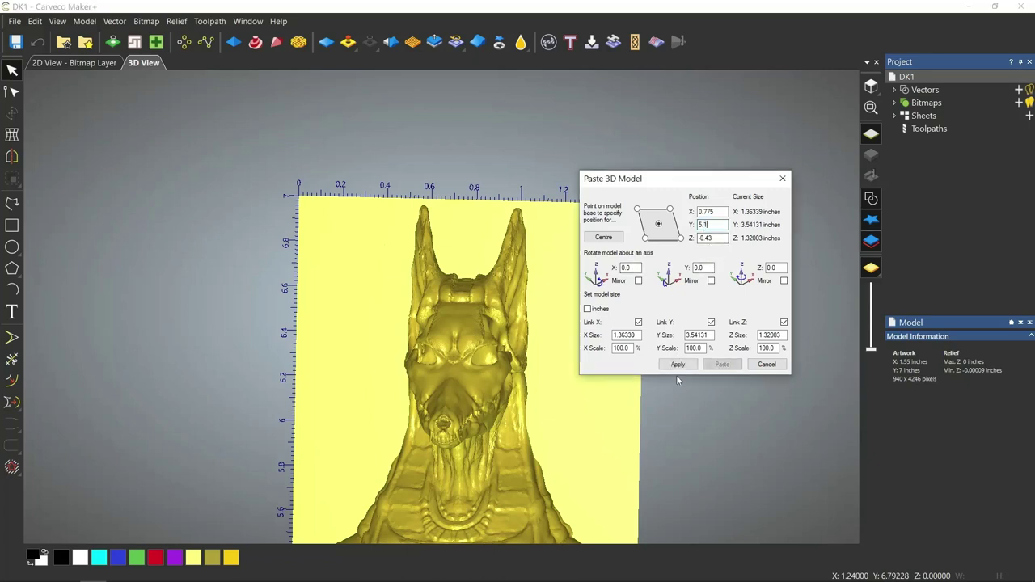
left_click(676, 366)
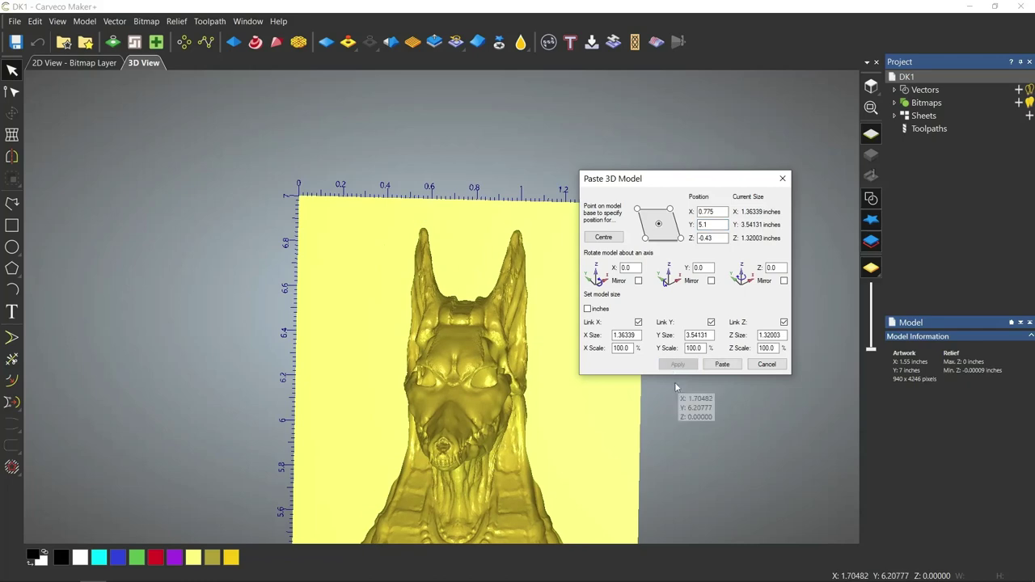
Orbit and zoom the 3D view to inspect the bust previewed at X 0.775, Y 5.1, Z -0.43
scroll(557, 426, "down", 3)
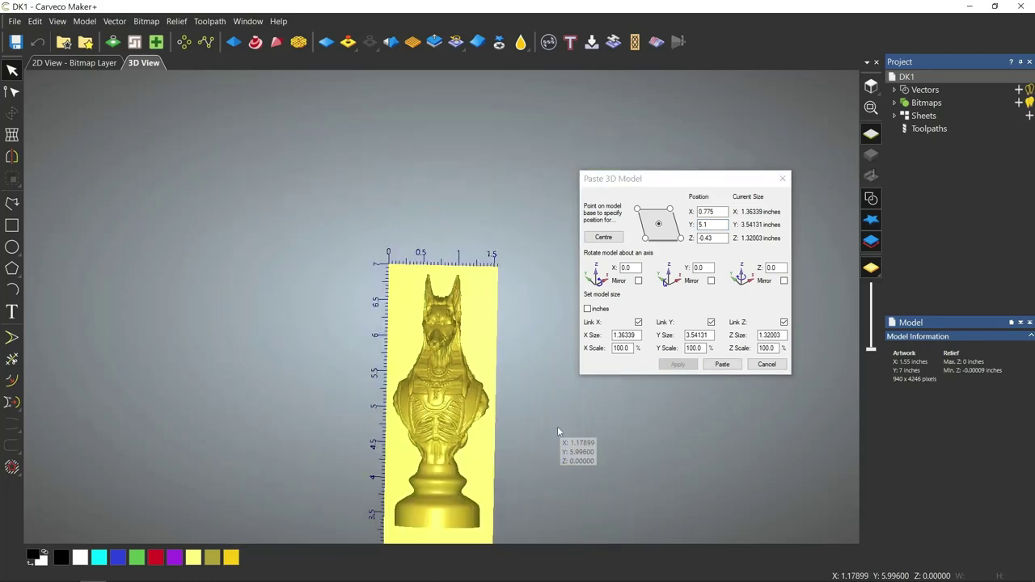
scroll(505, 489, "down", 3)
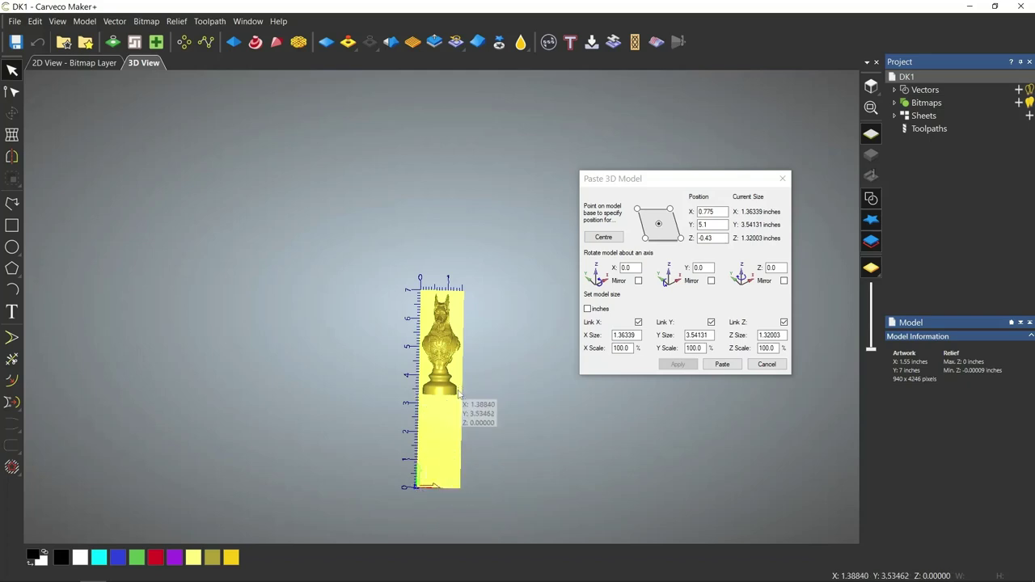
scroll(459, 397, "up", 3)
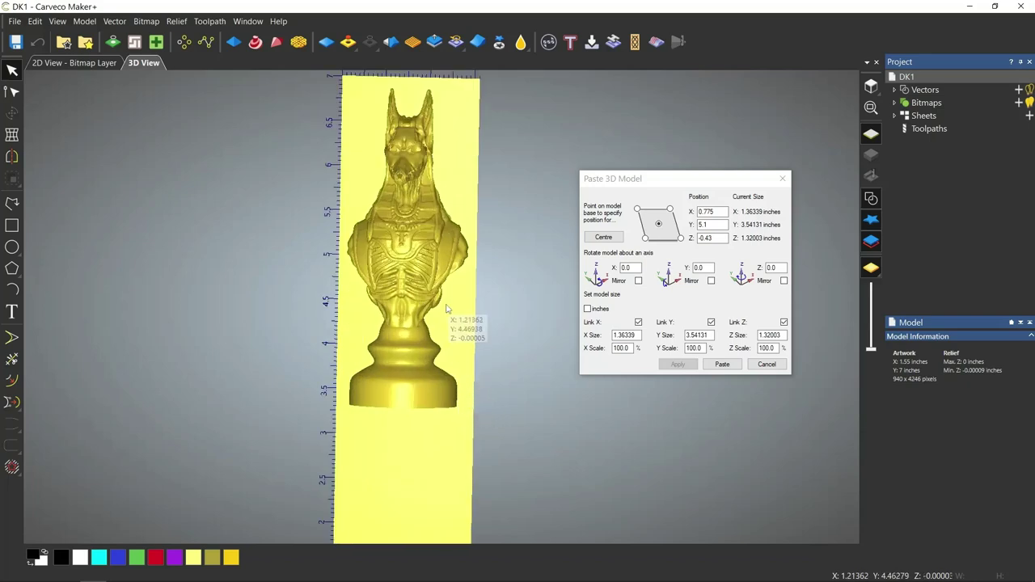
scroll(447, 308, "down", 3)
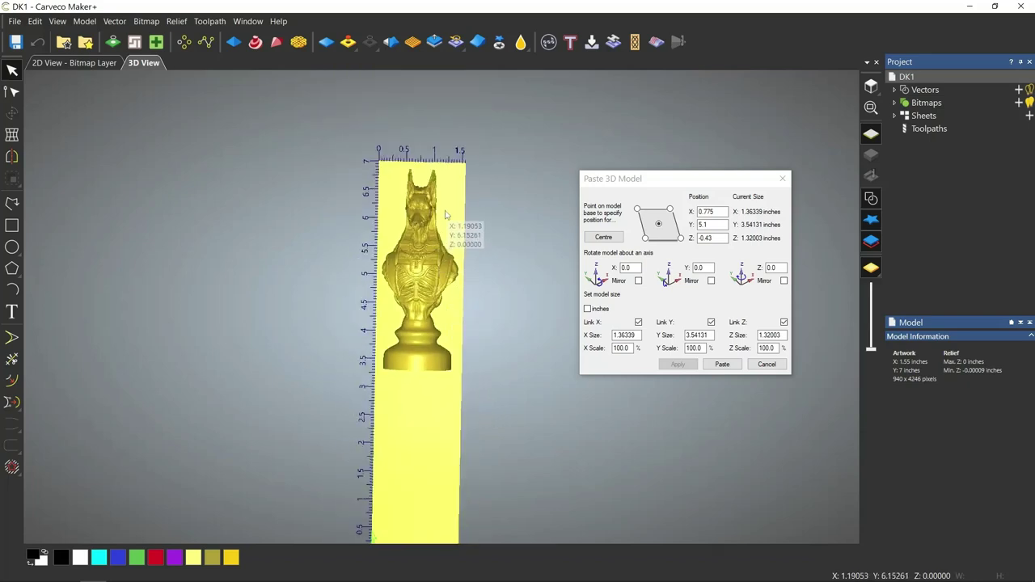
scroll(445, 215, "down", 1)
scroll(445, 214, "up", 2)
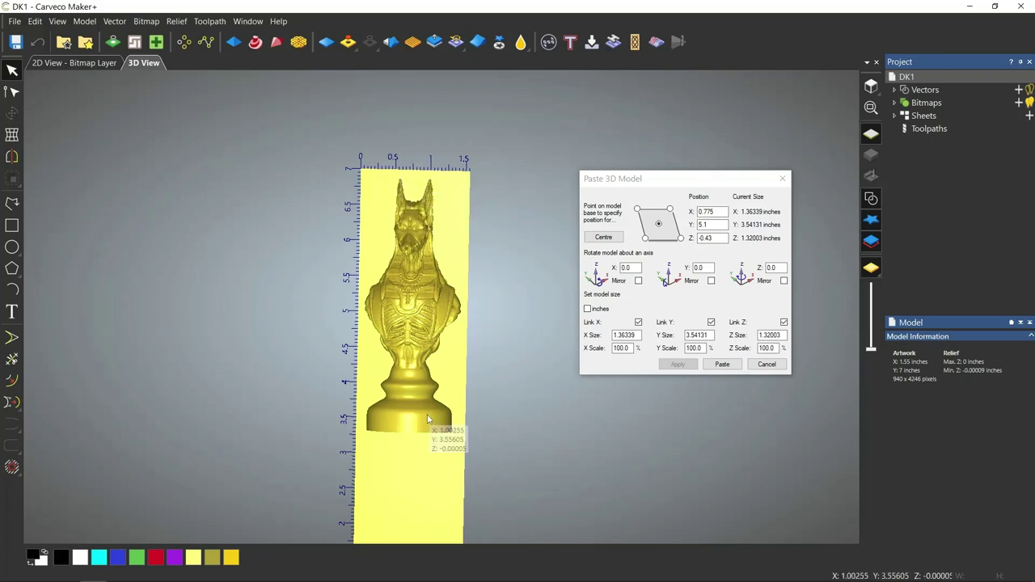
scroll(429, 420, "down", 3)
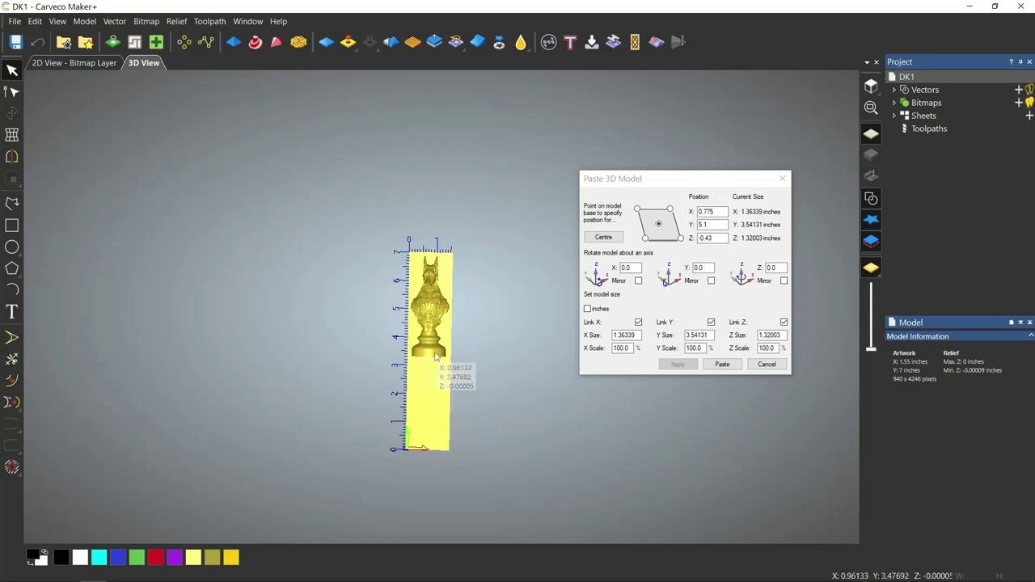
scroll(441, 352, "up", 3)
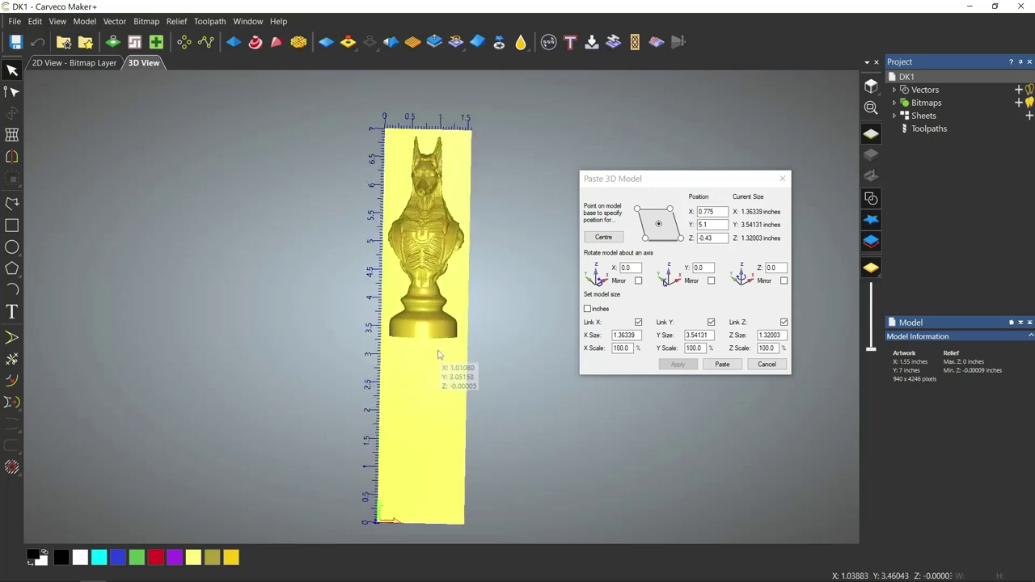
scroll(473, 235, "down", 4)
scroll(422, 277, "up", 8)
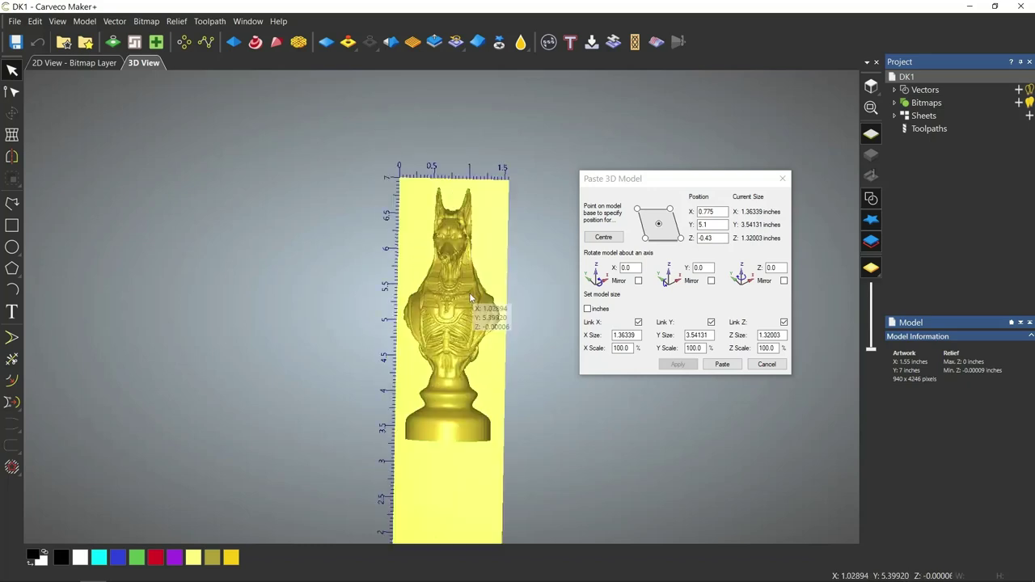
scroll(463, 327, "up", 3)
mouse_move(464, 327)
left_mouse_down()
mouse_move(534, 288)
mouse_move(463, 323)
left_mouse_up()
scroll(463, 324, "down", 4)
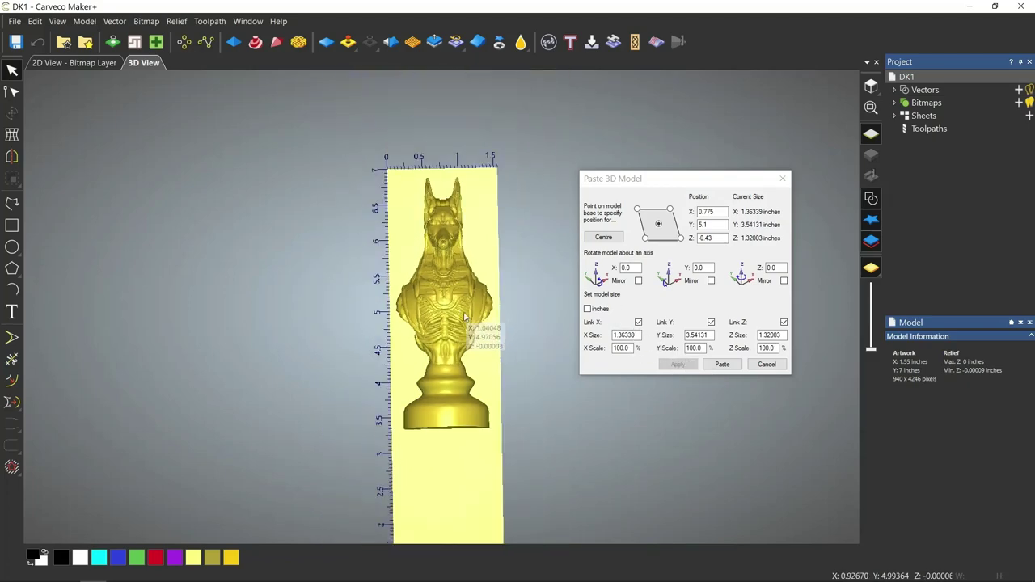
Paste the Anubis bust into the DK1 relief and save the file
left_click(722, 365)
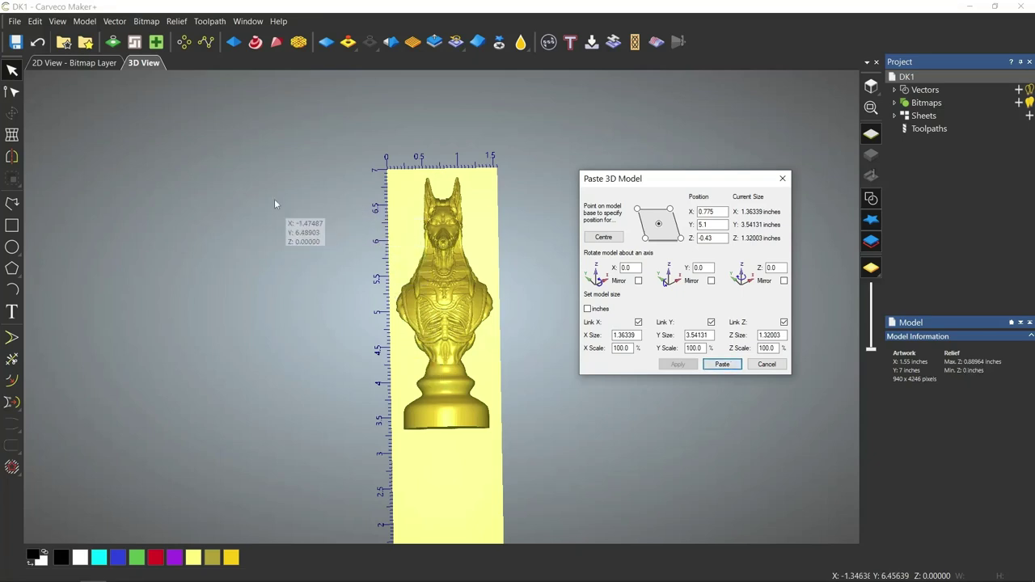
left_click(18, 46)
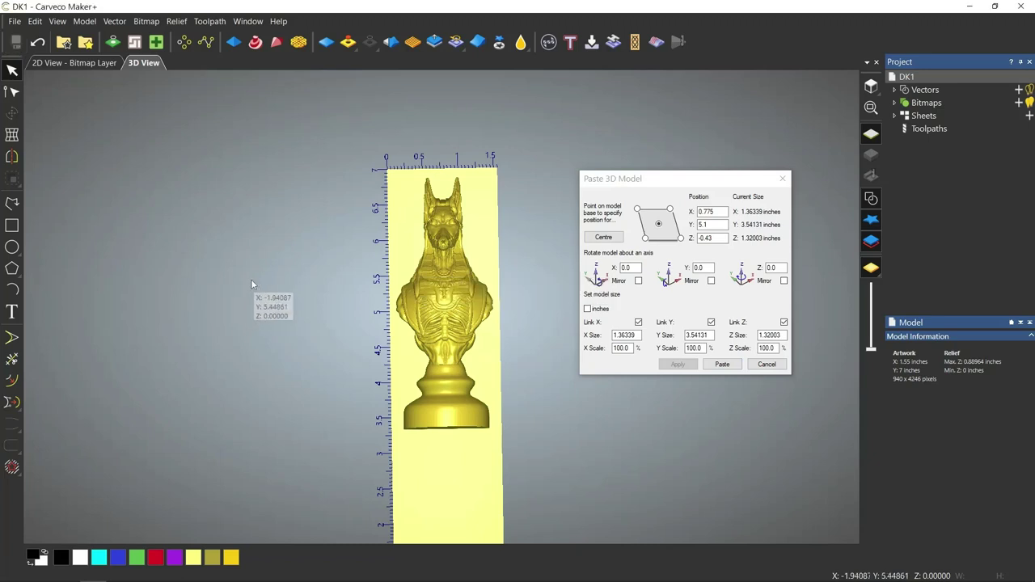
scroll(349, 220, "down", 1)
scroll(362, 292, "up", 2)
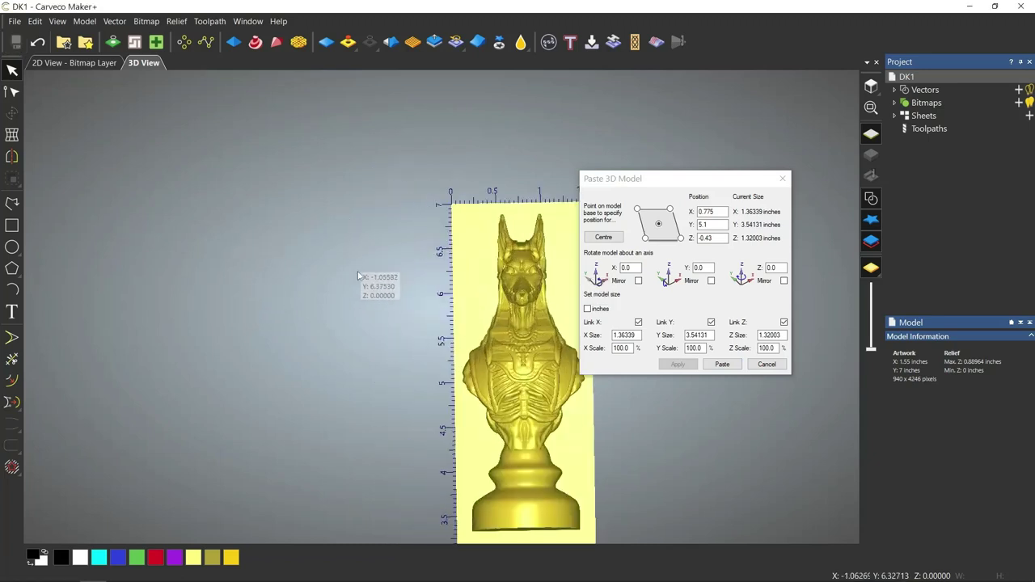
scroll(362, 294, "down", 2)
scroll(362, 295, "up", 2)
Orbit and zoom the 3D view to check the pasted bust from side and front
left_click_drag(453, 315, 498, 315)
scroll(499, 315, "up", 2)
scroll(499, 309, "down", 2)
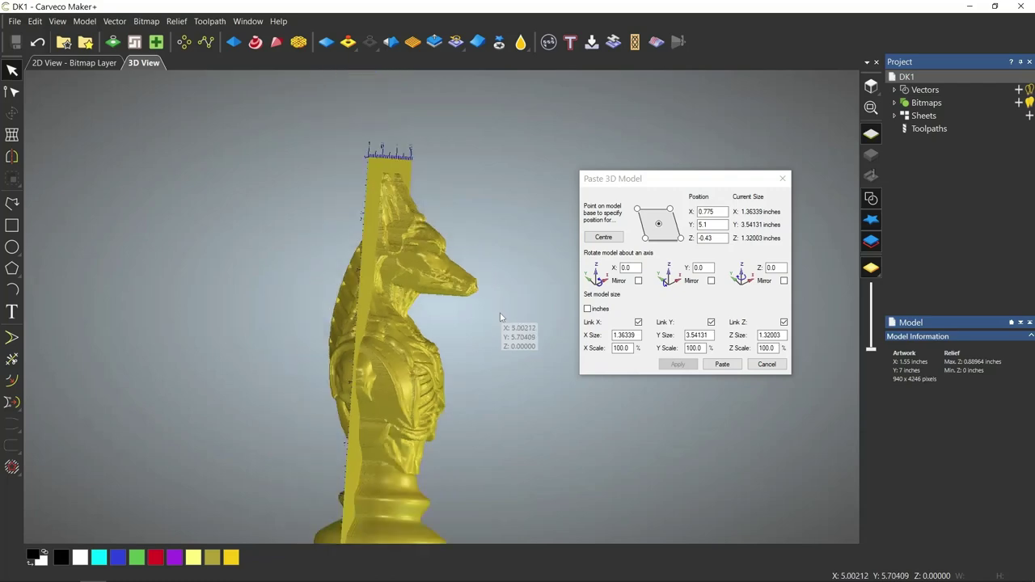
left_click_drag(546, 340, 304, 341)
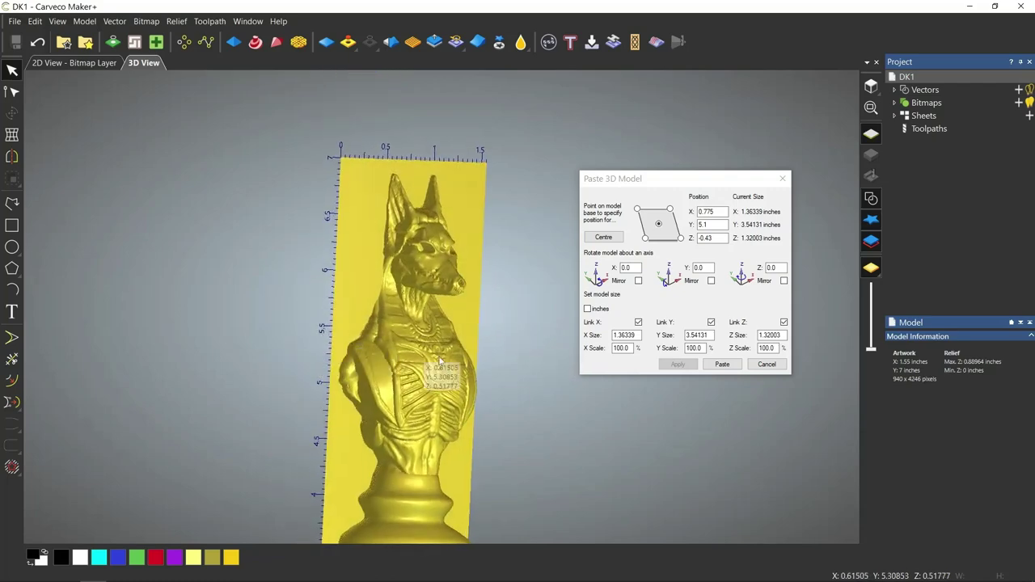
left_click_drag(495, 373, 362, 371)
scroll(468, 360, "up", 2)
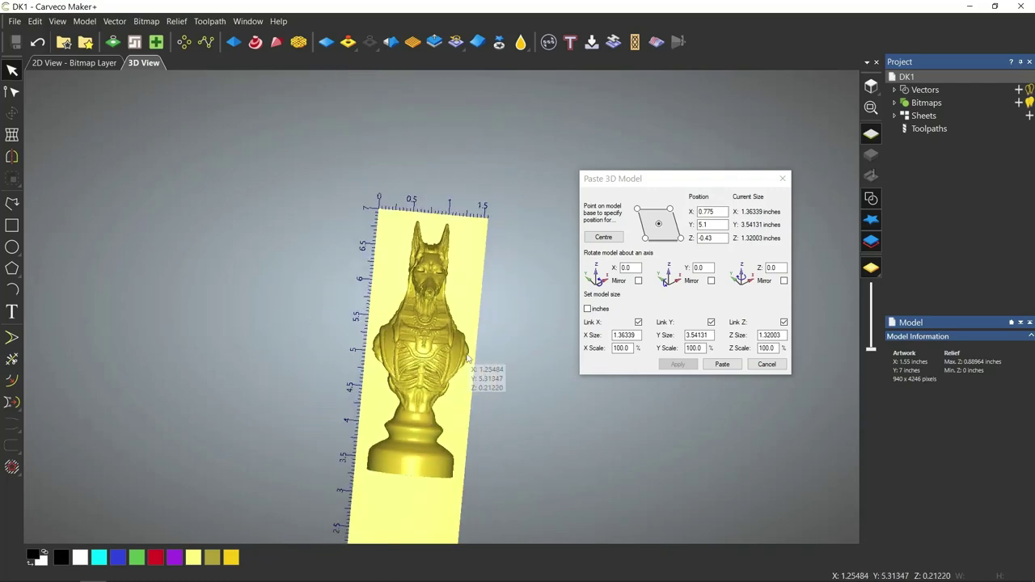
scroll(458, 344, "down", 1)
scroll(436, 307, "down", 1)
left_click_drag(436, 308, 406, 336)
scroll(407, 337, "down", 1)
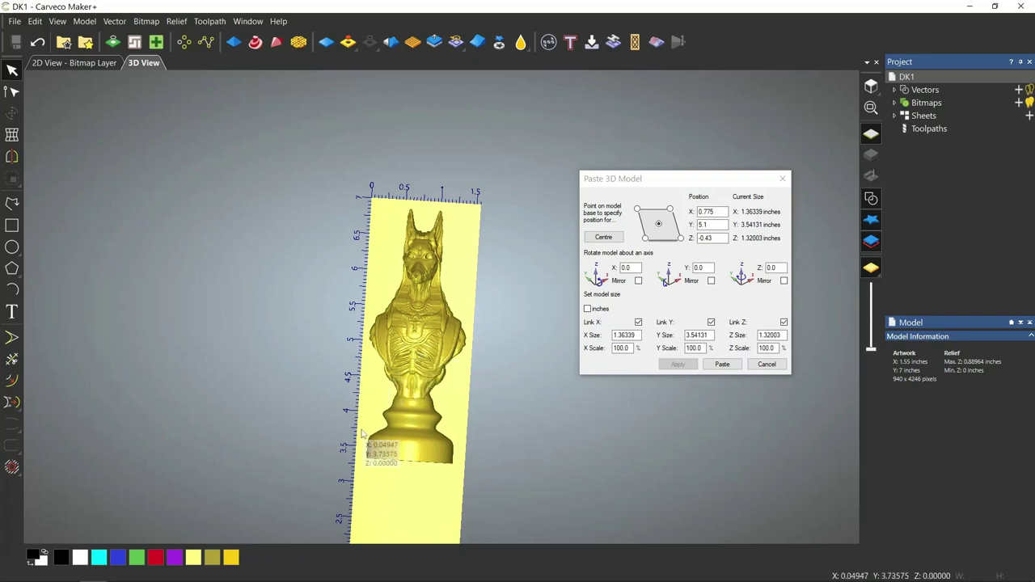
scroll(433, 438, "up", 4)
scroll(441, 323, "down", 4)
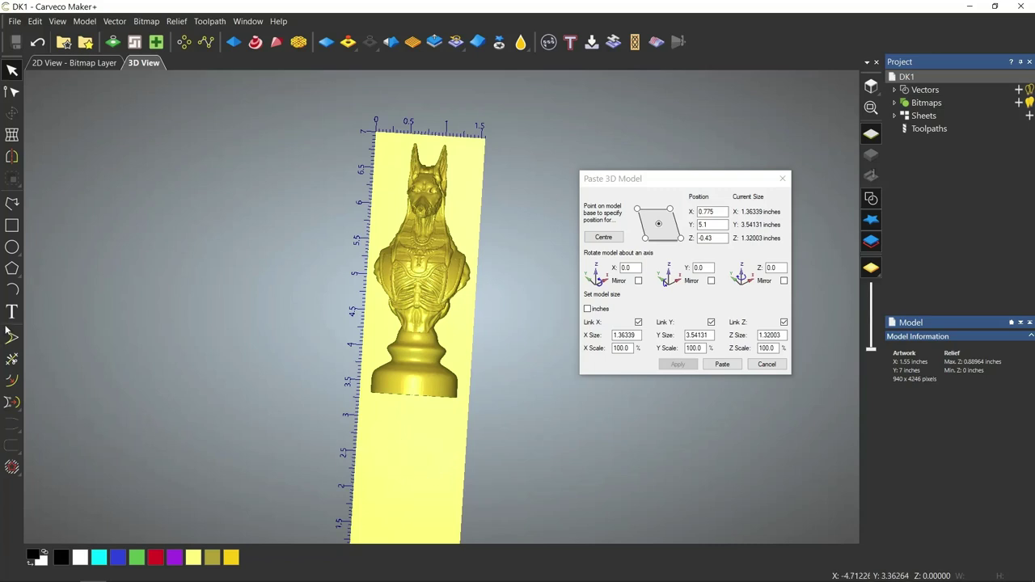
Draw a rectangle from the material's top-left corner down to the bust's base
left_click(16, 228)
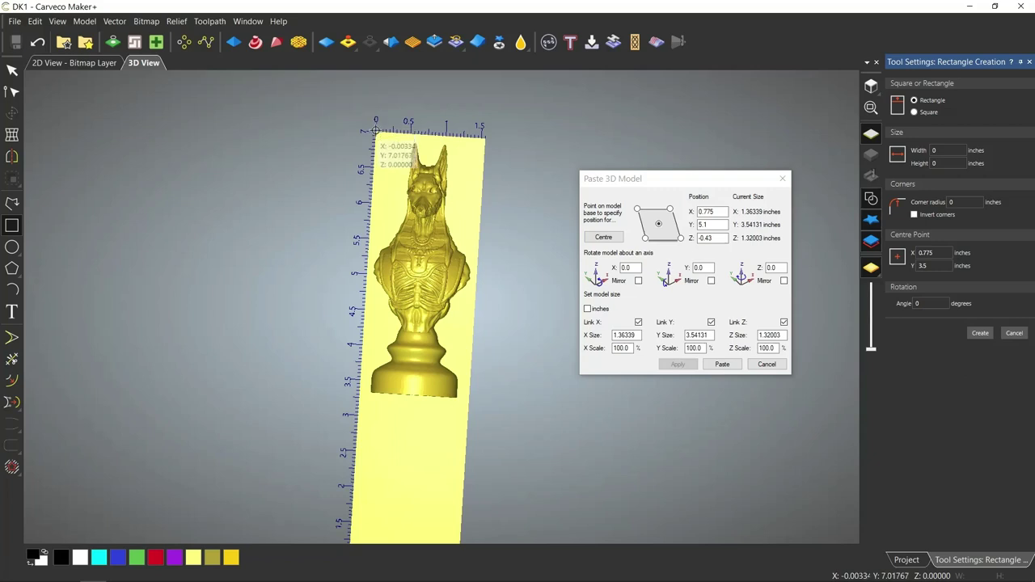
left_click_drag(375, 131, 470, 397)
scroll(423, 395, "up", 5)
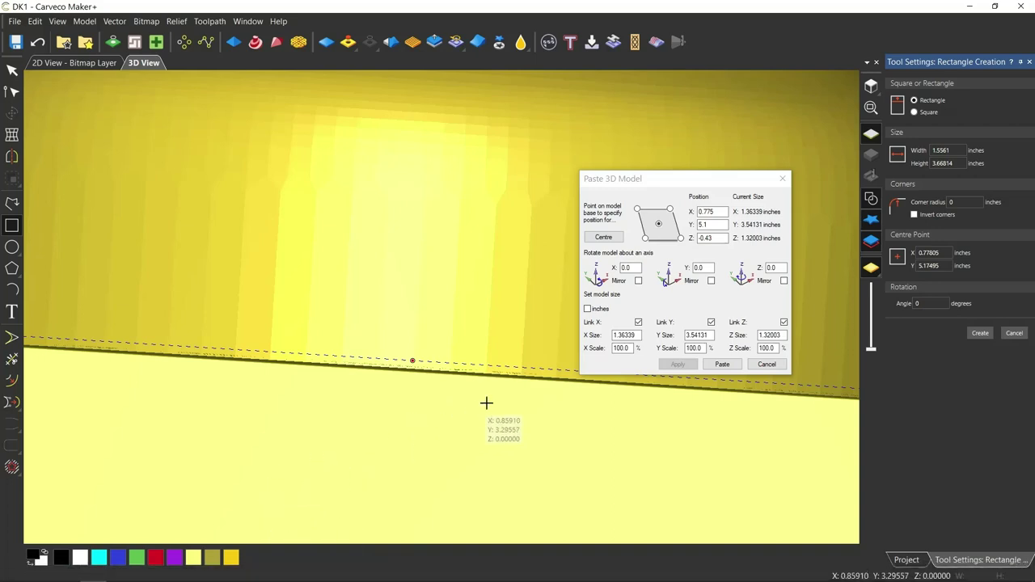
scroll(418, 359, "down", 3)
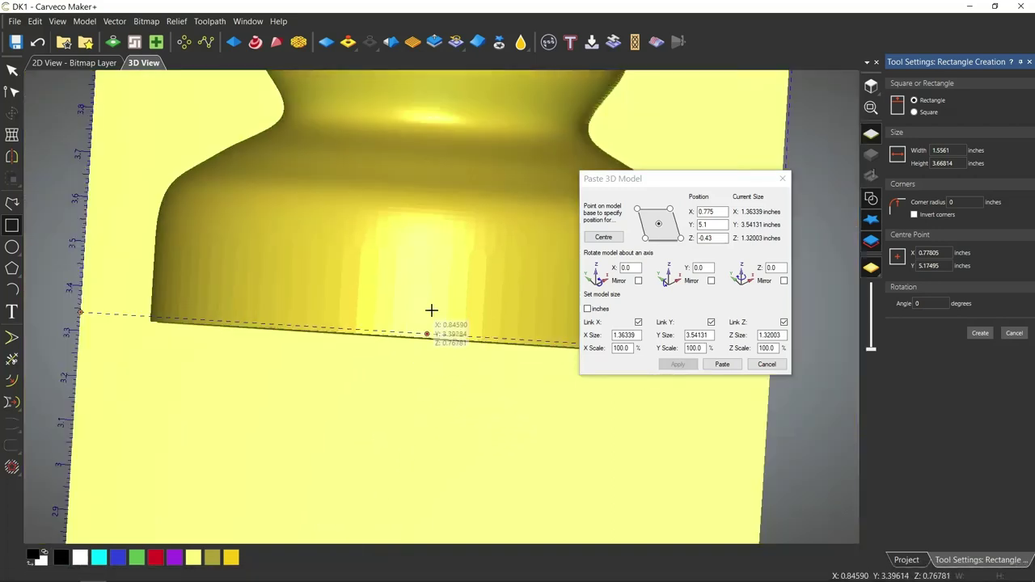
scroll(437, 320, "up", 3)
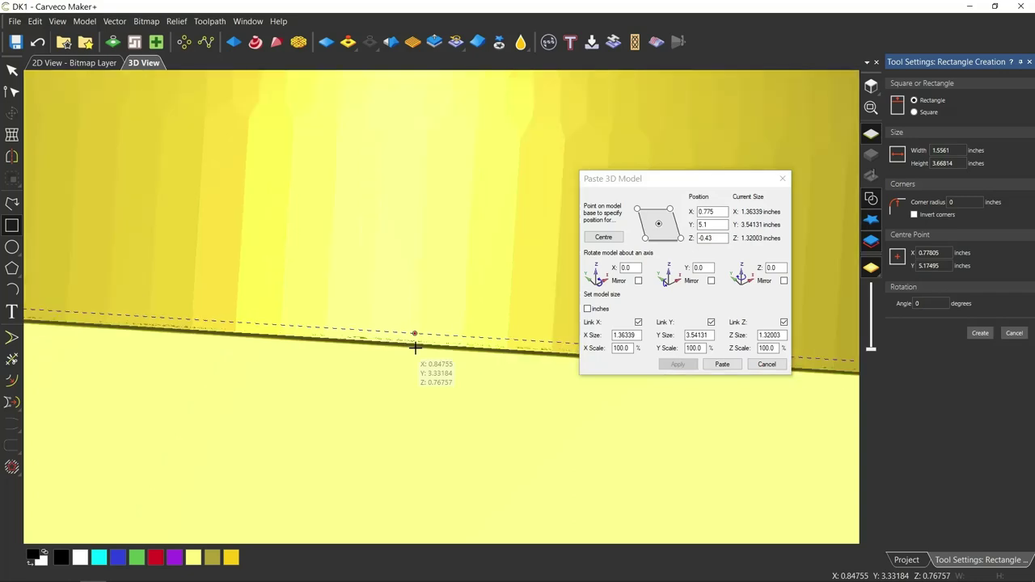
scroll(415, 348, "down", 4)
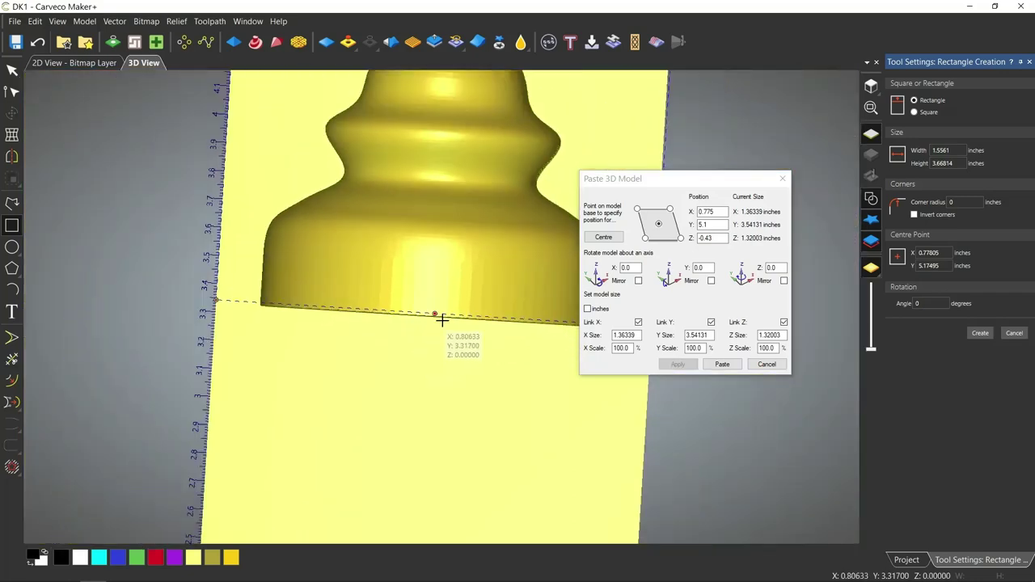
scroll(440, 318, "down", 3)
scroll(442, 320, "up", 3)
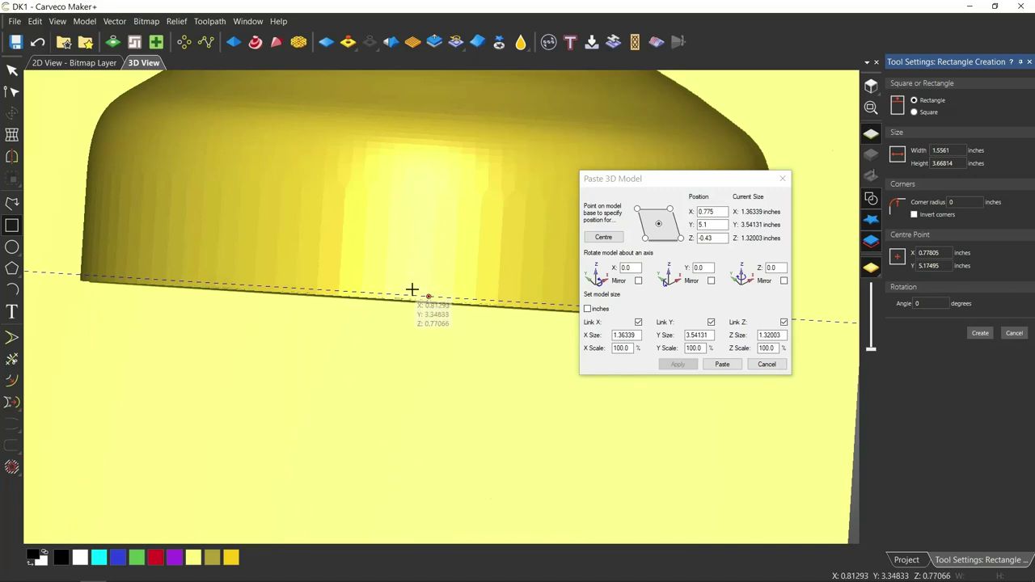
scroll(412, 290, "up", 2)
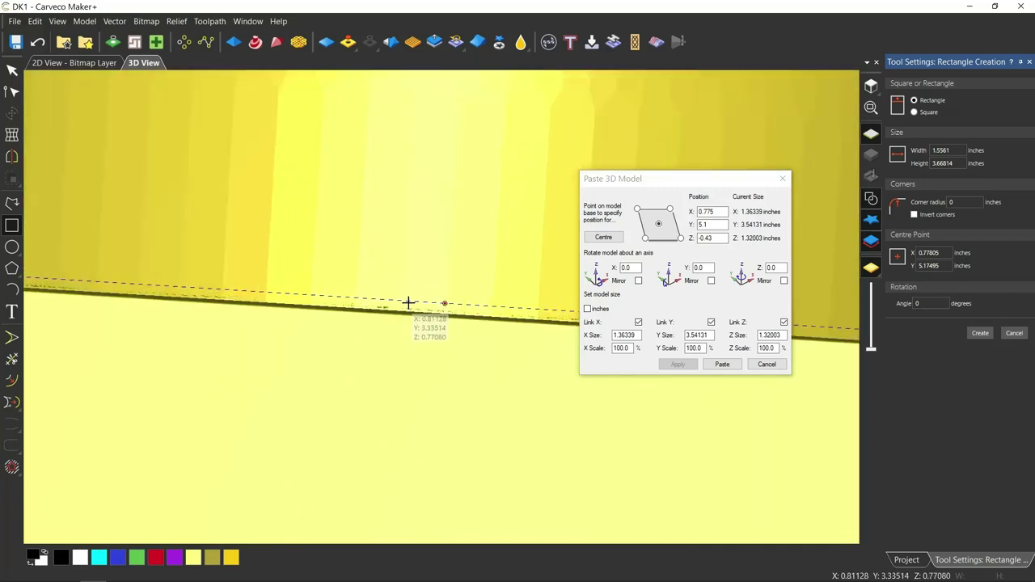
scroll(410, 311, "down", 3)
scroll(411, 324, "down", 2)
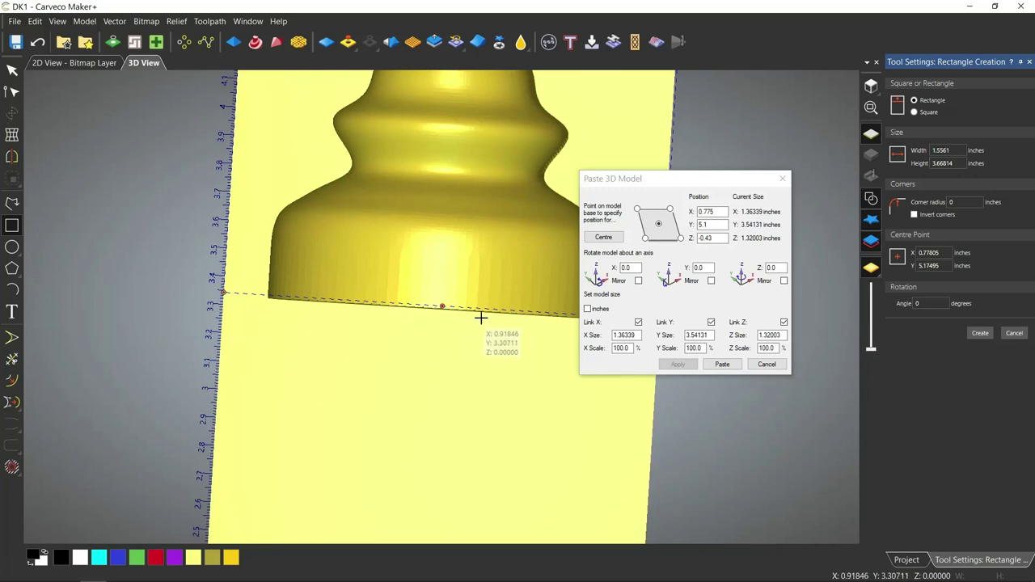
scroll(481, 318, "down", 5)
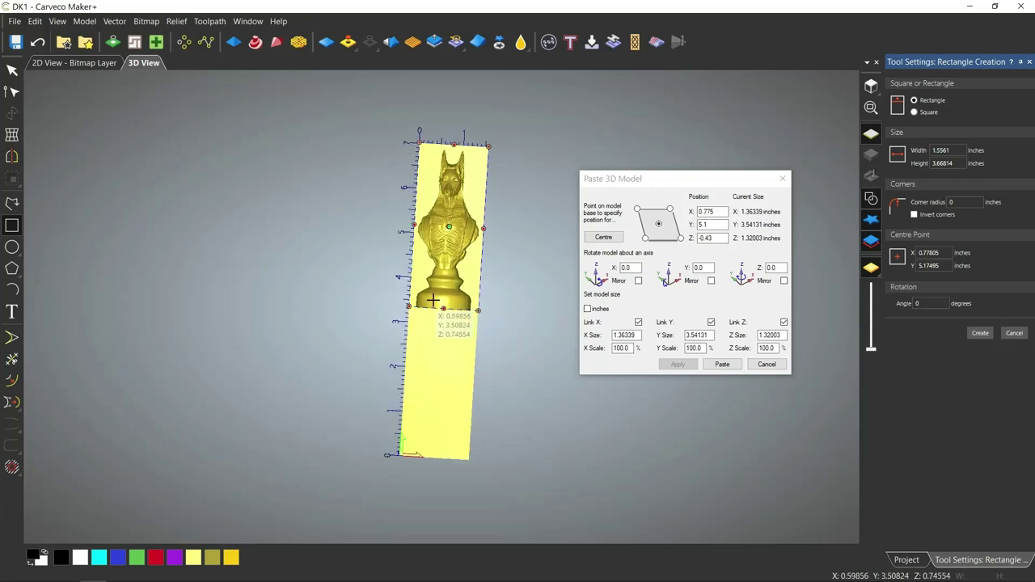
Check the 1.5561 × 3.66814 in rectangle from a tilted view and close the Rectangle settings
middle_click_drag(450, 374, 453, 433)
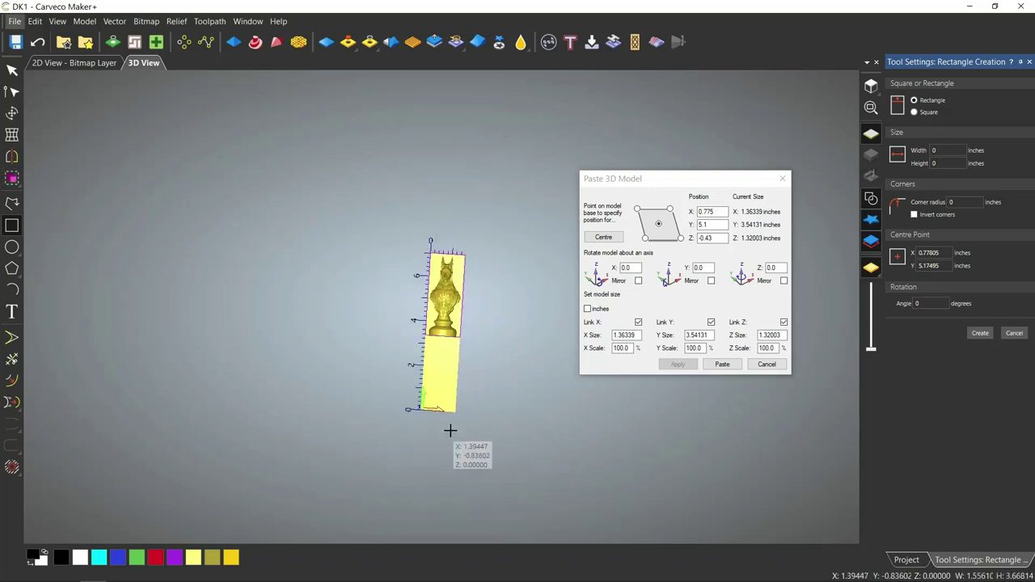
left_click_drag(400, 336, 439, 312)
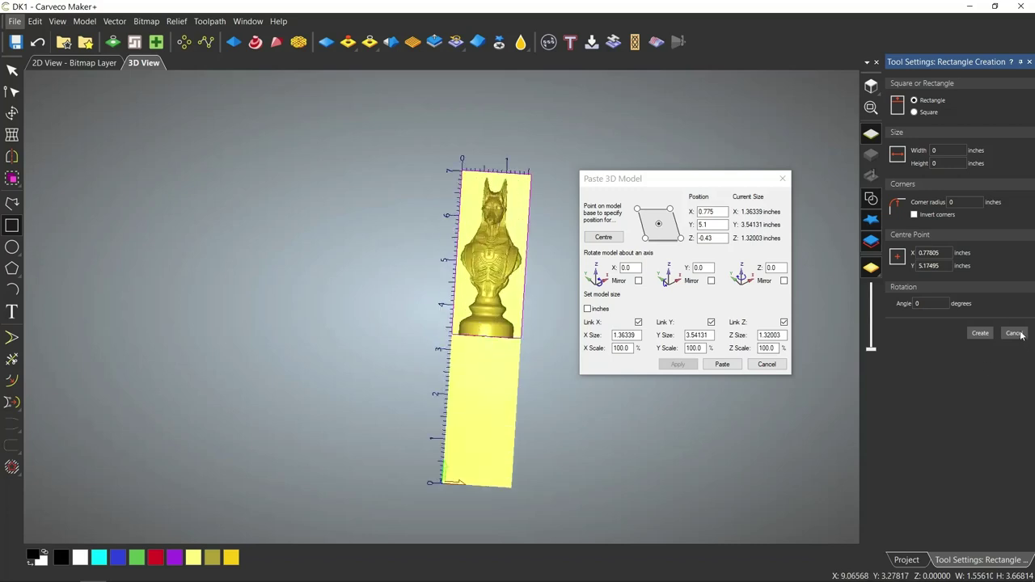
left_click(1015, 333)
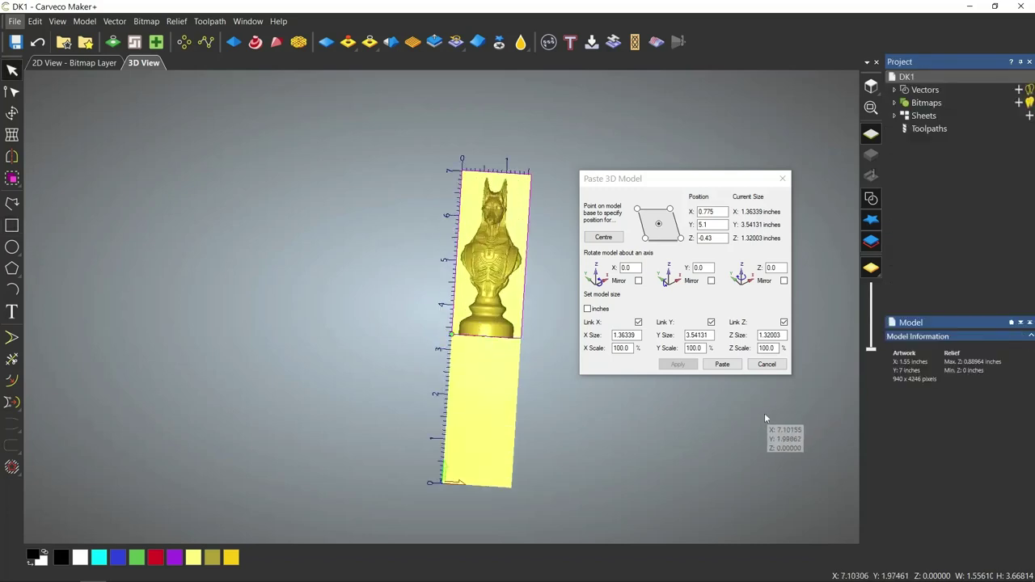
scroll(502, 166, "down", 2)
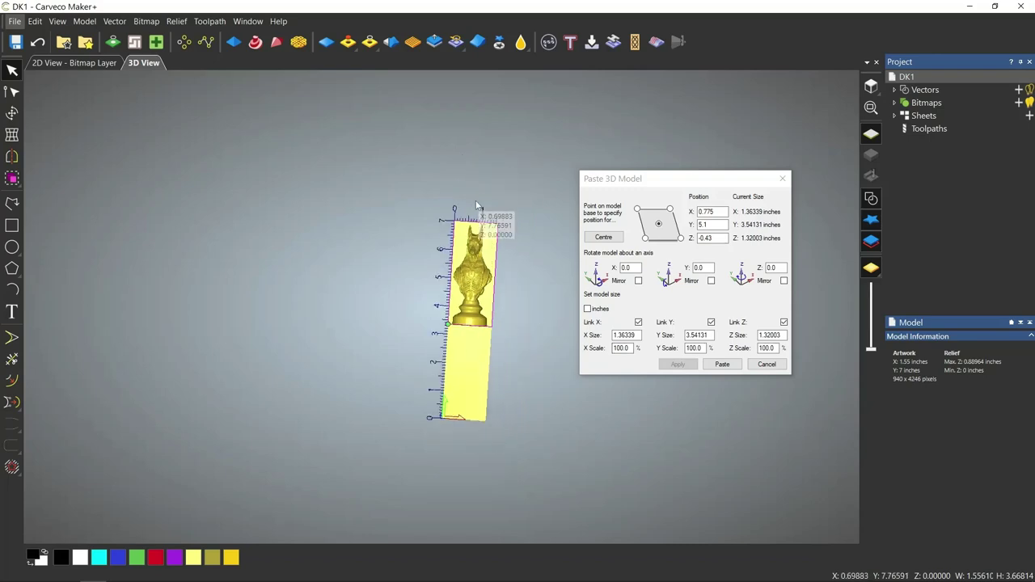
scroll(477, 206, "up", 2)
left_click_drag(468, 323, 460, 347)
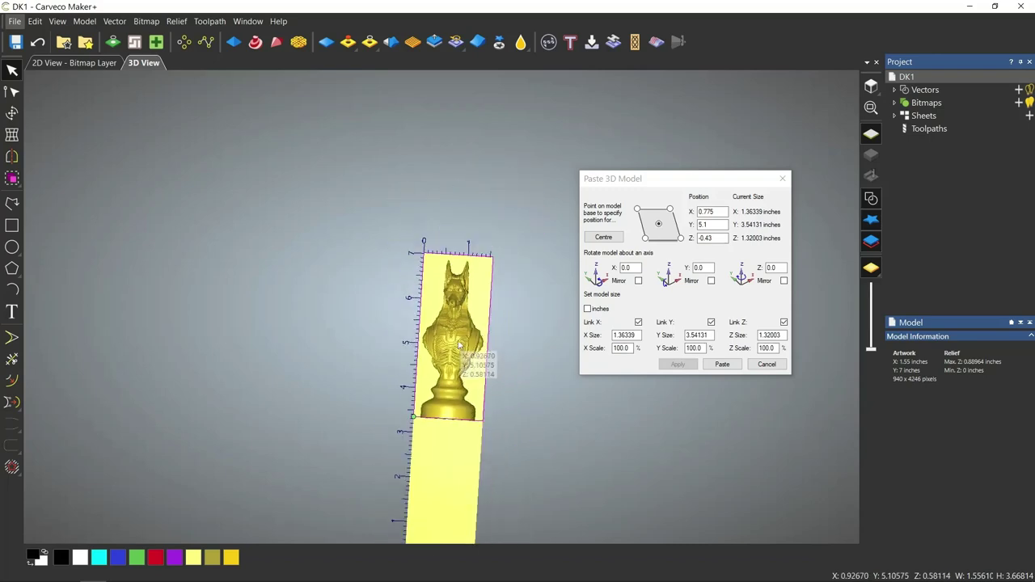
scroll(460, 347, "up", 2)
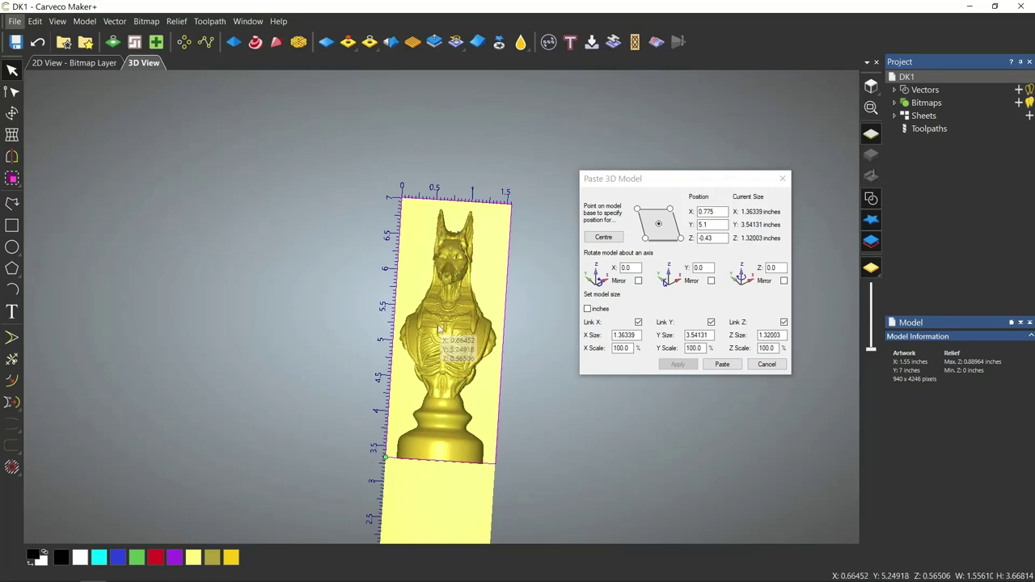
scroll(439, 327, "up", 3)
scroll(439, 328, "down", 3)
Reset the relief and paste the knight rotated 90° about Y as a side profile
left_click_drag(437, 356, 445, 324)
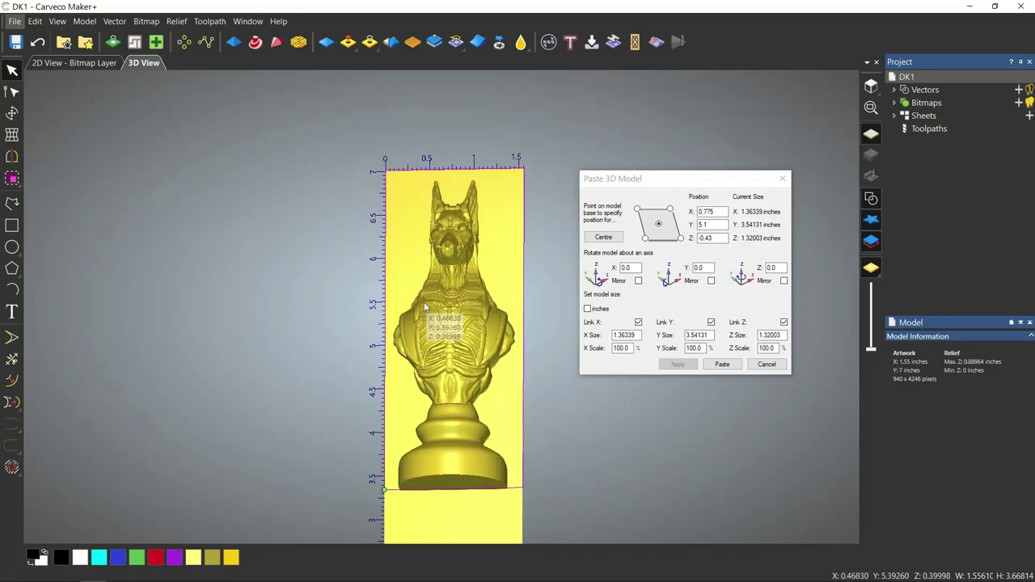
left_click(327, 44)
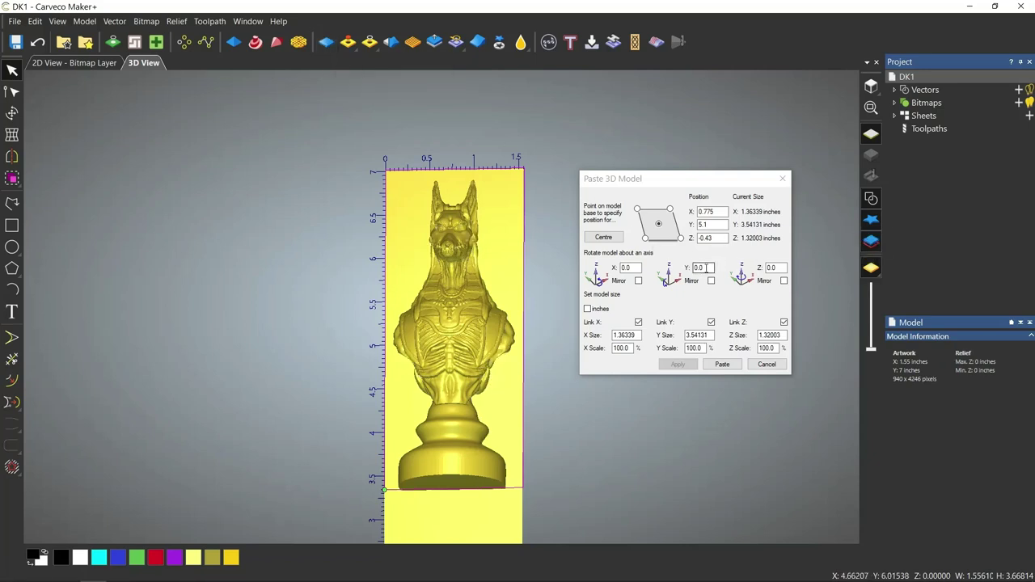
double_click(706, 269)
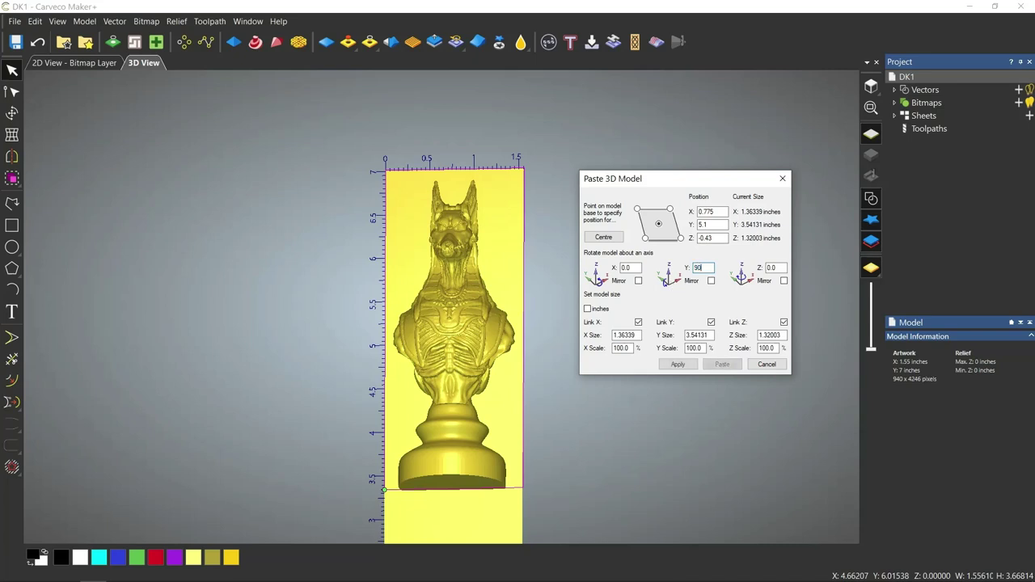
left_click(685, 365)
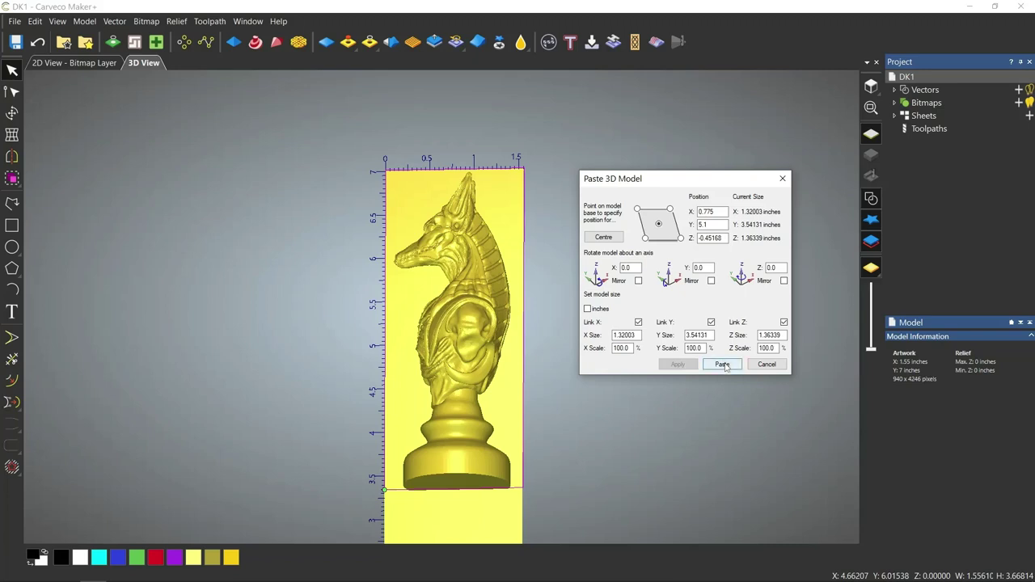
left_click(723, 365)
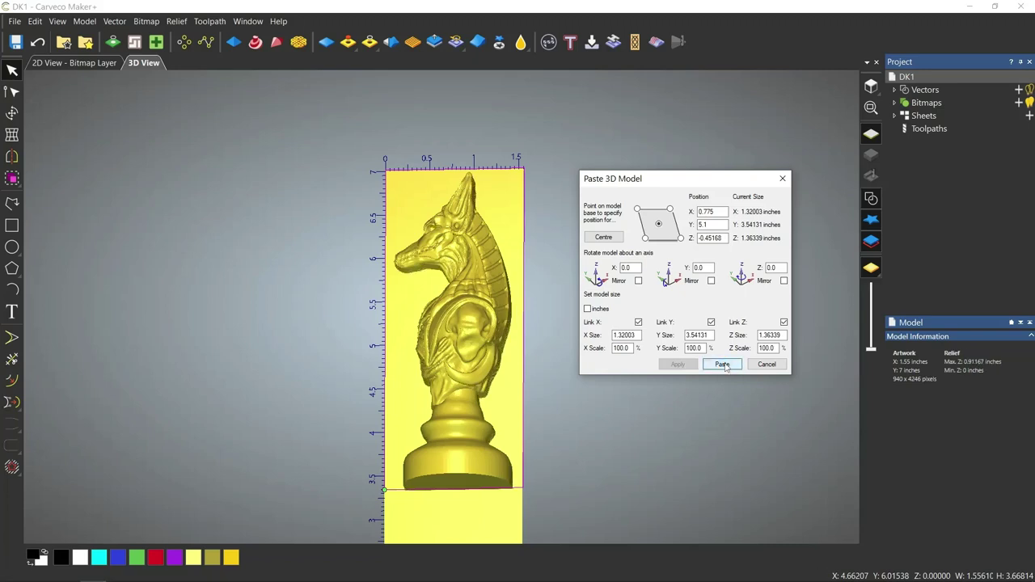
Save the model as DK2.art, replacing the existing file
left_click(15, 21)
left_click(31, 108)
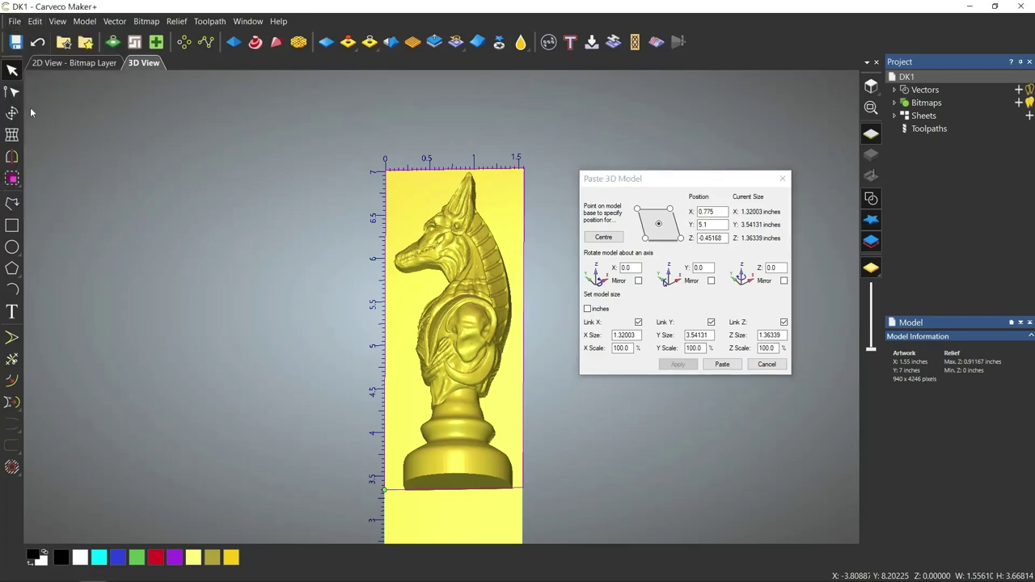
left_click(436, 372)
key("BackSpace")
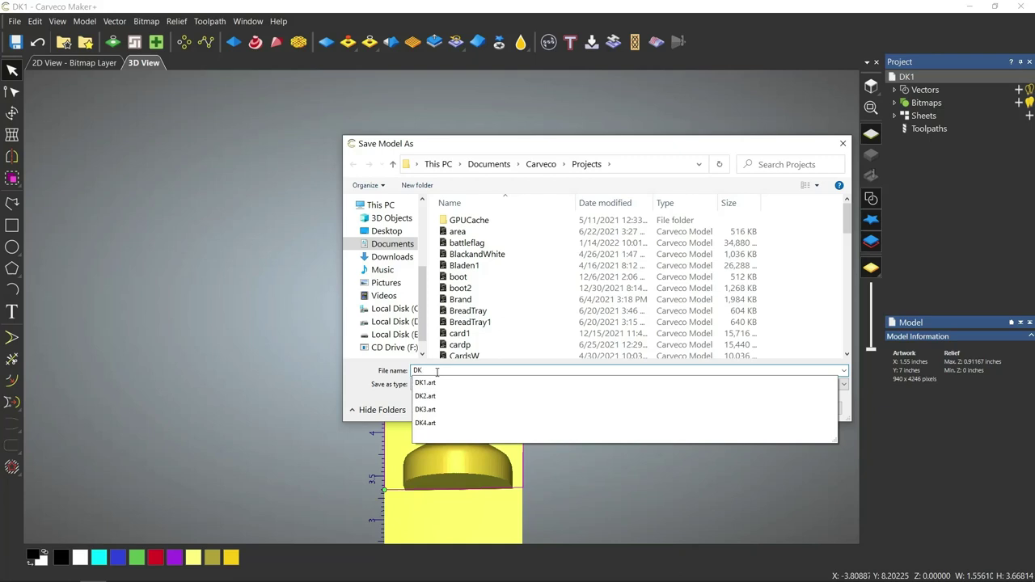
type("2")
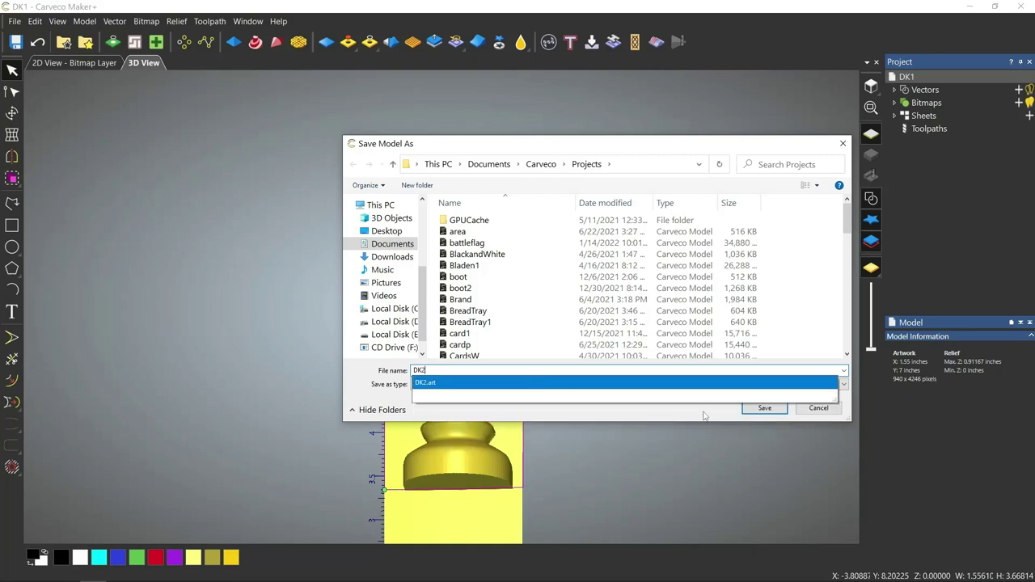
left_click(746, 414)
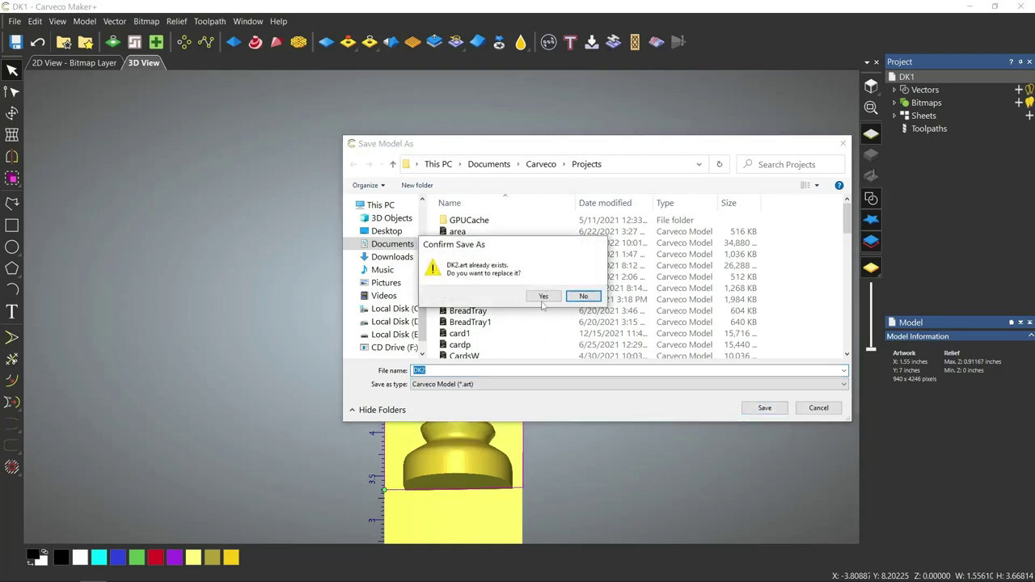
left_click(544, 297)
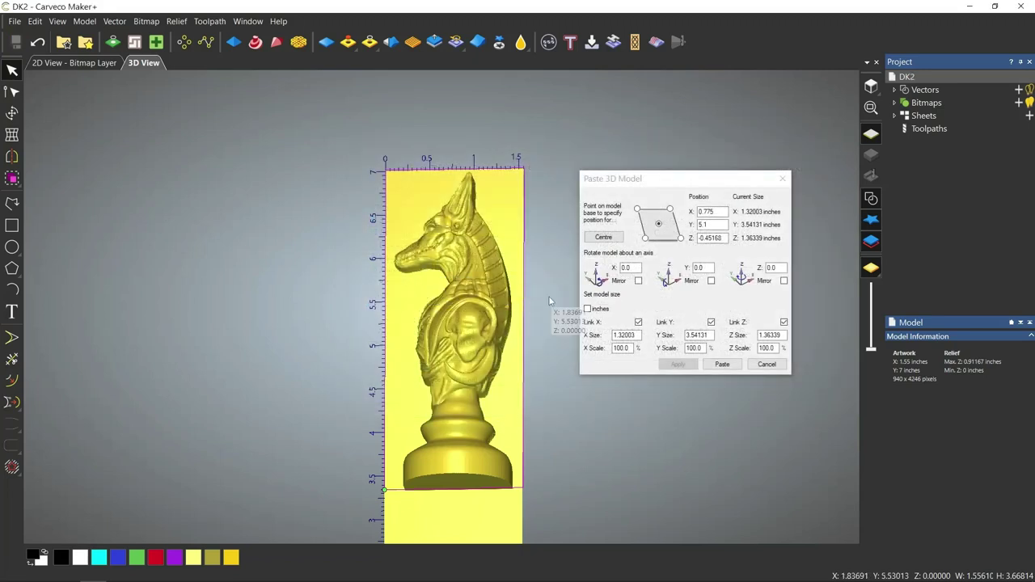
Reset the relief and paste the knight rotated a further 90° about Y to its back view
left_click(328, 44)
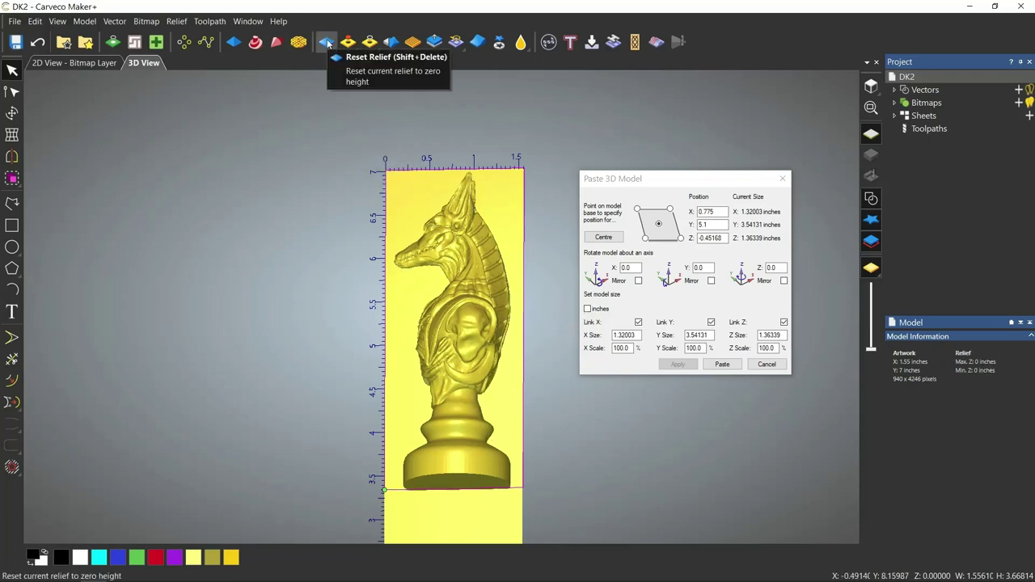
double_click(704, 267)
type("90")
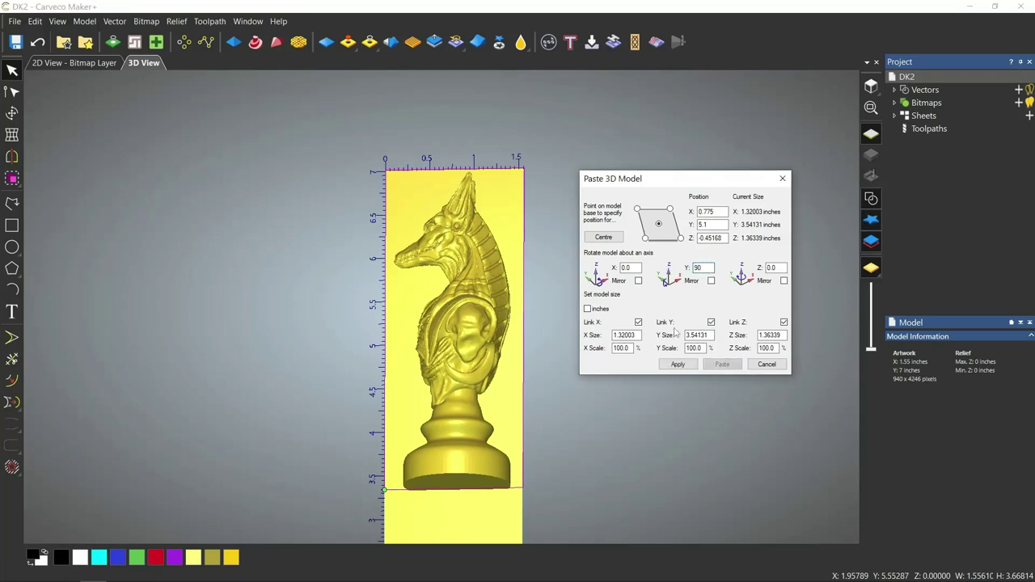
left_click(680, 365)
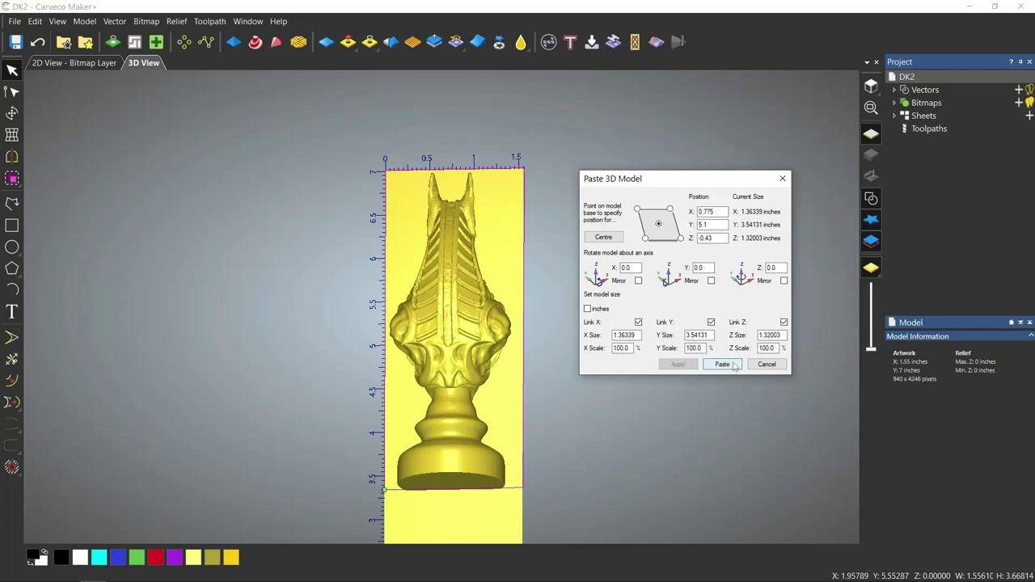
left_click(733, 365)
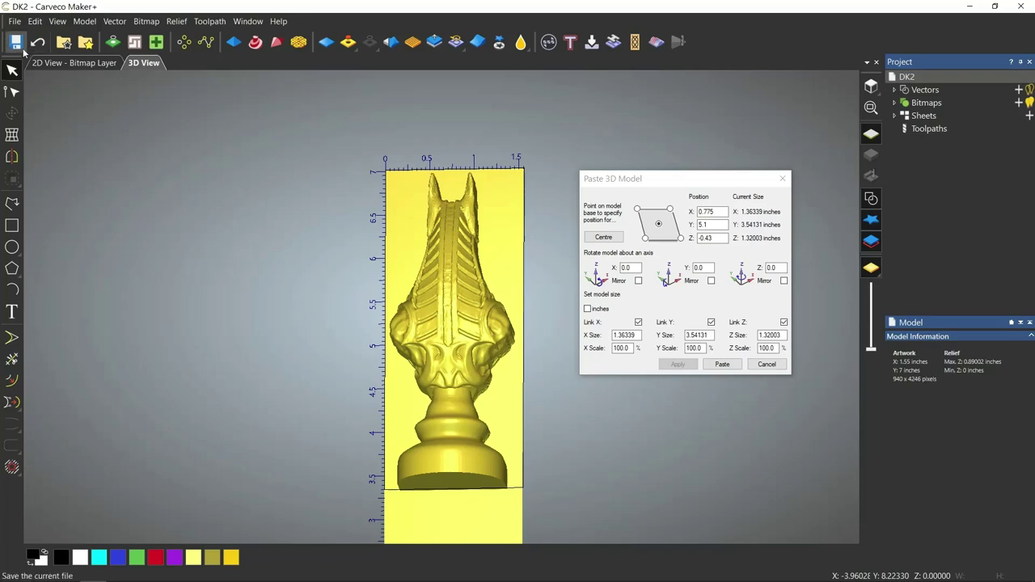
Save the model as DK3.art, replacing the existing file
left_click(15, 21)
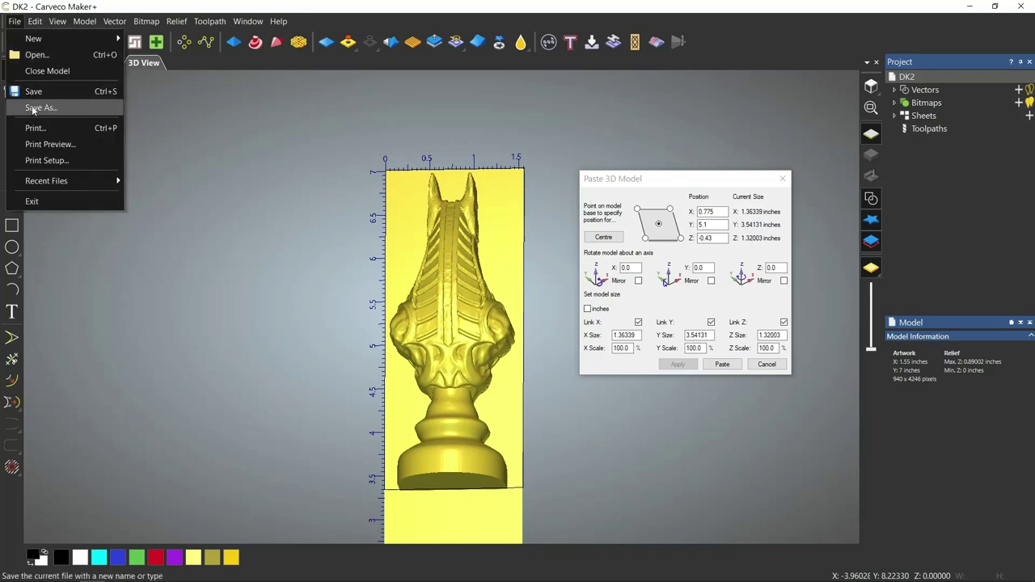
left_click(39, 108)
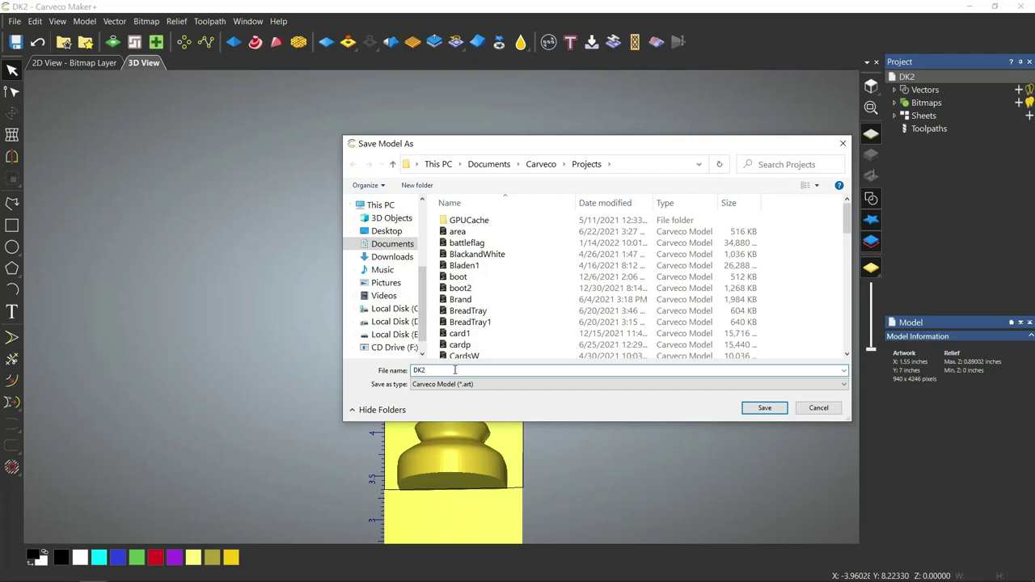
key("BackSpace")
type("3")
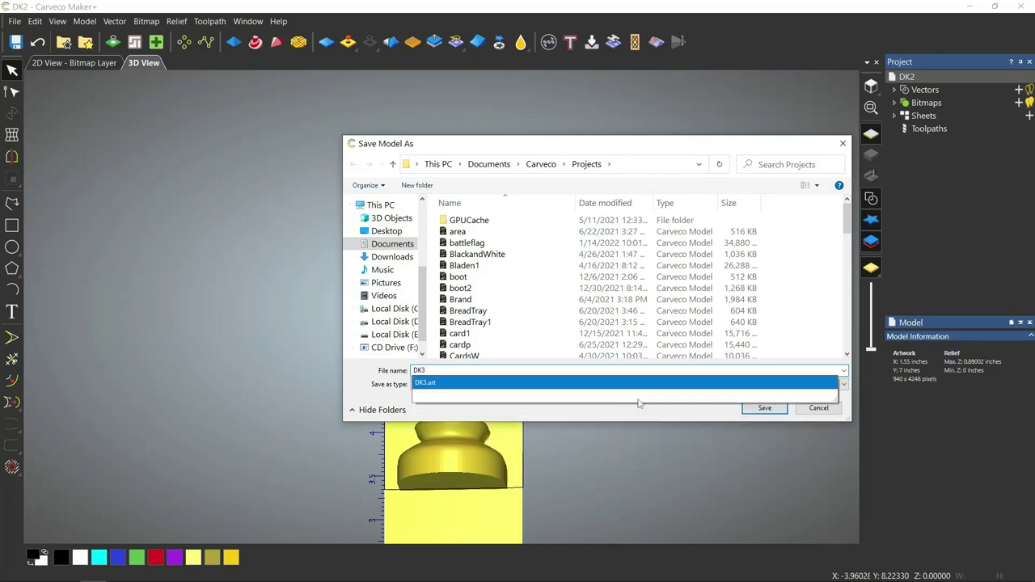
left_click(764, 409)
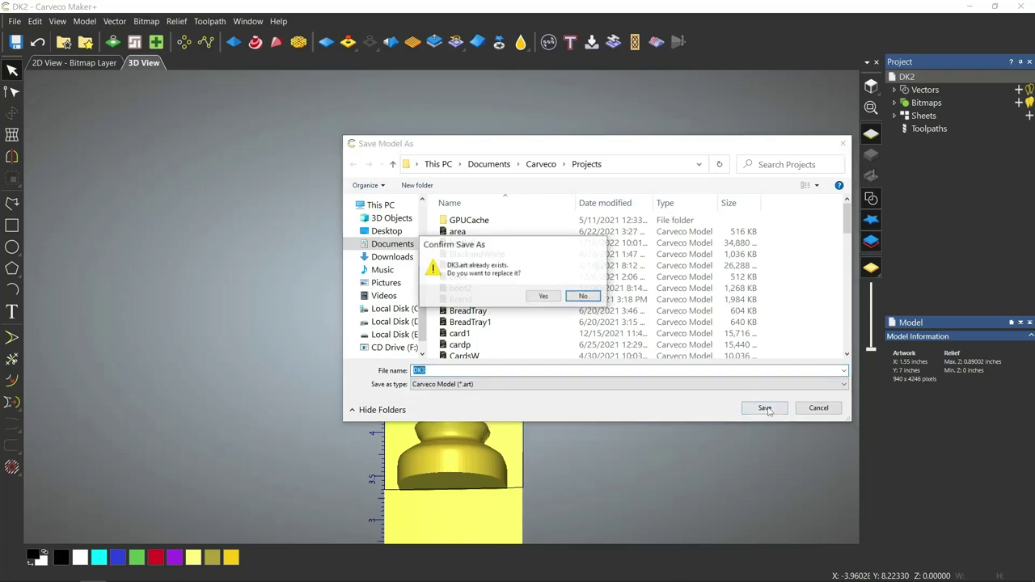
left_click(538, 295)
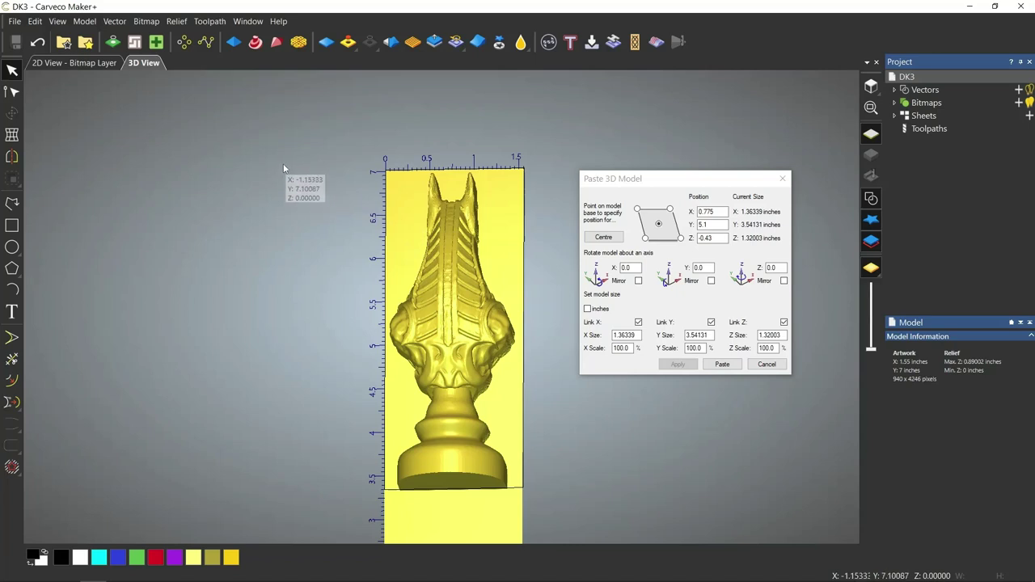
Paste the knight rotated another 90° about Y, showing its right-facing profile
double_click(706, 268)
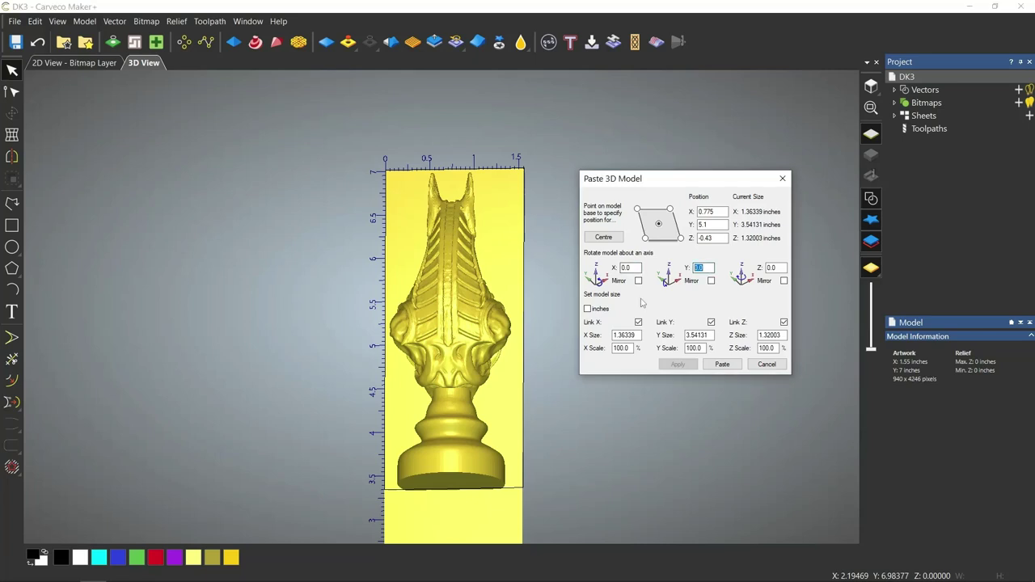
type("90")
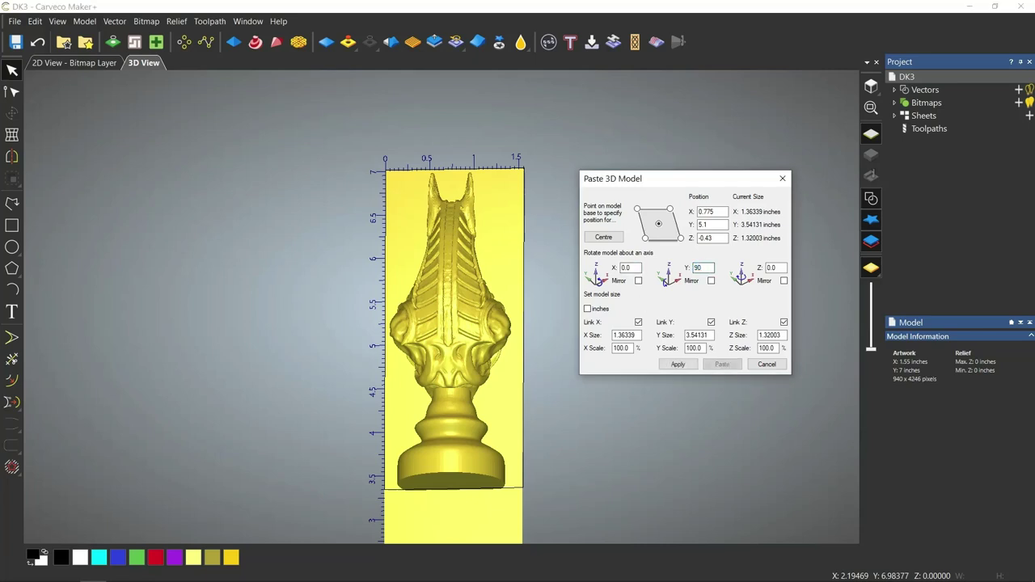
left_click(674, 365)
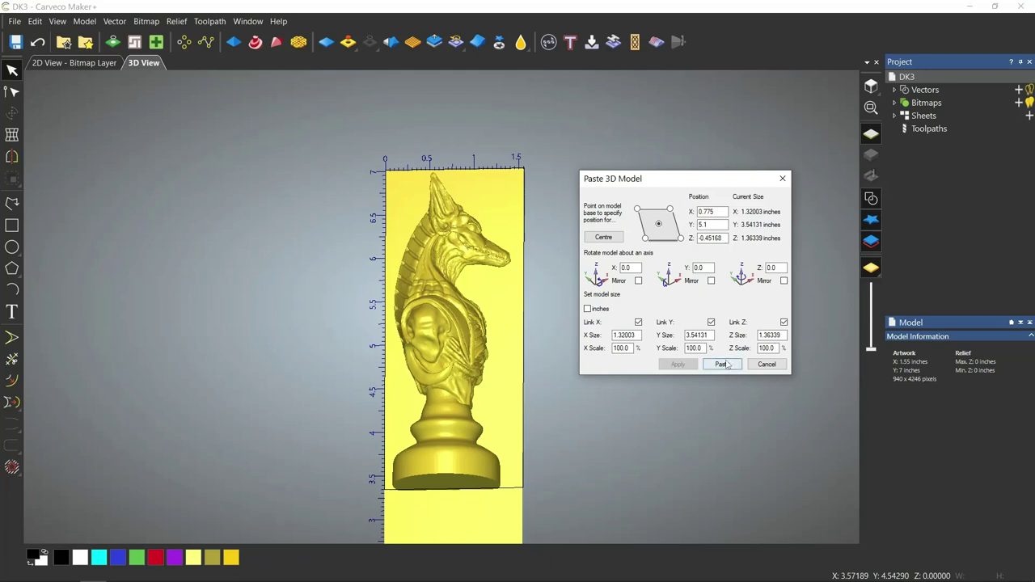
left_click(722, 365)
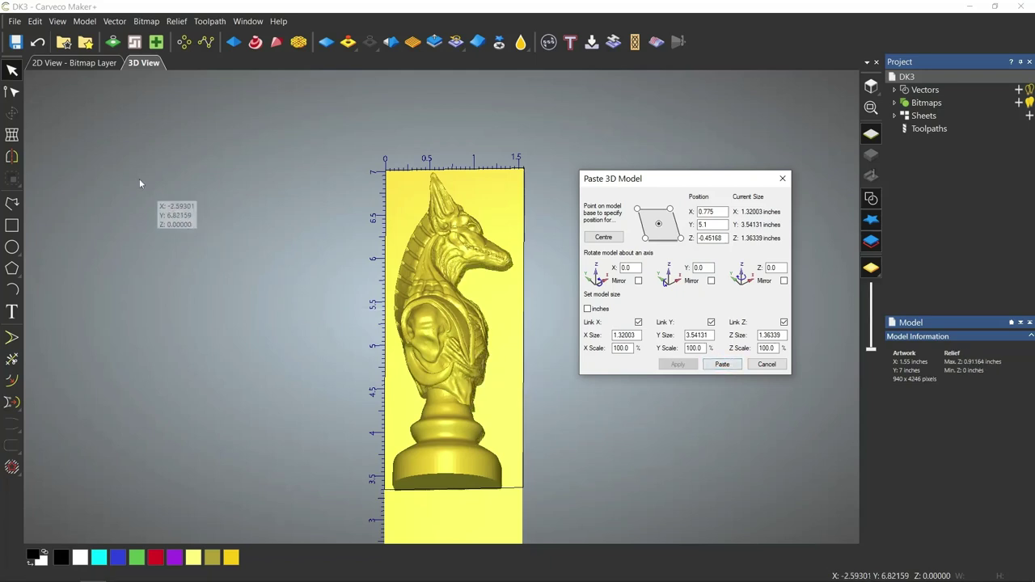
left_click(16, 22)
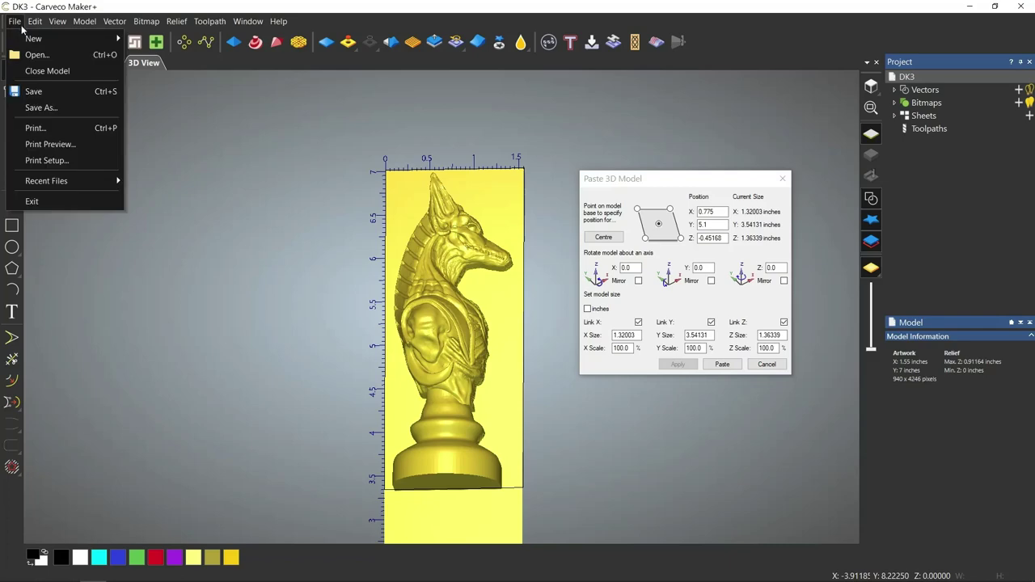
left_click(38, 108)
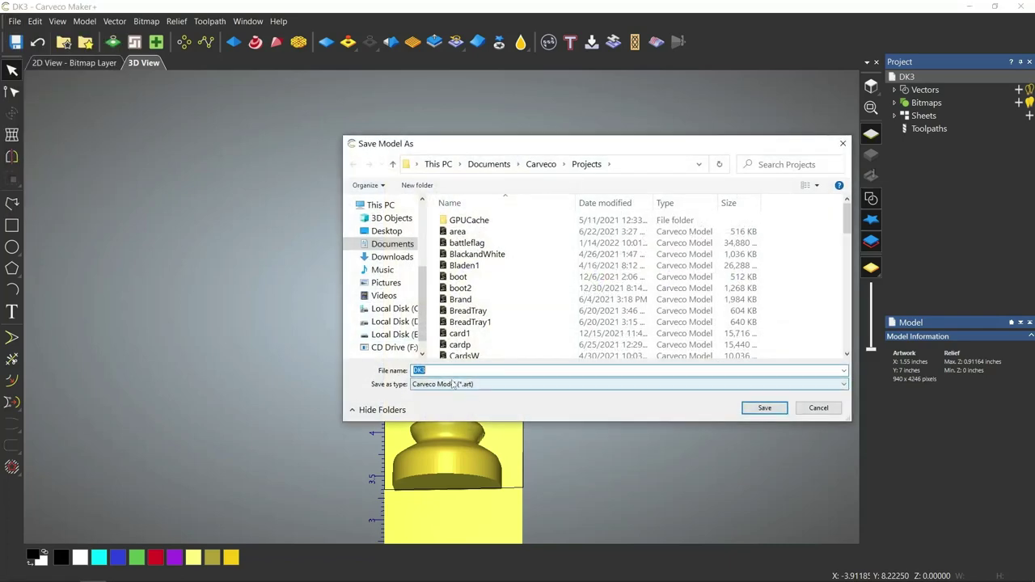
Rename the file to DK4 and save, replacing the existing DK4.art
left_click(439, 370)
key("BackSpace")
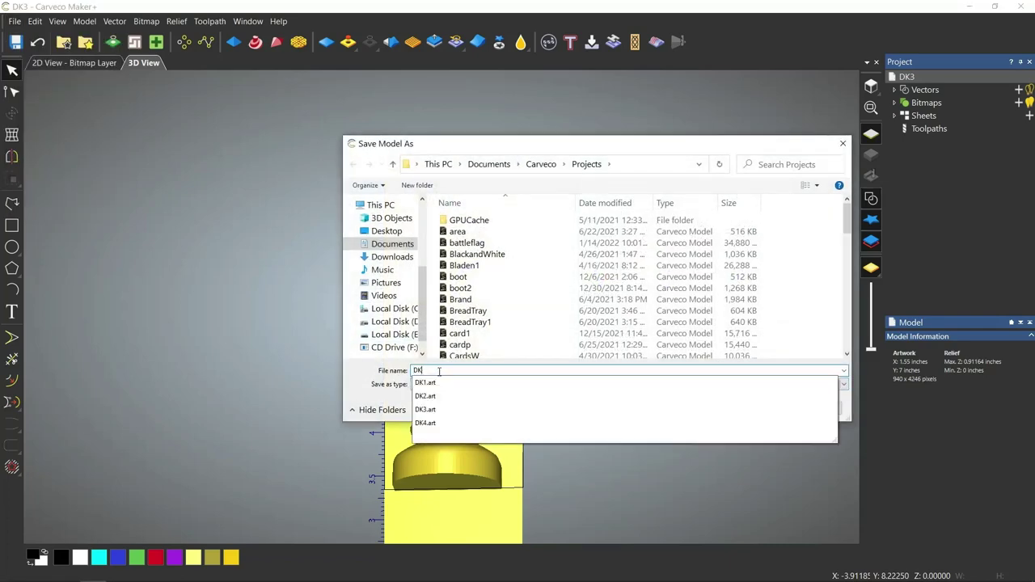
type("4")
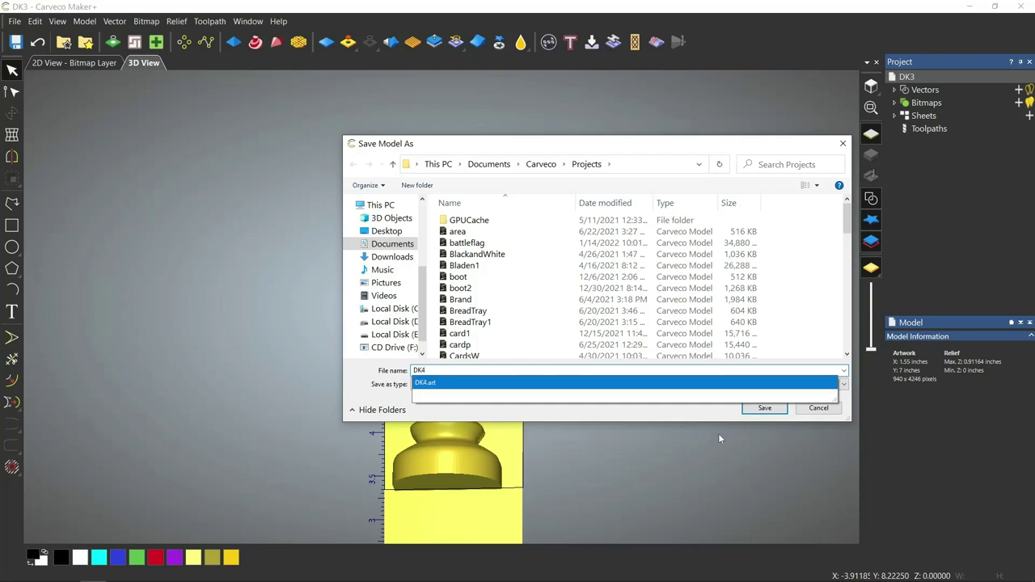
left_click(755, 410)
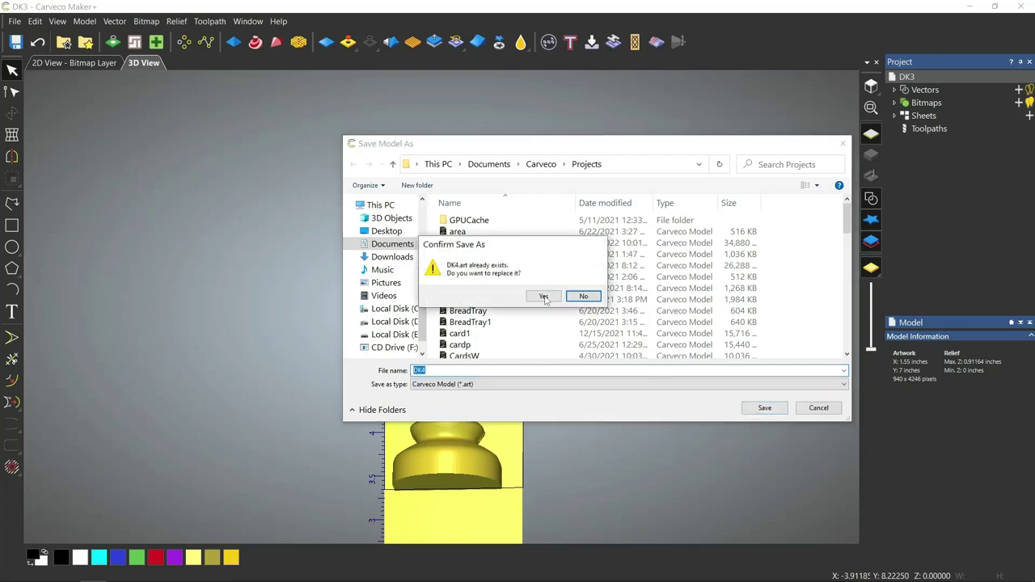
left_click(543, 296)
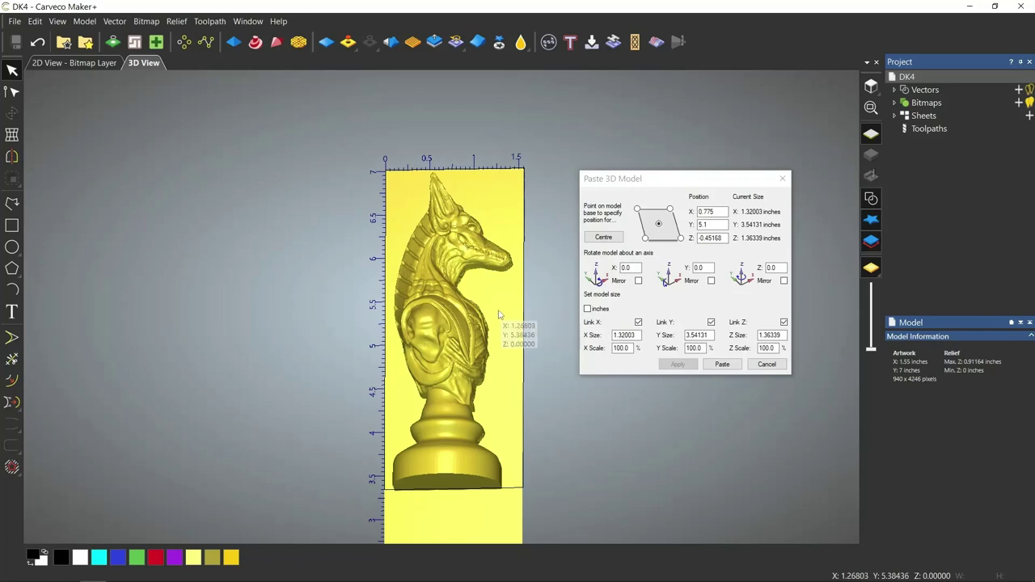
Zoom and tilt the 3D view to inspect the depth of the DK4 knight relief
scroll(523, 308, "up", 1)
scroll(457, 296, "up", 3)
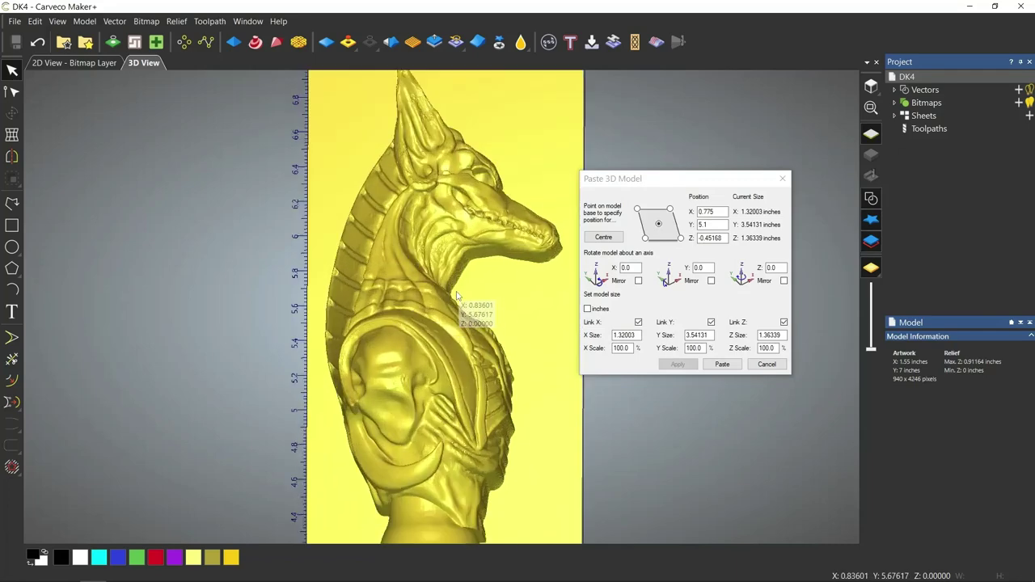
scroll(510, 322, "down", 5)
left_click_drag(497, 325, 434, 324)
scroll(446, 358, "up", 3)
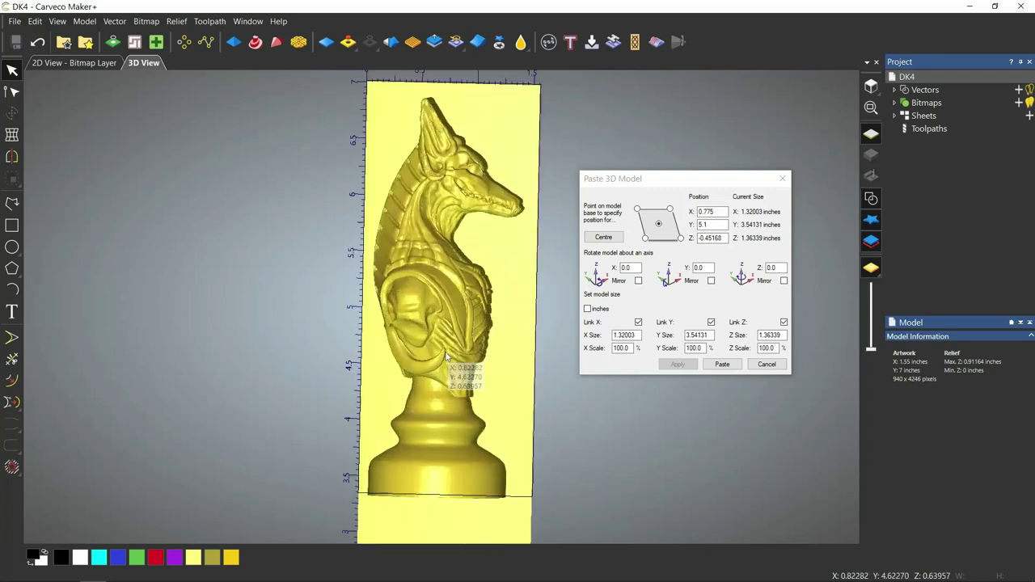
scroll(446, 358, "down", 3)
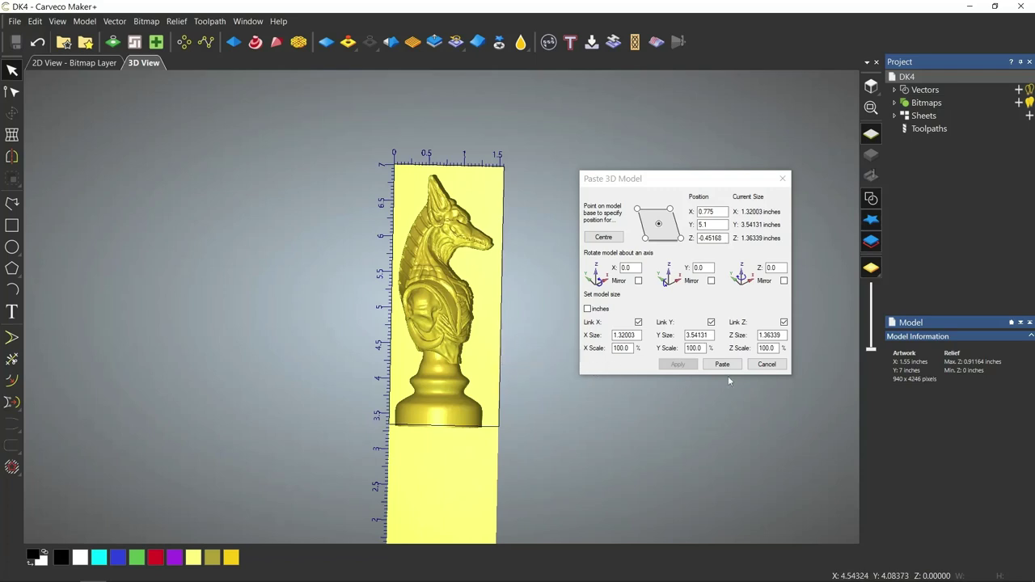
left_click(17, 22)
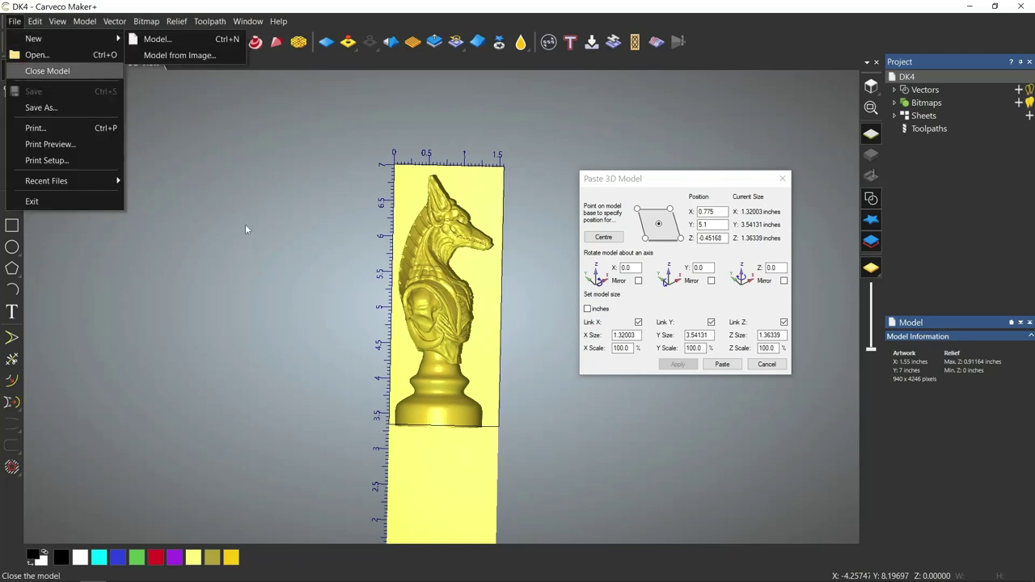
Open the DK1 model from the Projects folder
left_click(53, 54)
left_click(469, 322)
scroll(472, 329, "down", 5)
left_click(457, 285)
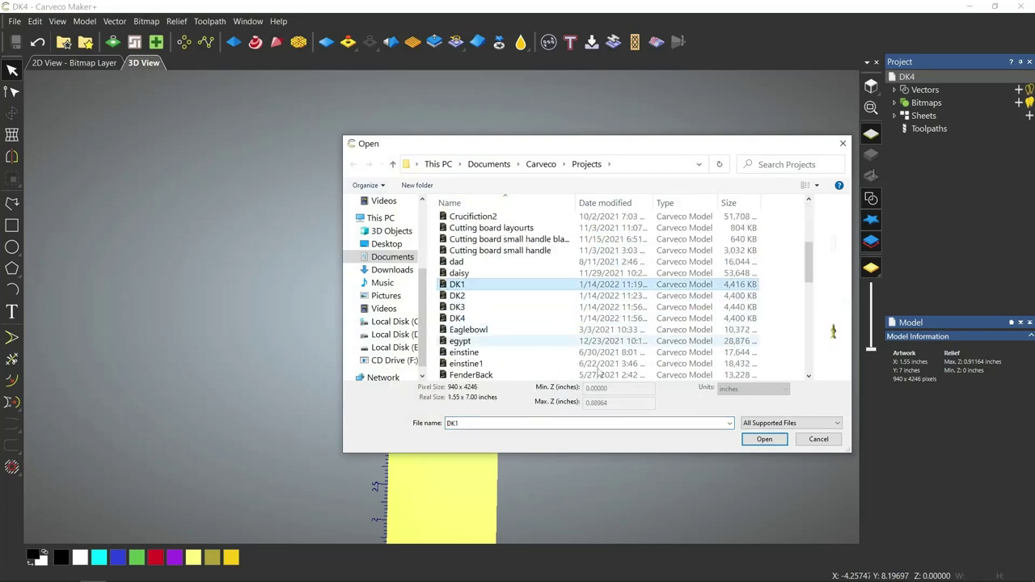
left_click(777, 442)
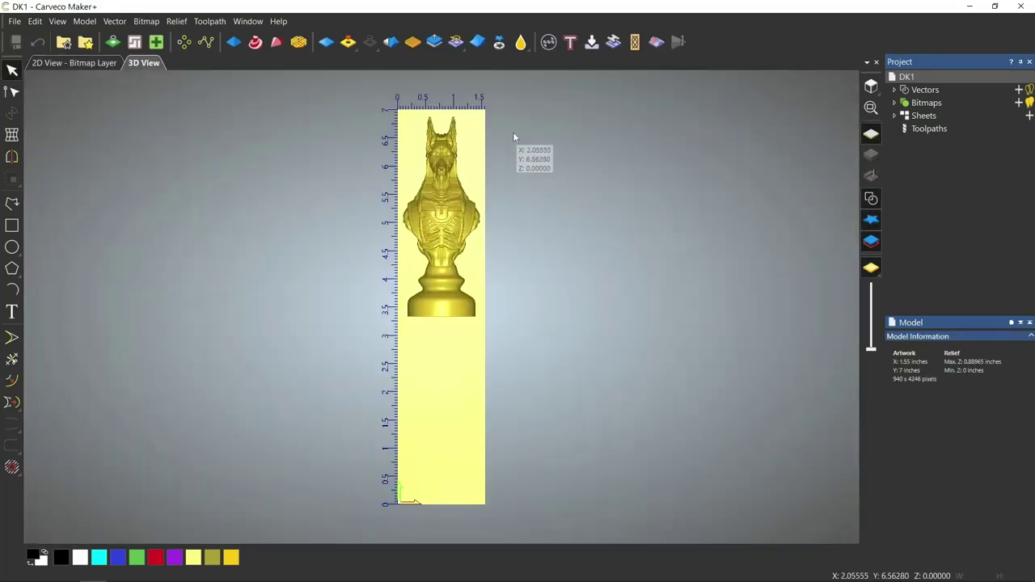
Paste the copied boundary onto the DK1 relief with Paste Preserving Layers
scroll(512, 129, "down", 3)
scroll(464, 254, "up", 2)
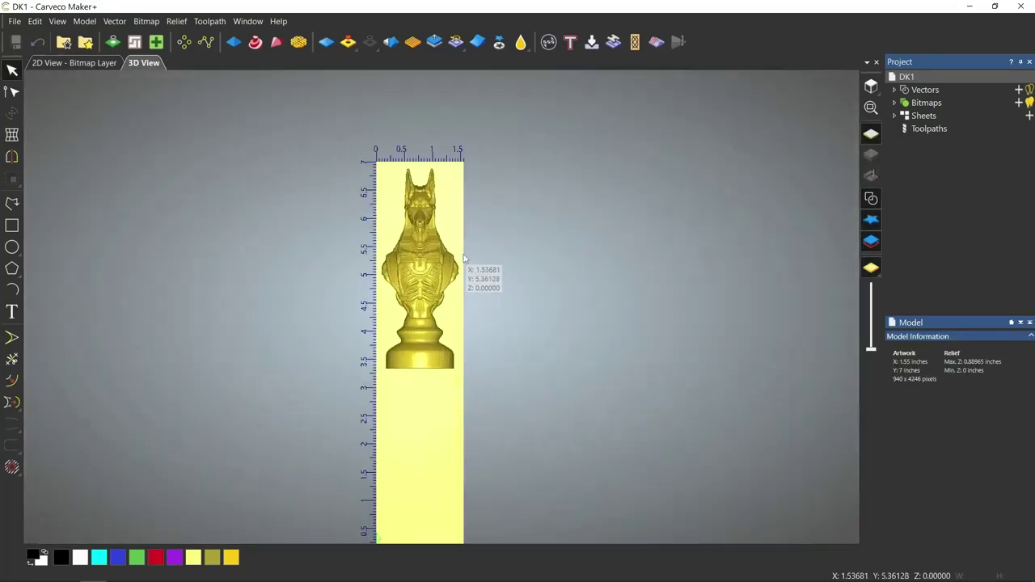
scroll(450, 177, "up", 2)
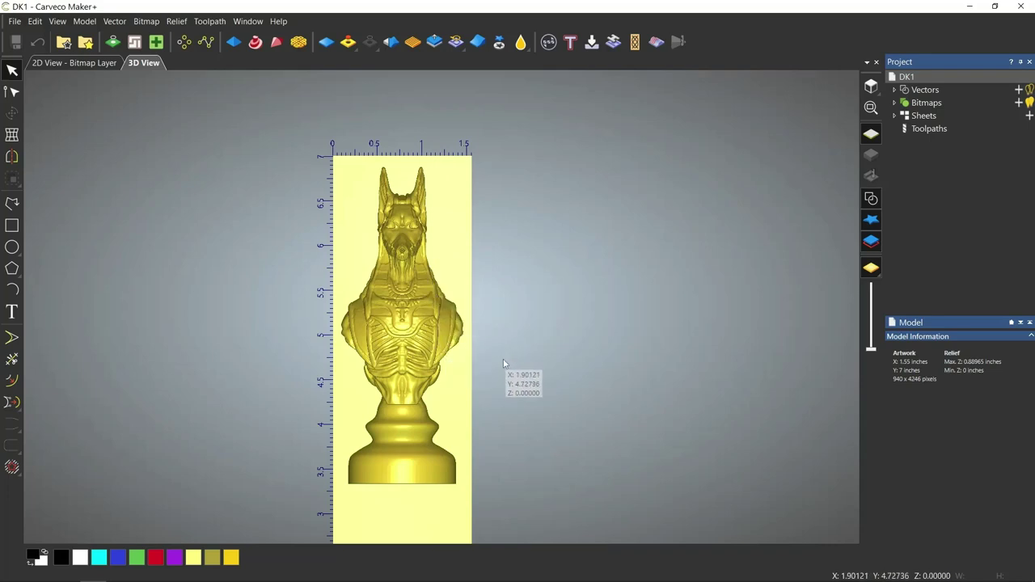
scroll(503, 365, "down", 1)
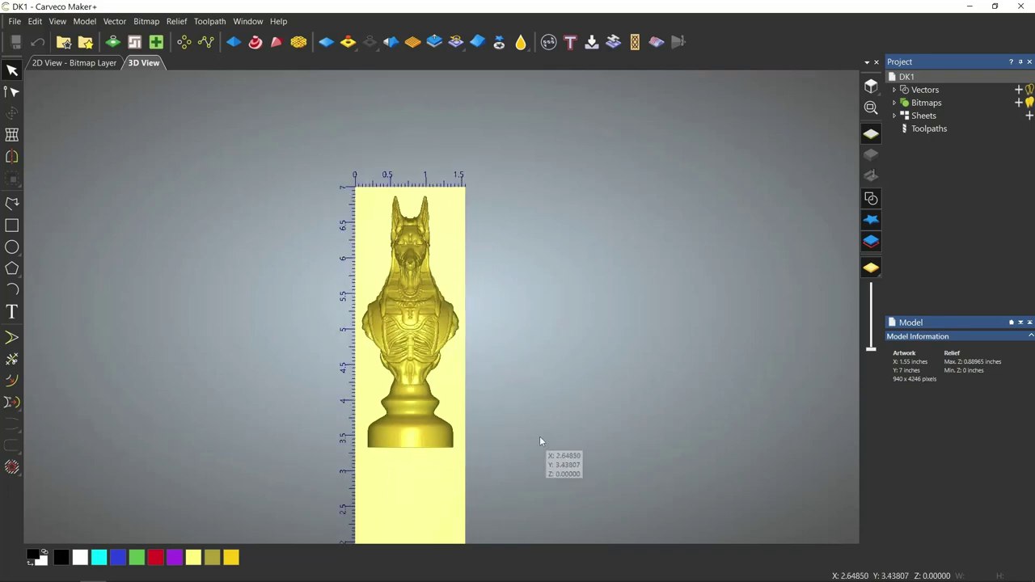
scroll(485, 431, "up", 2)
right_click(402, 352)
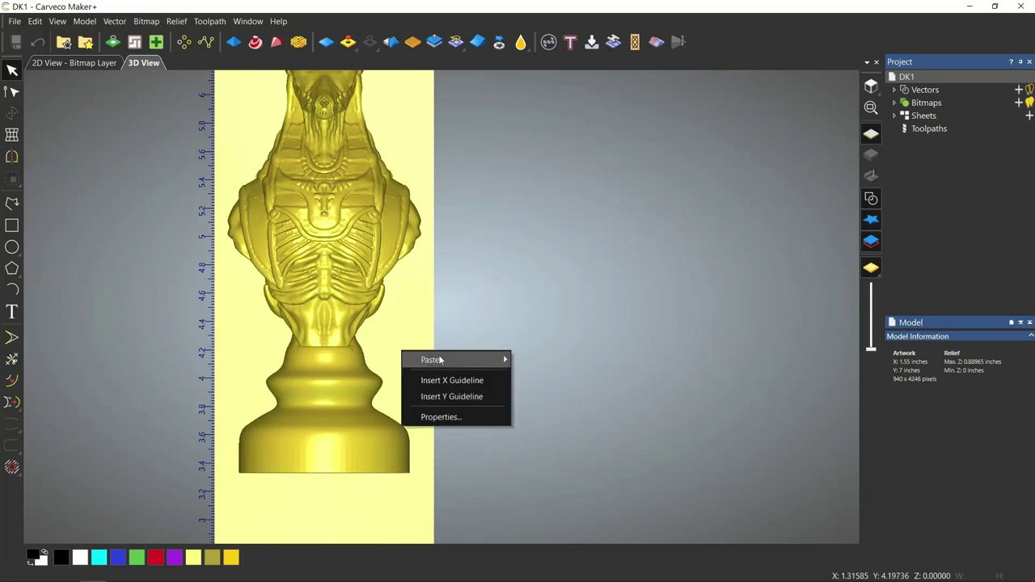
mouse_move(451, 356)
left_click(537, 361)
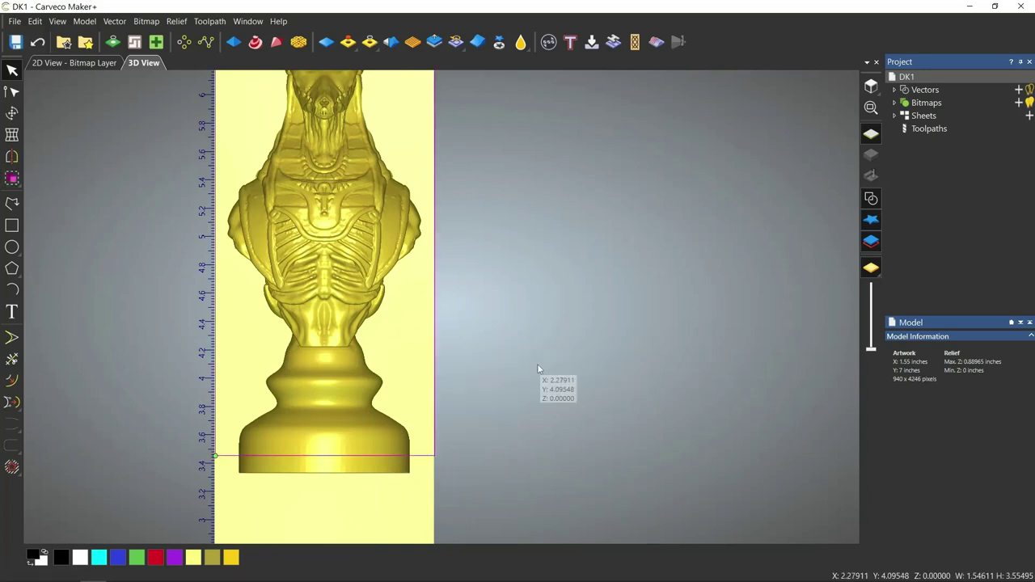
scroll(421, 361, "down", 3)
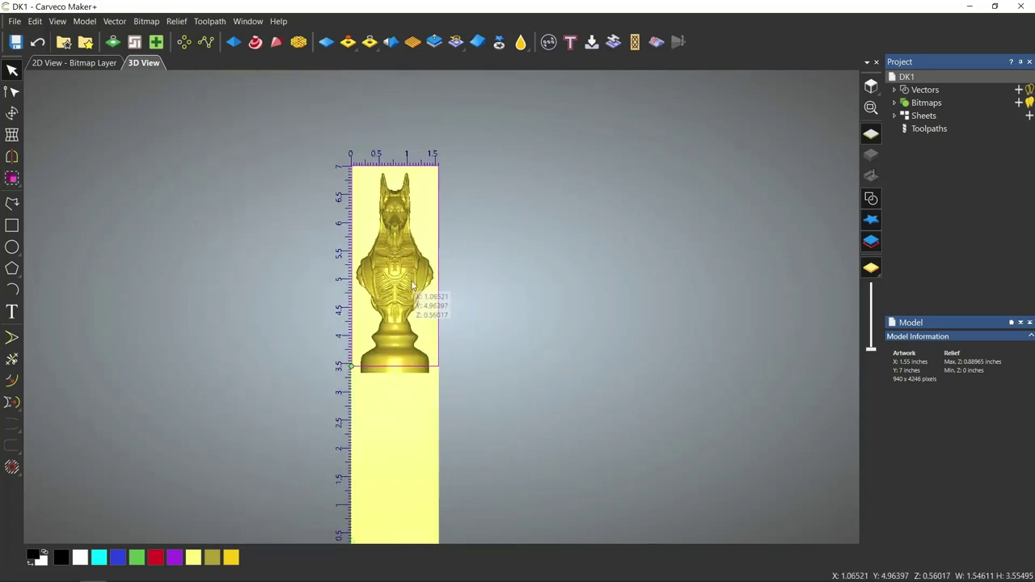
scroll(397, 306, "up", 2)
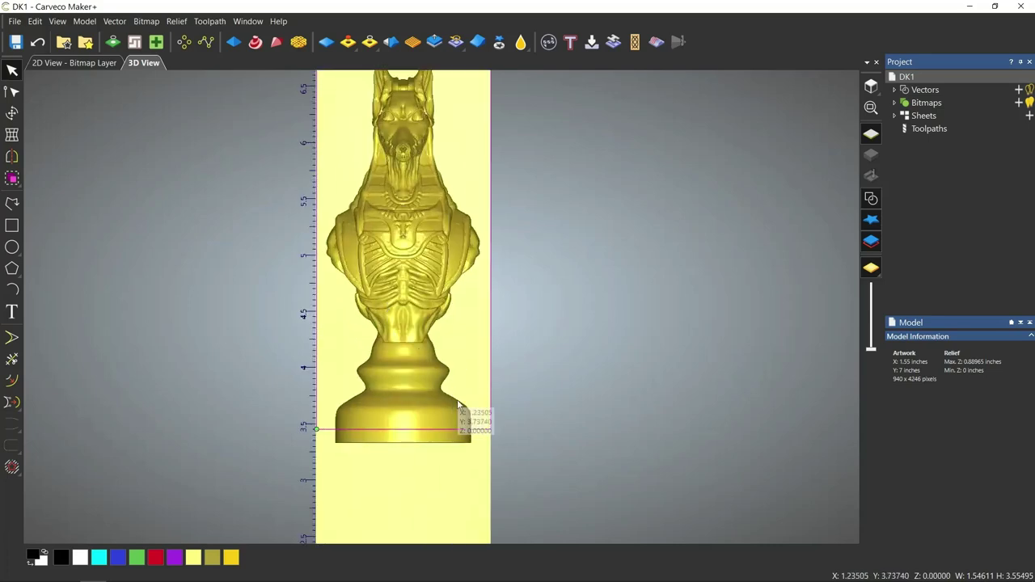
scroll(405, 443, "up", 1)
scroll(406, 443, "up", 2)
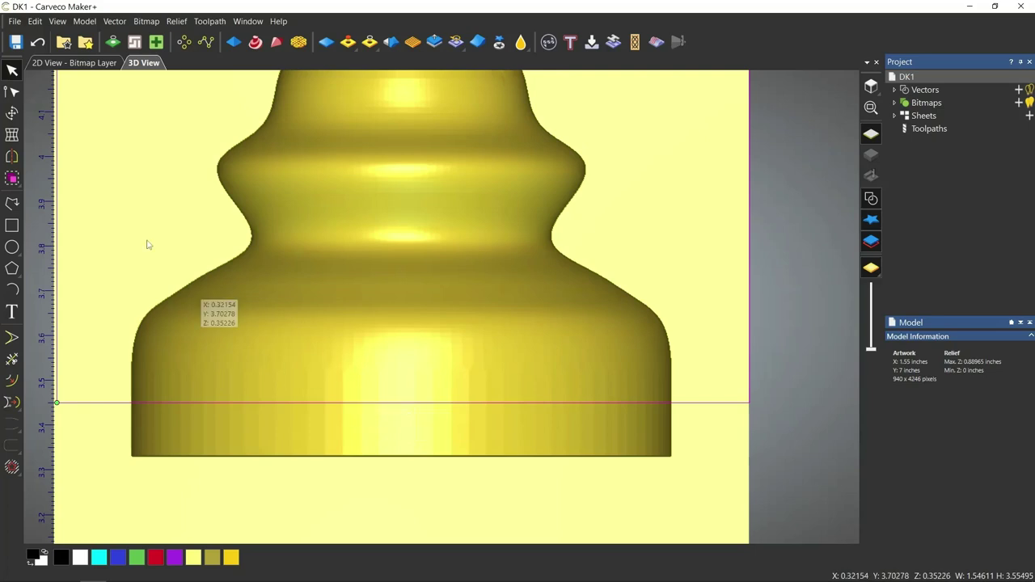
Stretch the boundary's bottom edge below the bust's base to about 3.655 inches tall, then select it
left_click(10, 114)
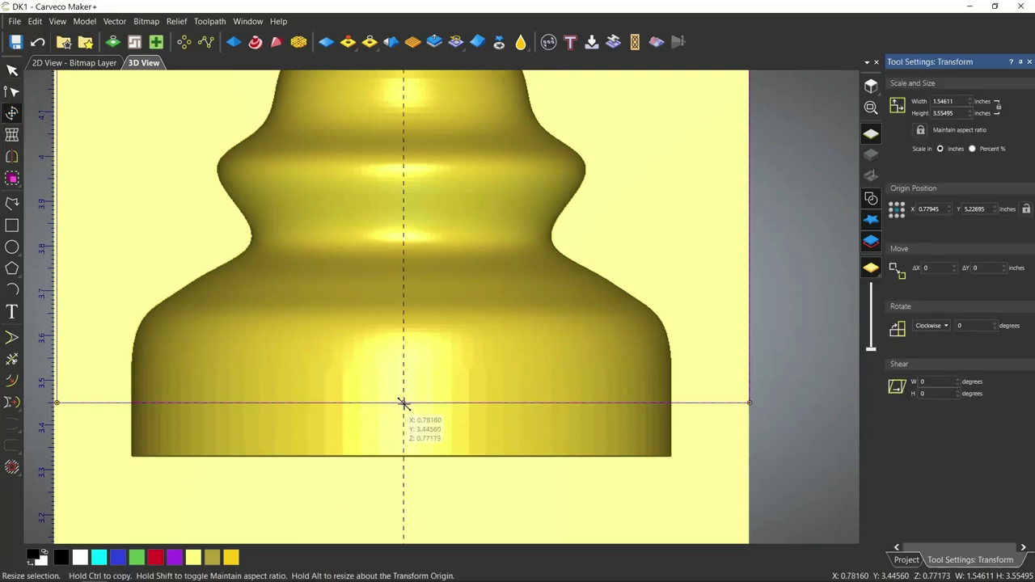
left_click_drag(404, 402, 401, 448)
scroll(401, 448, "down", 3)
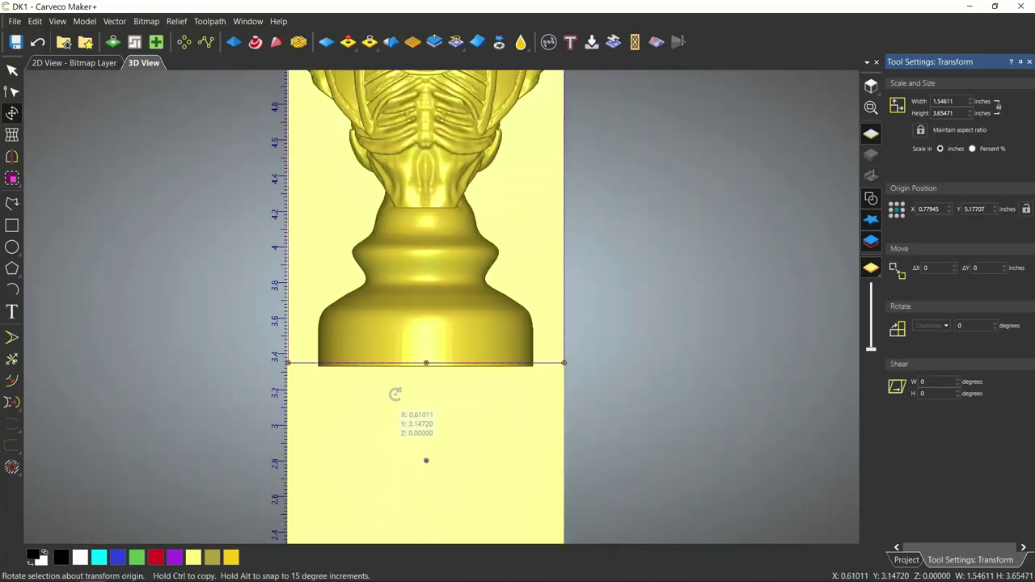
scroll(404, 324, "down", 4)
scroll(441, 230, "up", 3)
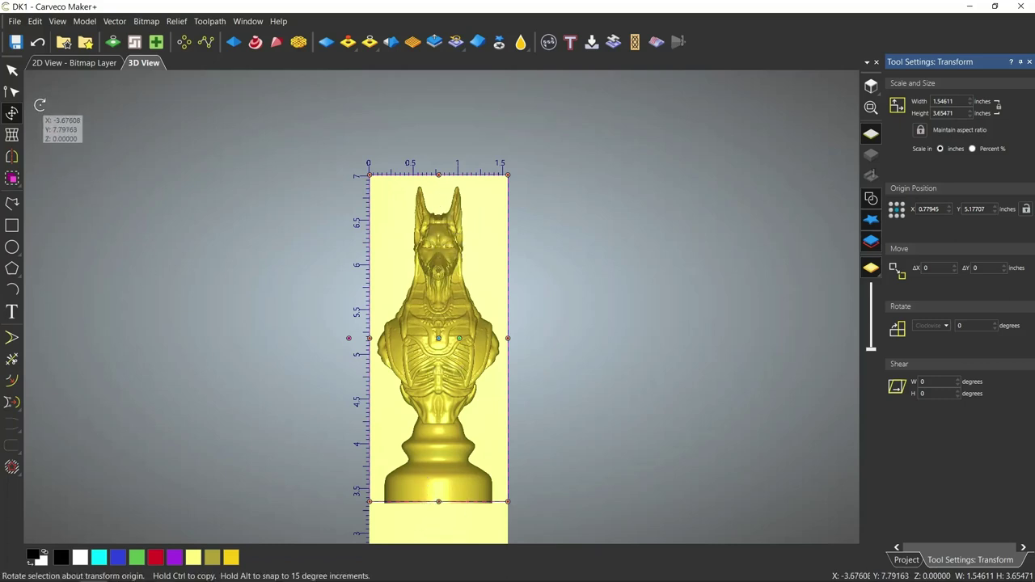
left_click(271, 291)
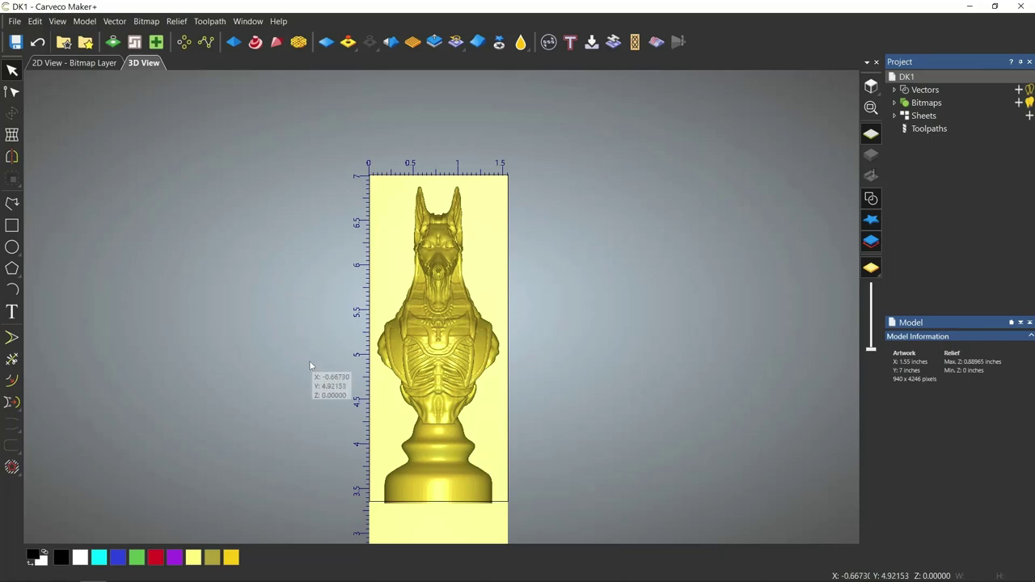
left_click(496, 497)
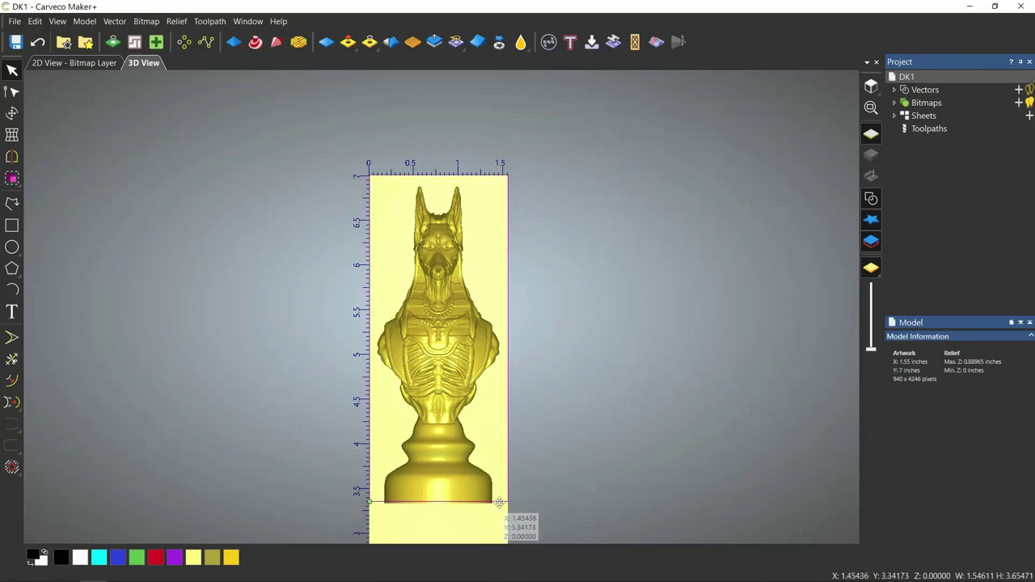
Start a new Machine Relief toolpath limited to the selected vector
left_click(918, 132)
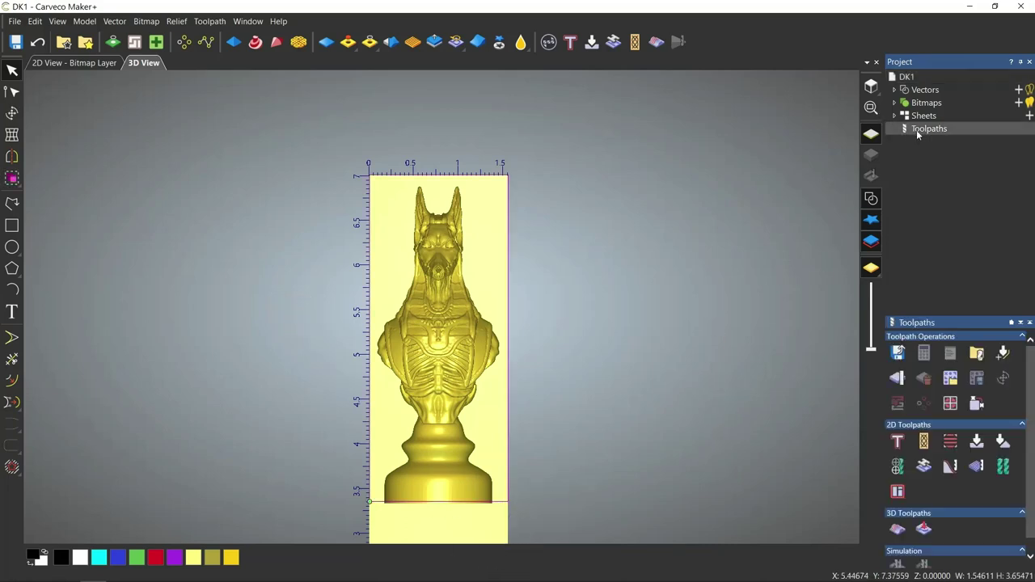
left_click(903, 534)
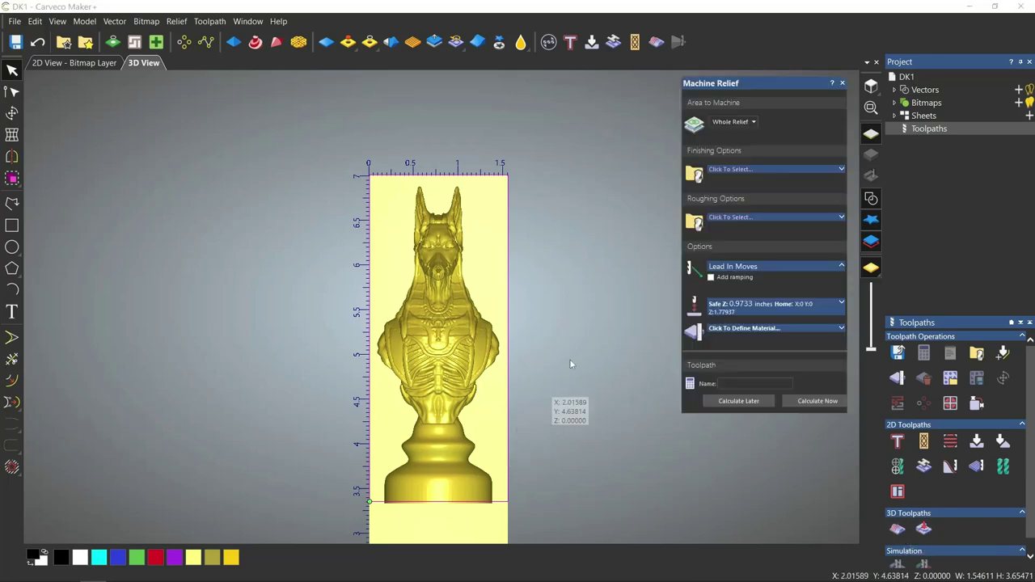
left_click(733, 121)
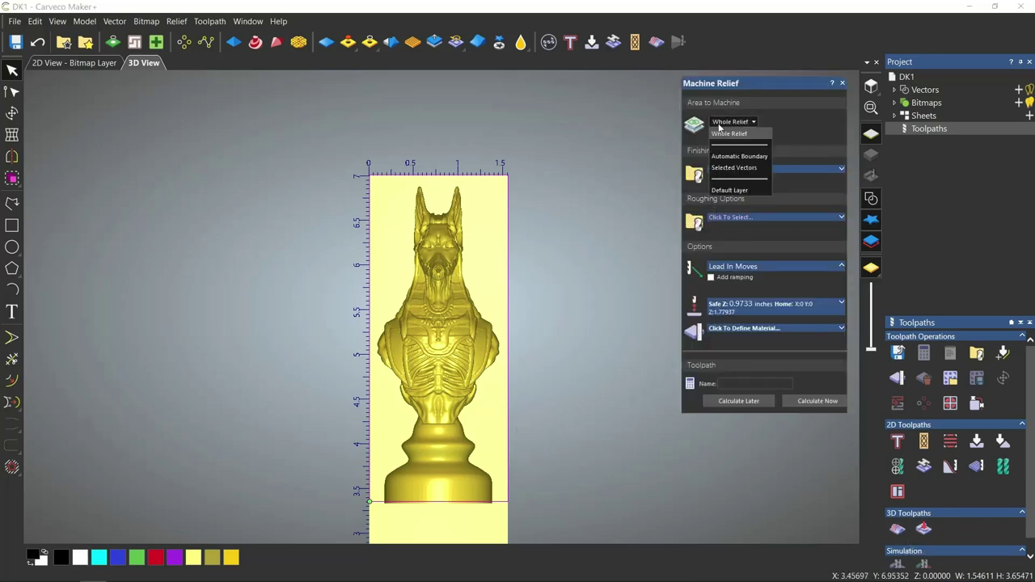
left_click(731, 167)
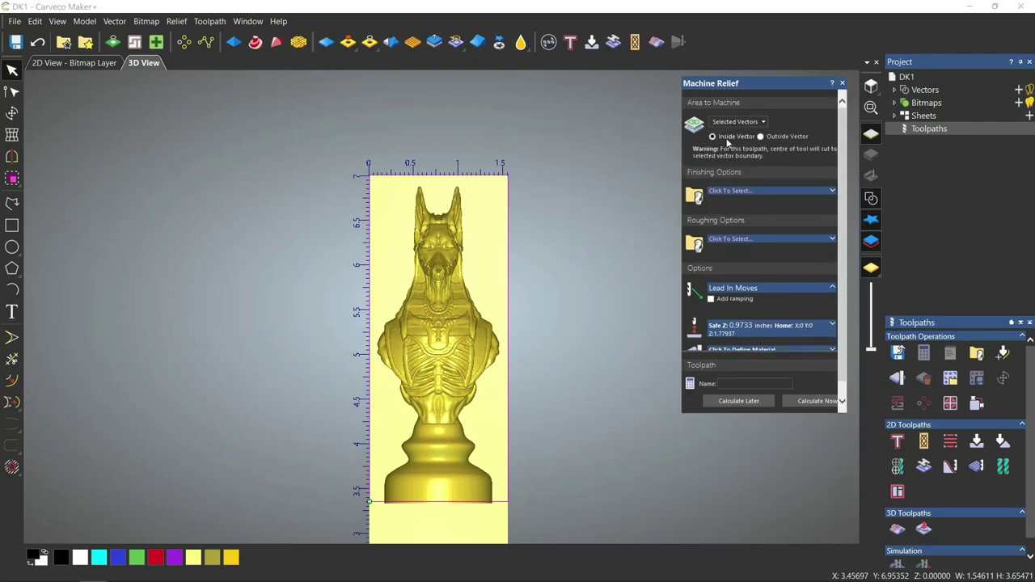
Choose #46200-1/8 Endmill Downcut for roughing and 1/16 Ball Nose for finishing
left_click(808, 239)
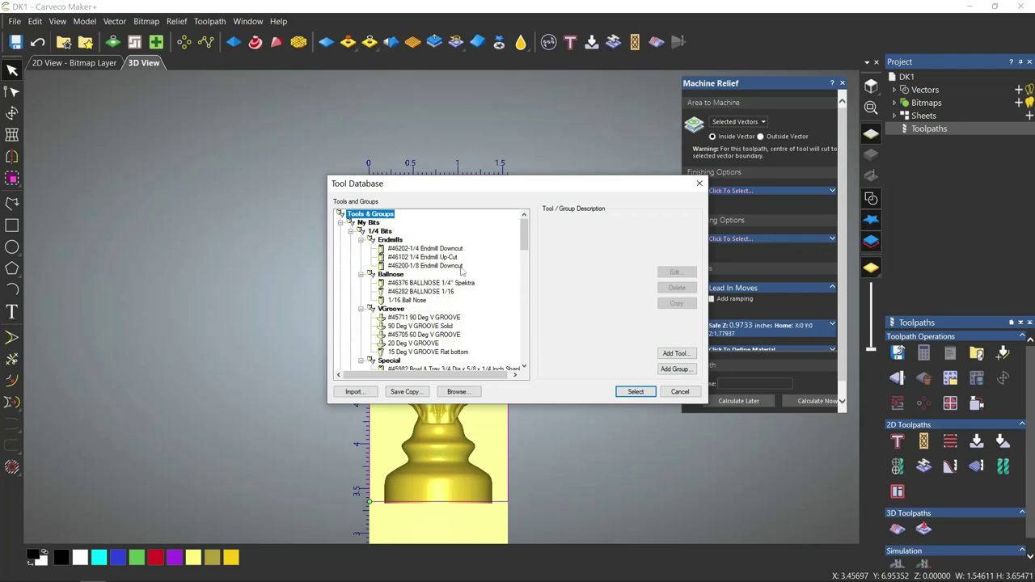
left_click(441, 266)
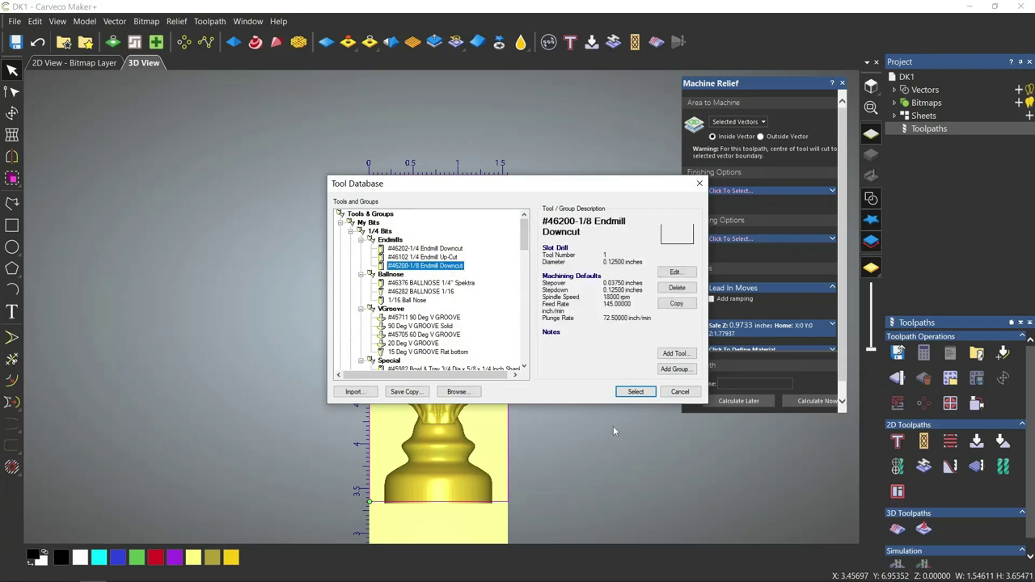
left_click(634, 392)
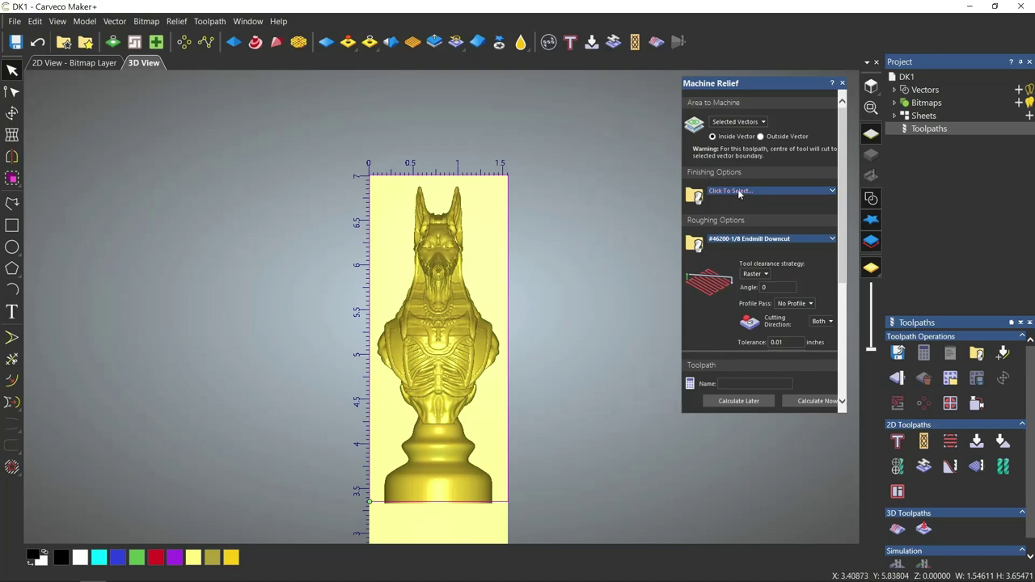
left_click(737, 190)
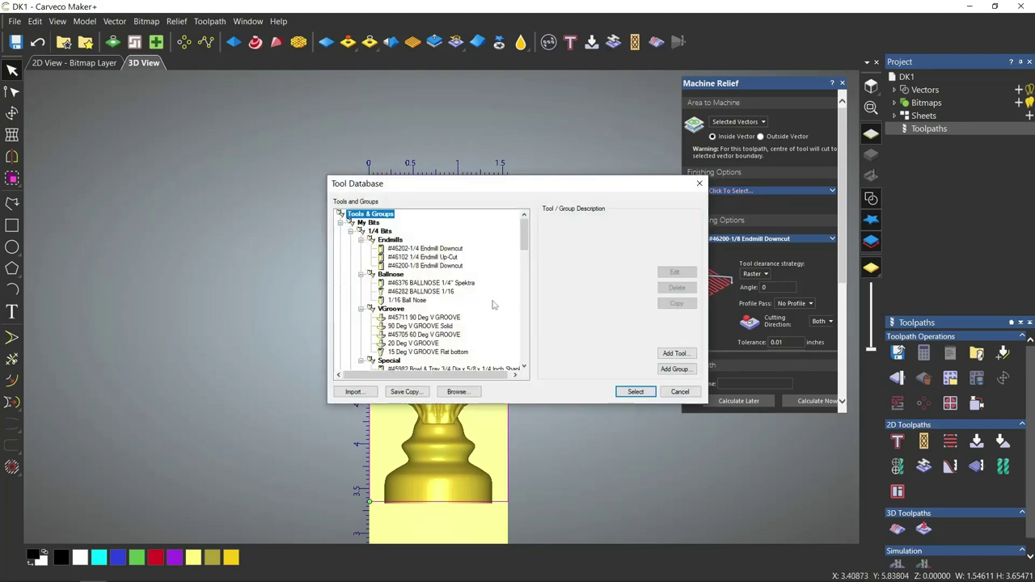
left_click(411, 301)
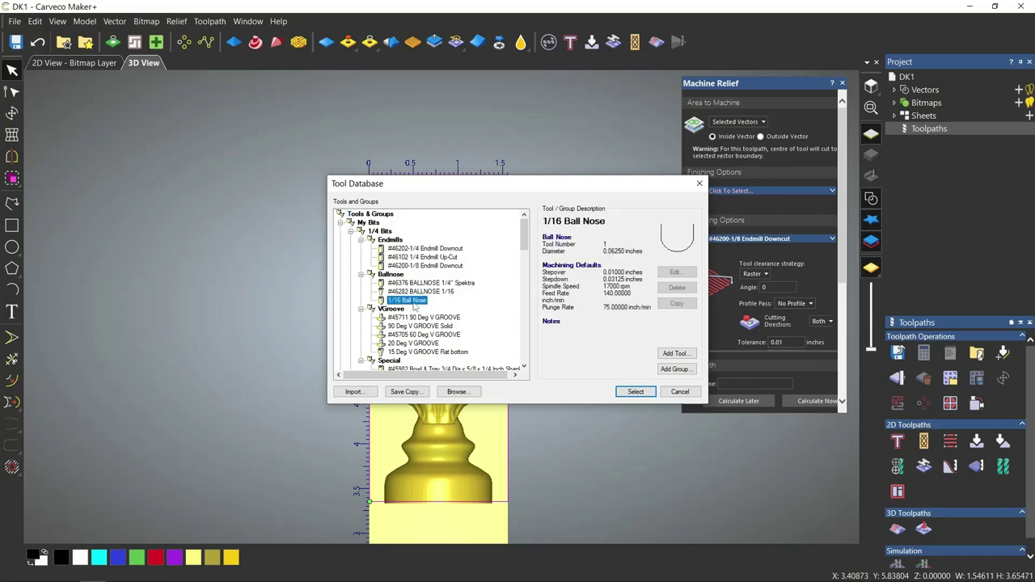
left_click(635, 391)
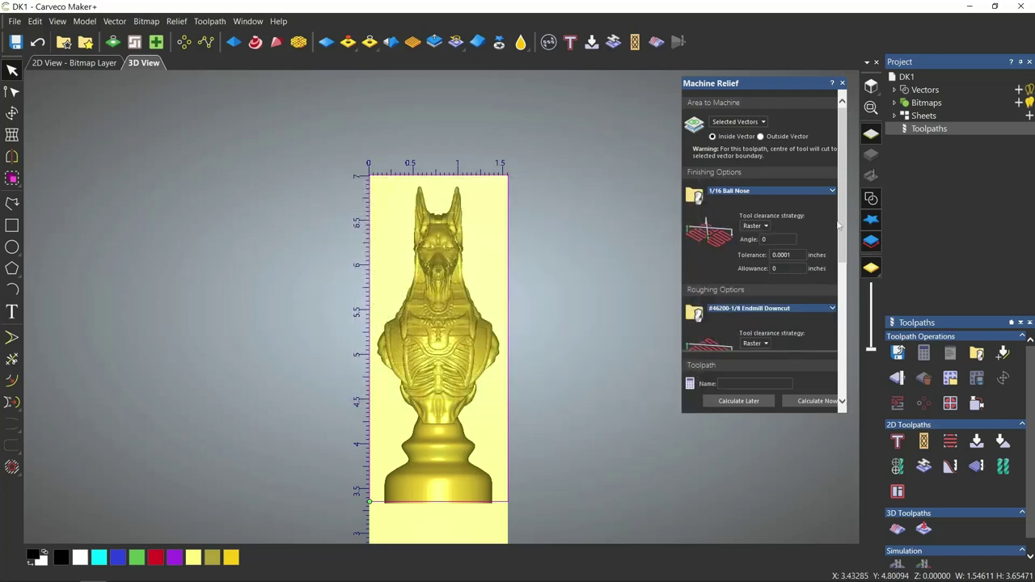
Open Material Setup from the Machine Relief panel, showing the 0.88965-inch model thickness
left_click_drag(841, 225, 836, 263)
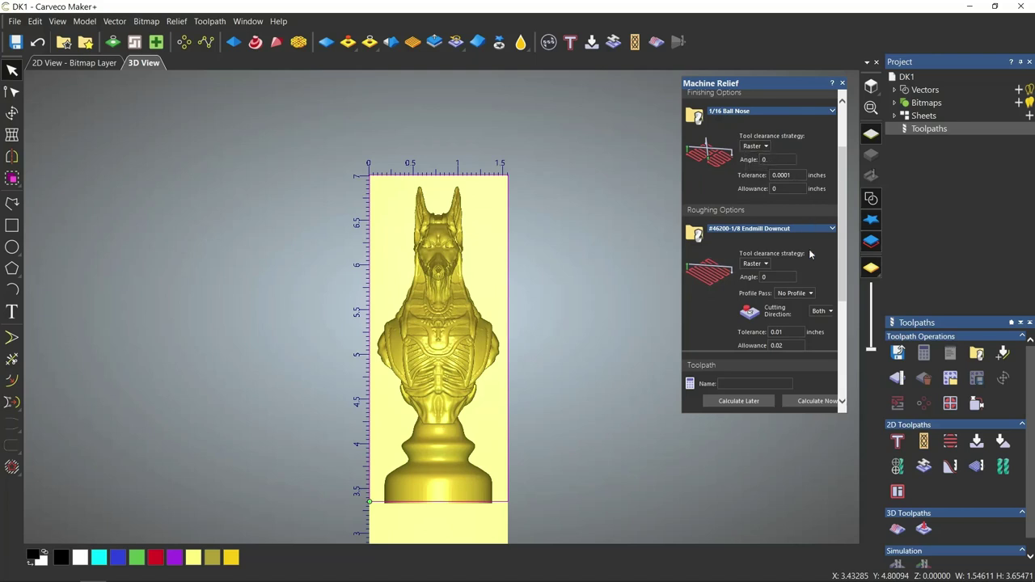
scroll(844, 261, "down", 2)
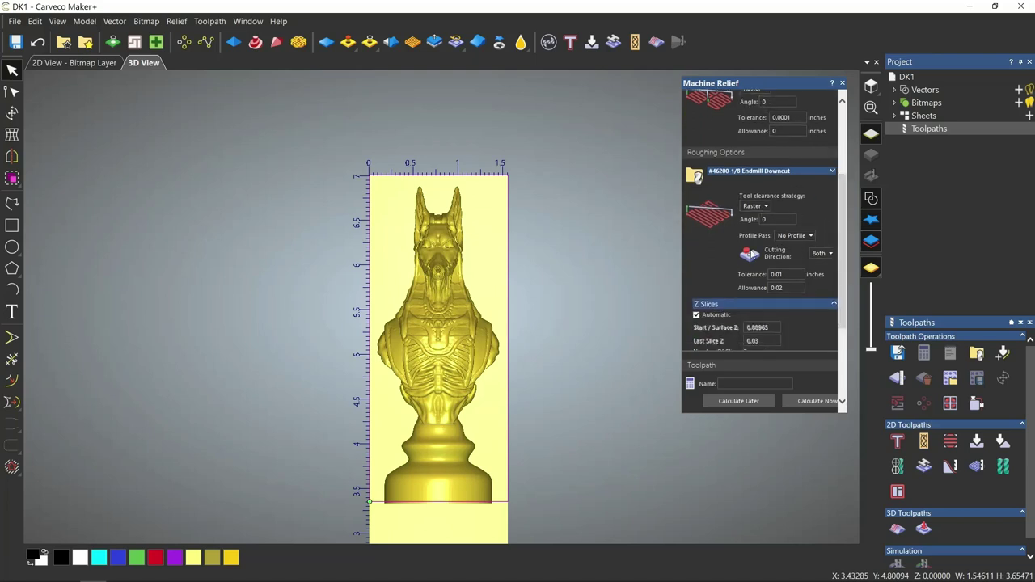
scroll(843, 251, "down", 5)
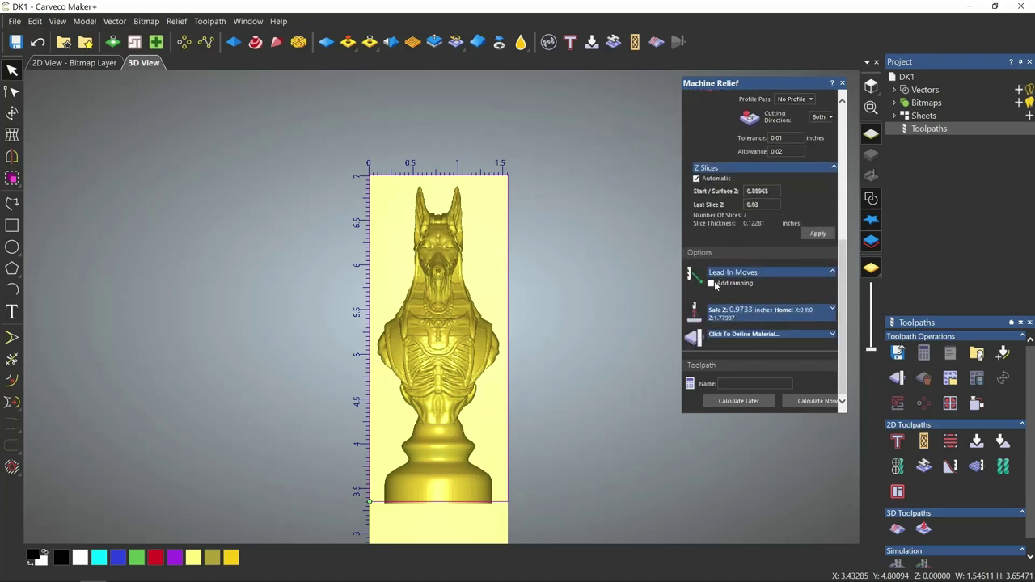
left_click(834, 335)
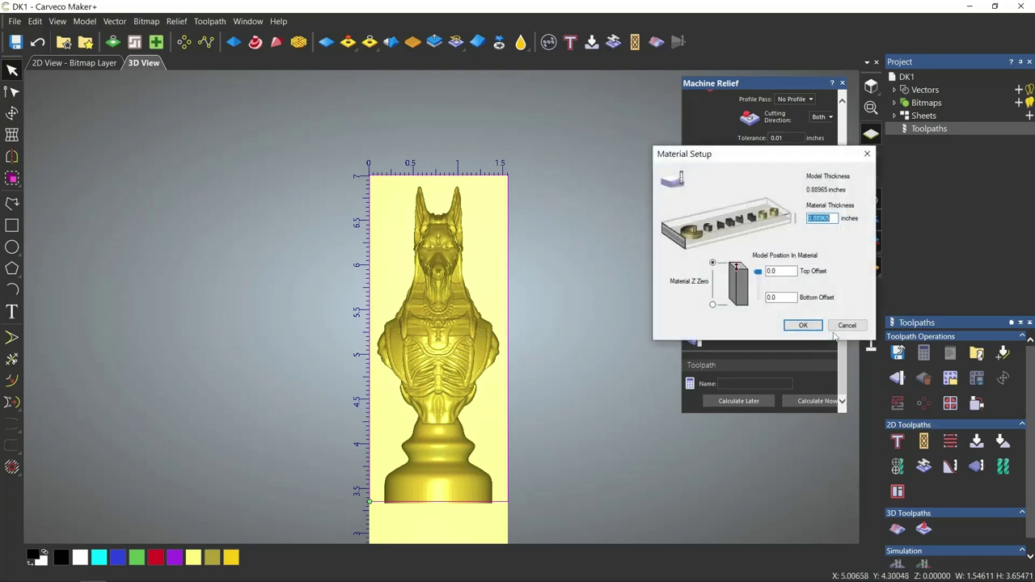
Set the material thickness to 1.55 inches with the model at the block's top
type("1.55")
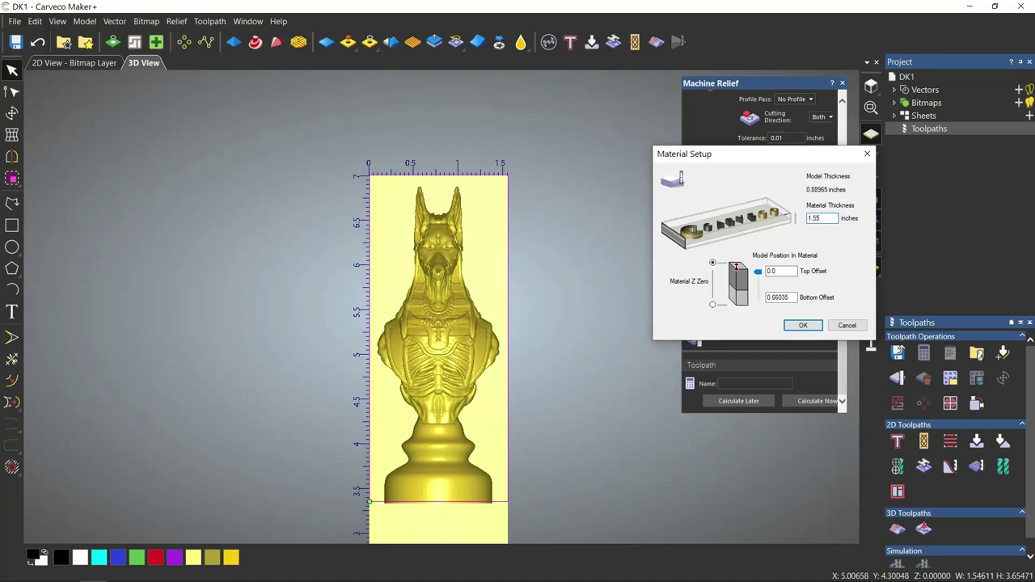
left_click(804, 326)
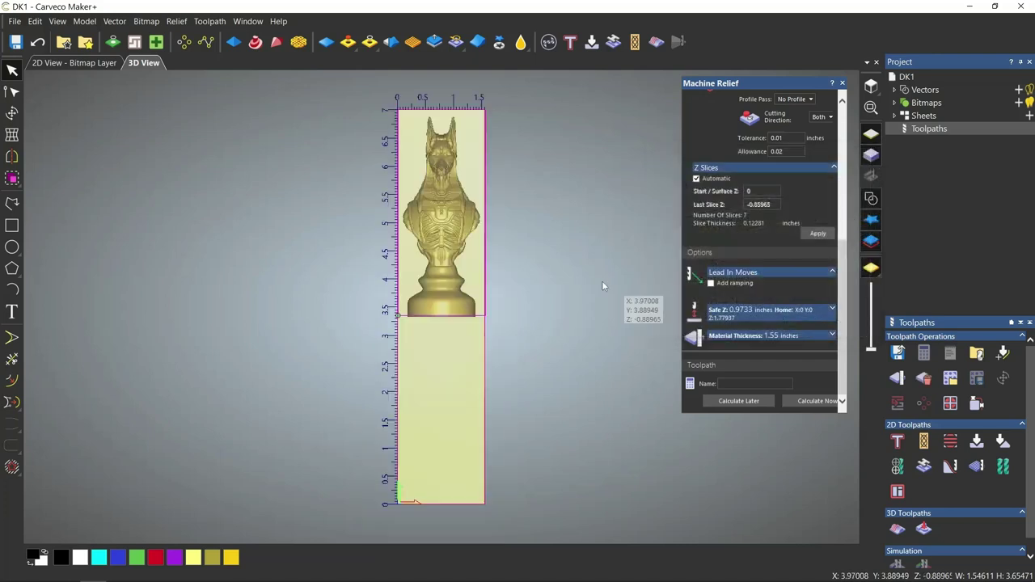
left_click_drag(407, 204, 438, 240)
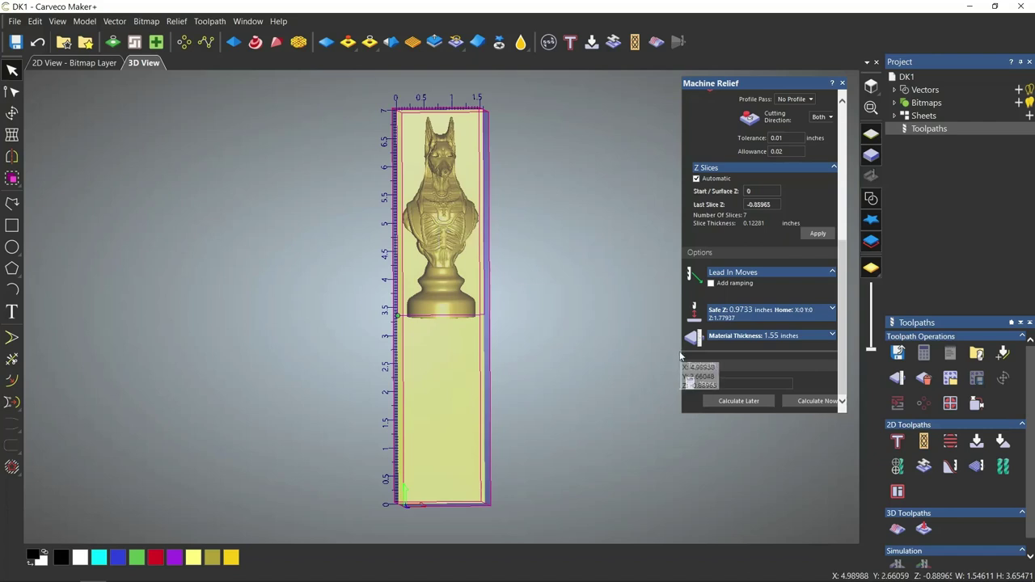
Calculate the DK1 relief toolpath and simulate it on the whole model at Standard resolution
left_click(824, 402)
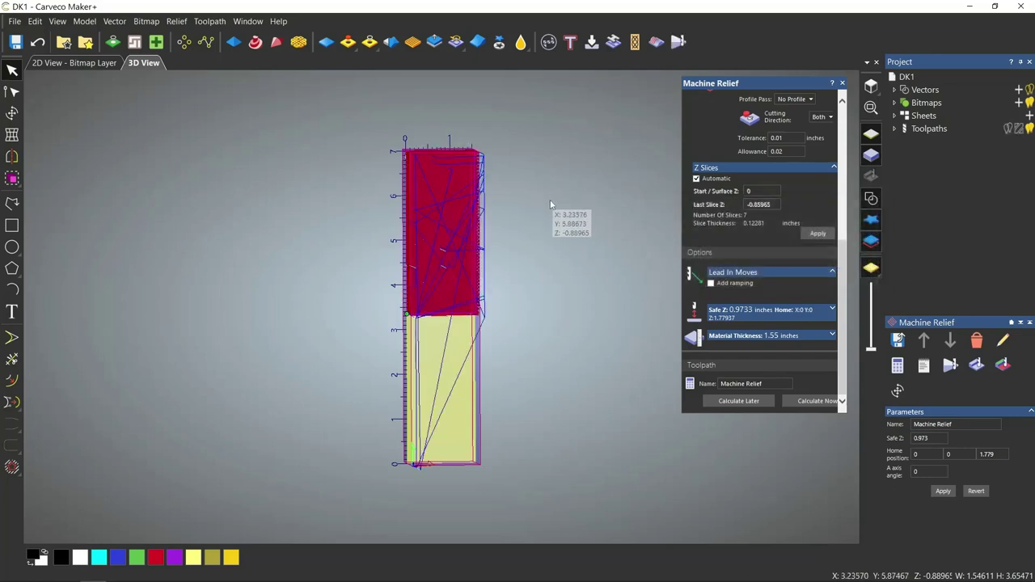
left_click(976, 368)
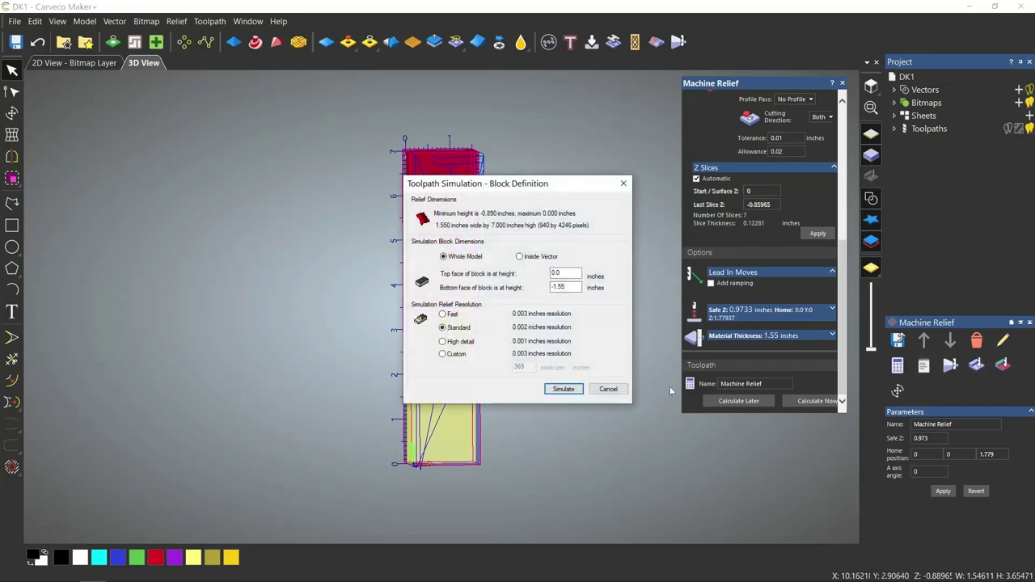
left_click(564, 389)
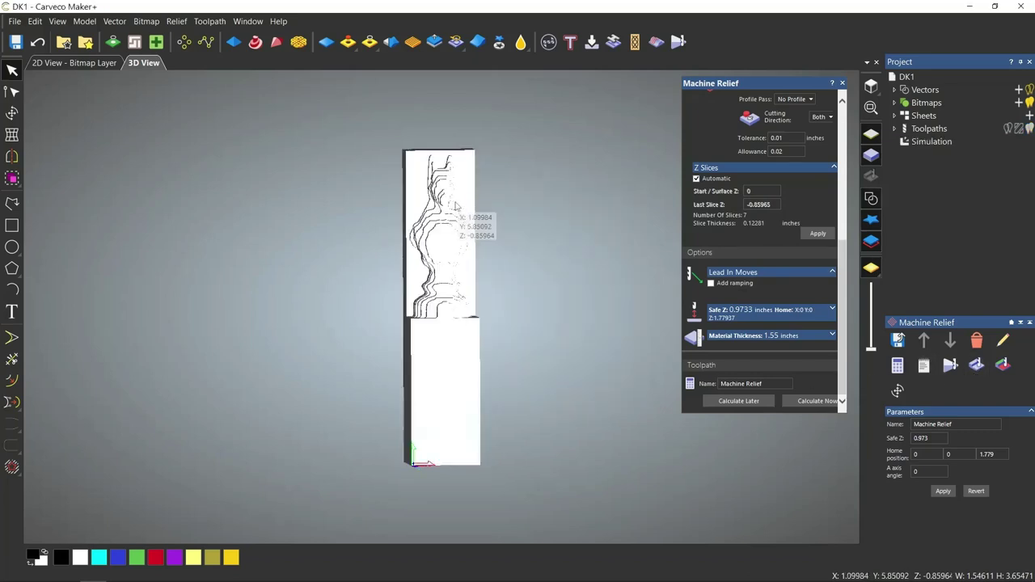
Inspect the simulated DK1 bust and expand the 1/16 Ball Nose finishing tool details
scroll(457, 232, "up", 1)
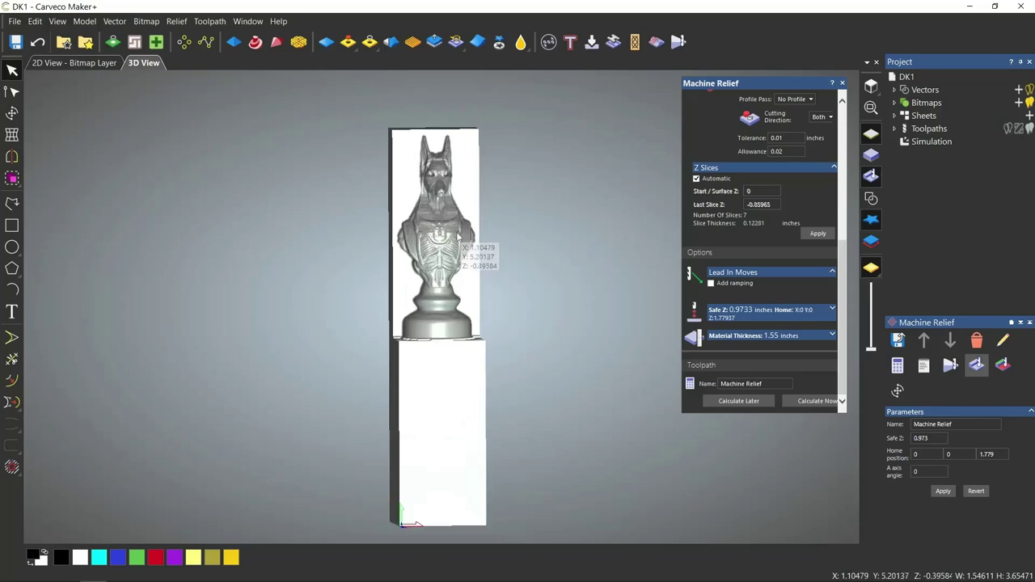
scroll(450, 240, "up", 3)
scroll(451, 240, "up", 3)
scroll(361, 192, "up", 2)
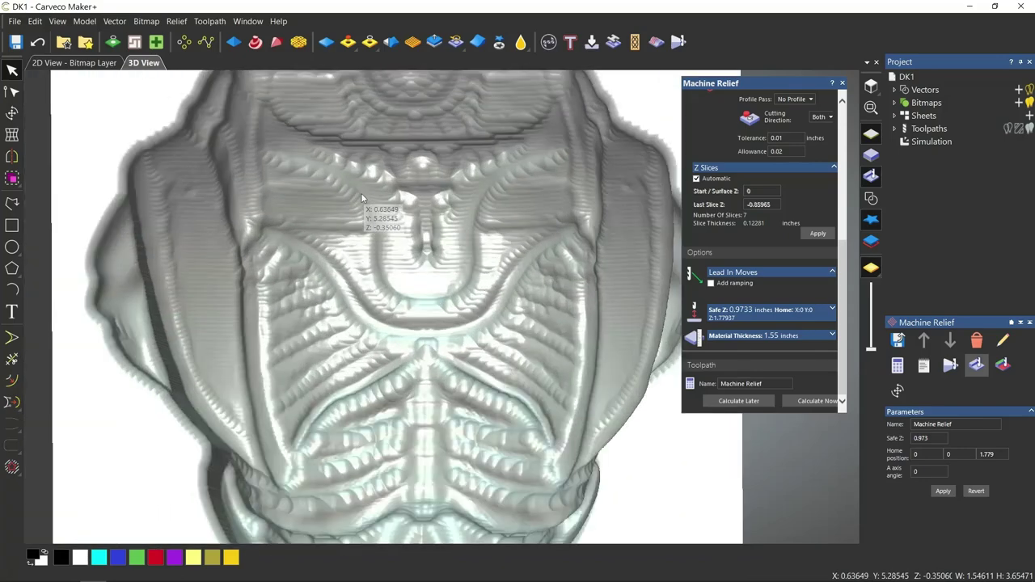
scroll(361, 192, "up", 2)
scroll(361, 192, "down", 6)
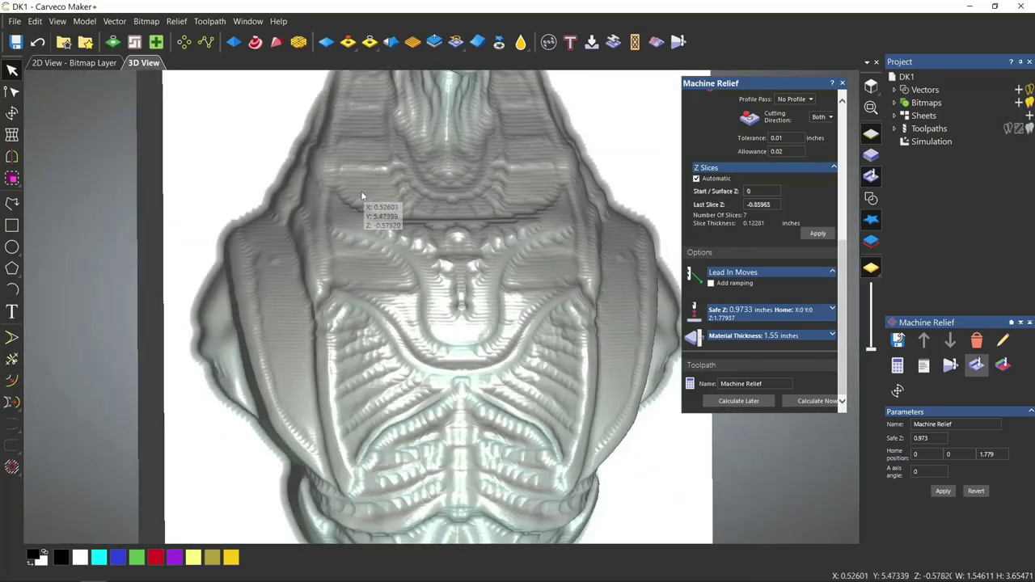
scroll(398, 158, "down", 2)
scroll(413, 299, "up", 5)
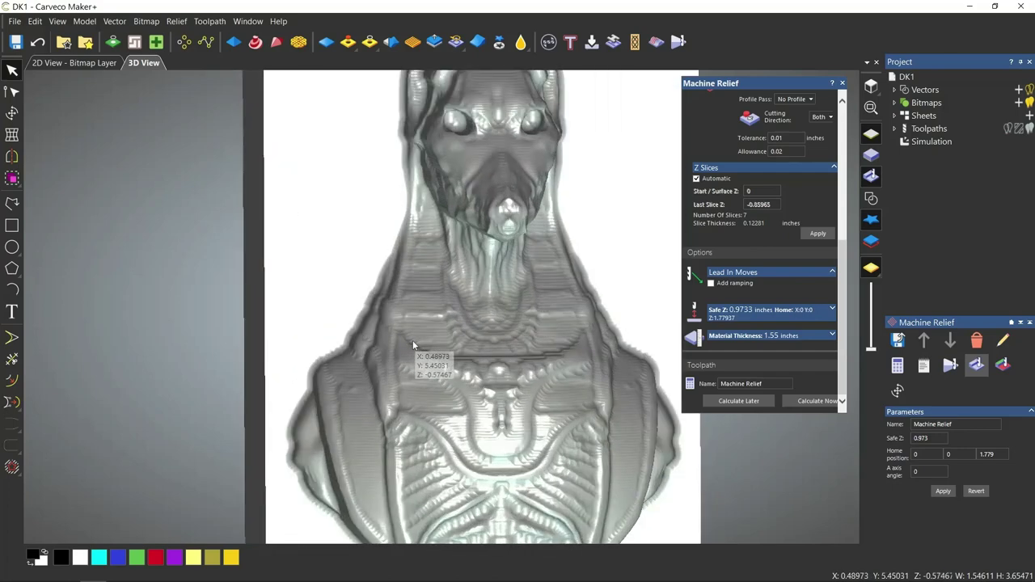
scroll(428, 324, "up", 2)
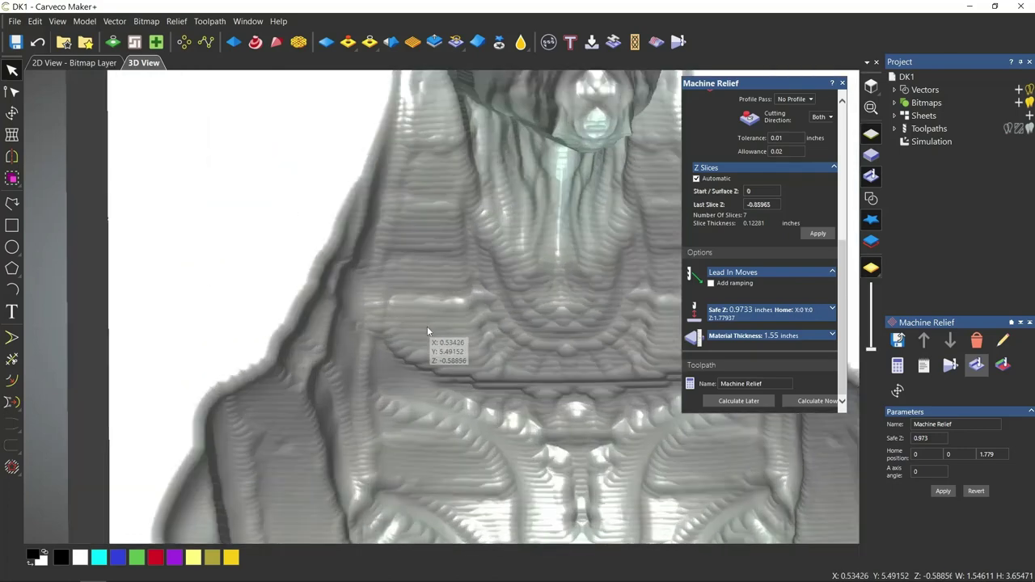
scroll(428, 331, "down", 3)
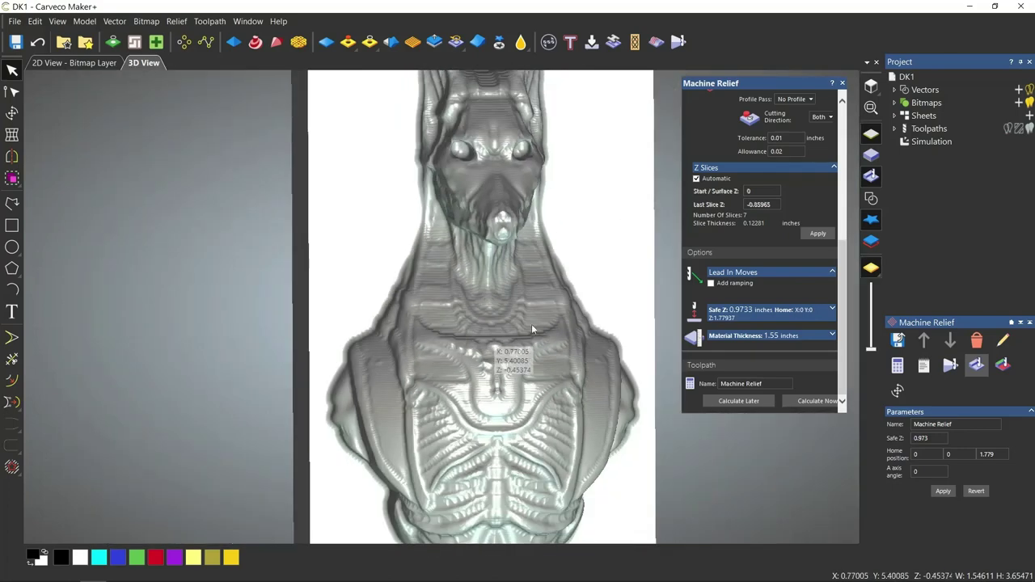
left_click_drag(840, 277, 870, 152)
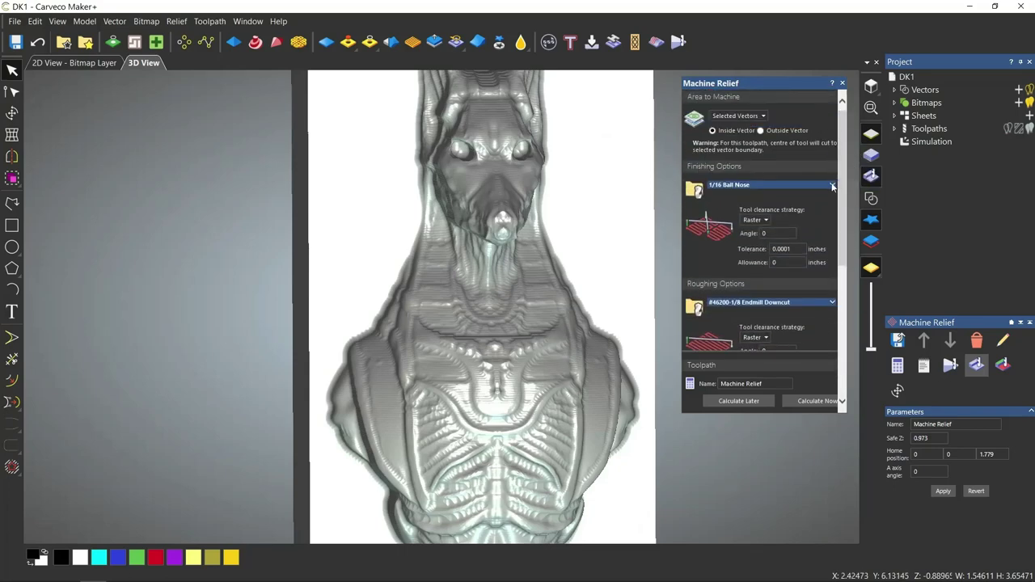
left_click(834, 186)
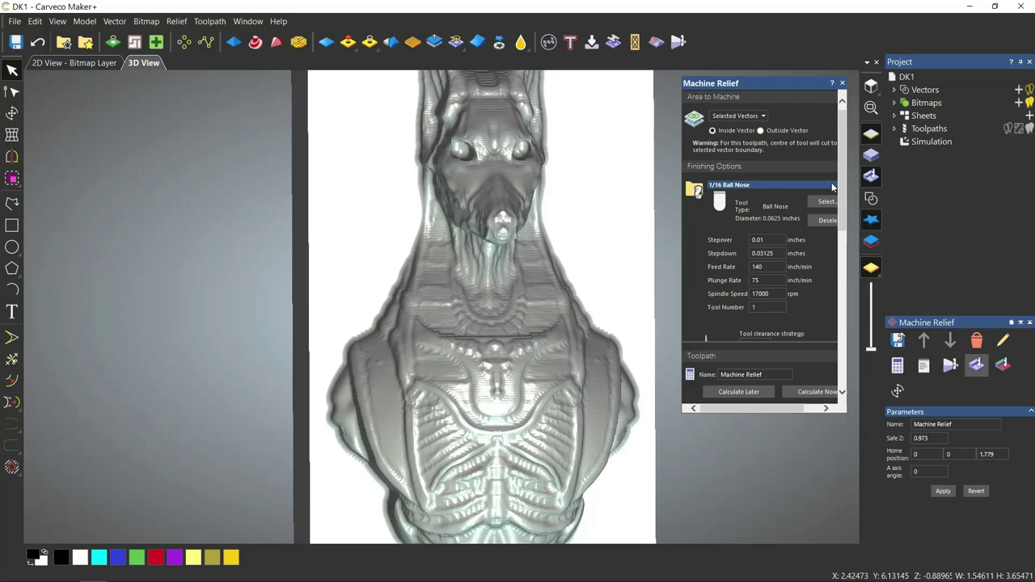
left_click_drag(843, 219, 839, 397)
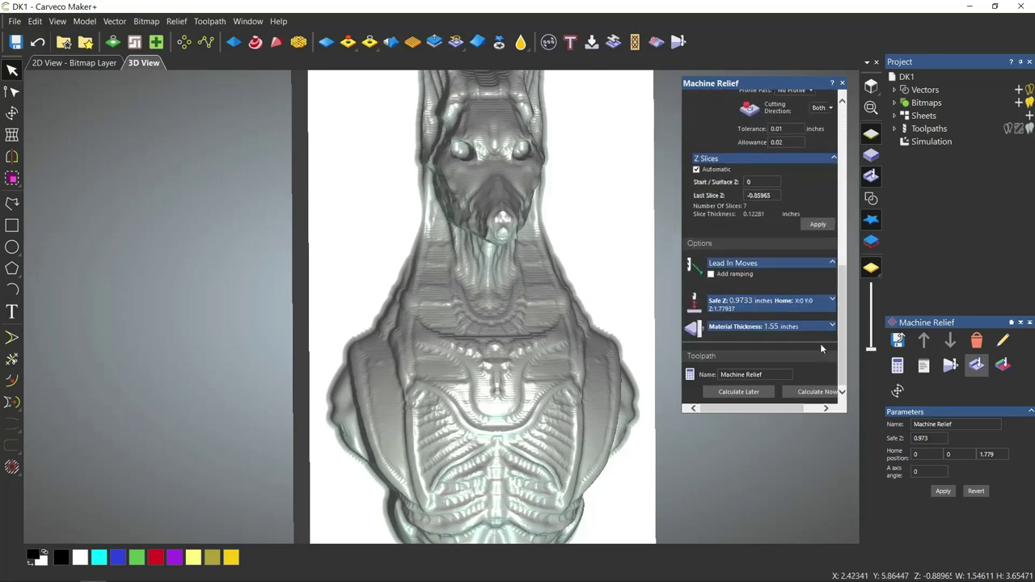
Save DK1's roughing and finishing toolpaths as Onefinity (mm) NGC files named DK1, overwriting both
left_click(898, 340)
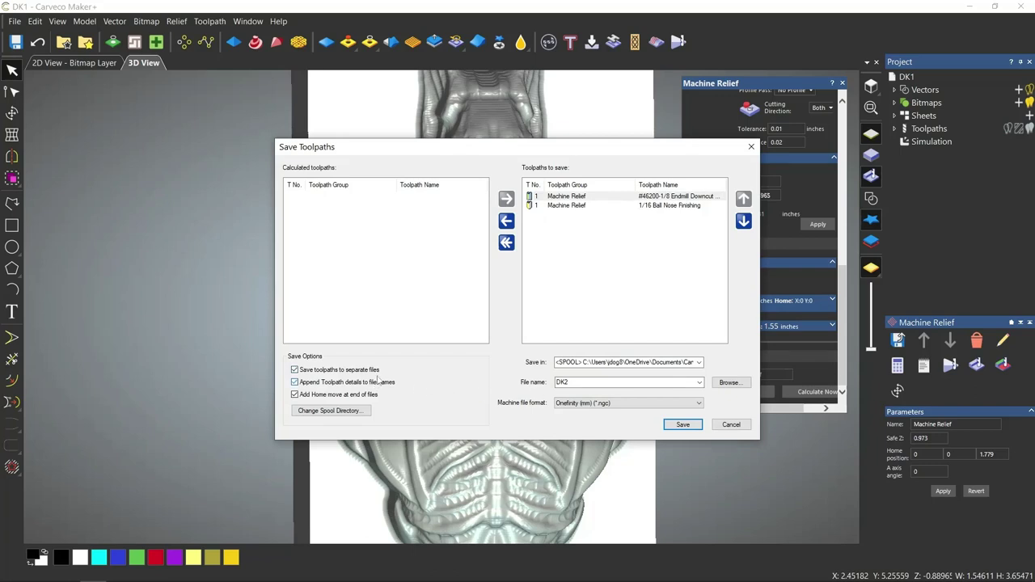
double_click(578, 381)
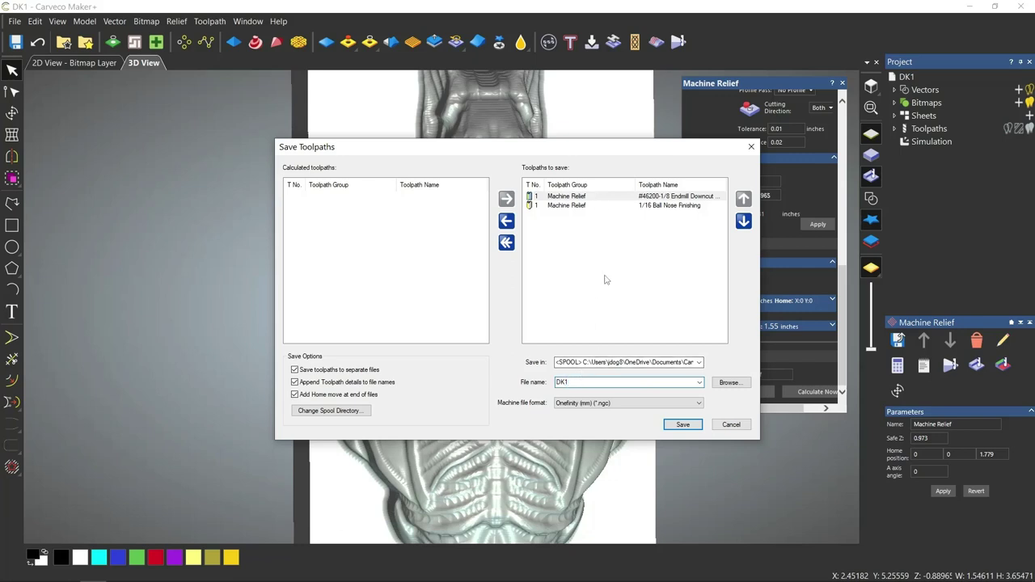
left_click(683, 423)
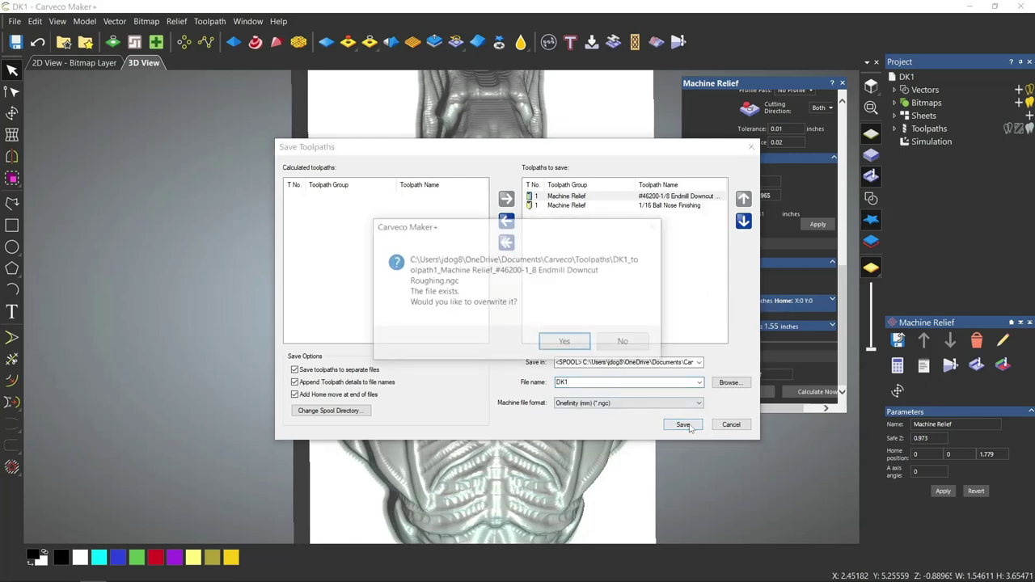
left_click(568, 343)
left_click(567, 343)
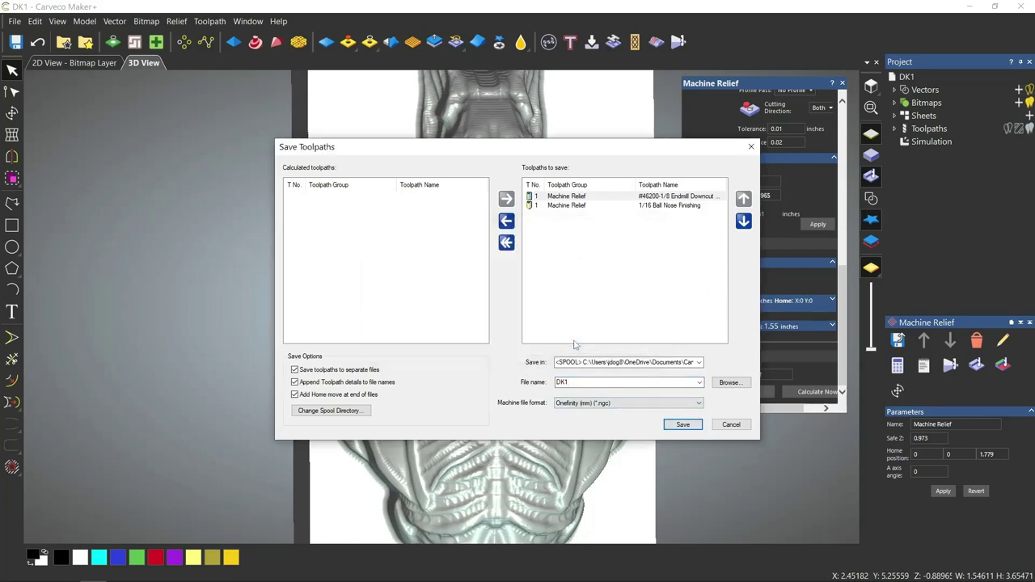
left_click(753, 147)
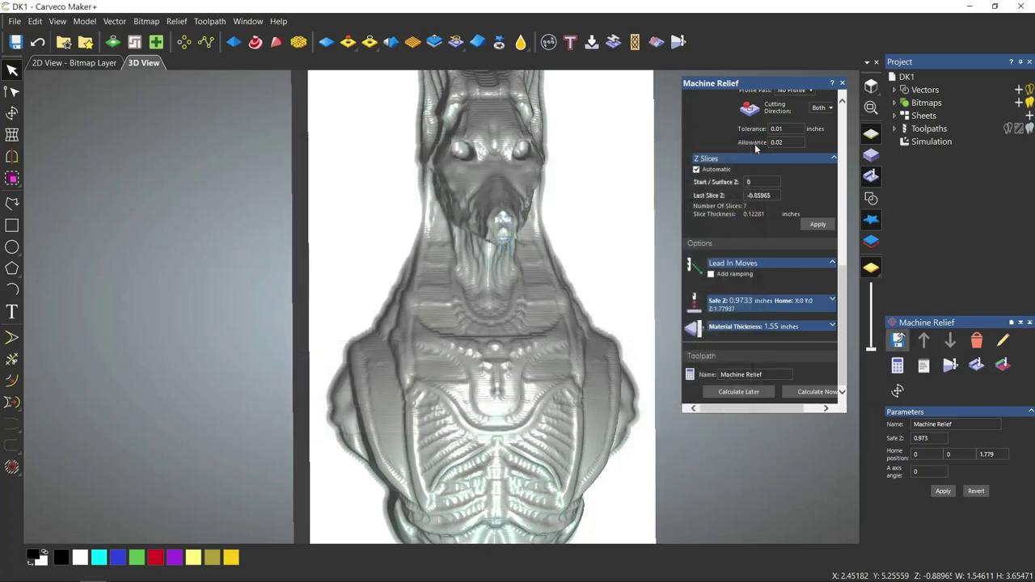
Open DK2 from the Projects folder, saving DK1's changes when prompted
left_click(19, 27)
left_click(29, 53)
left_click(469, 322)
scroll(488, 266, "down", 5)
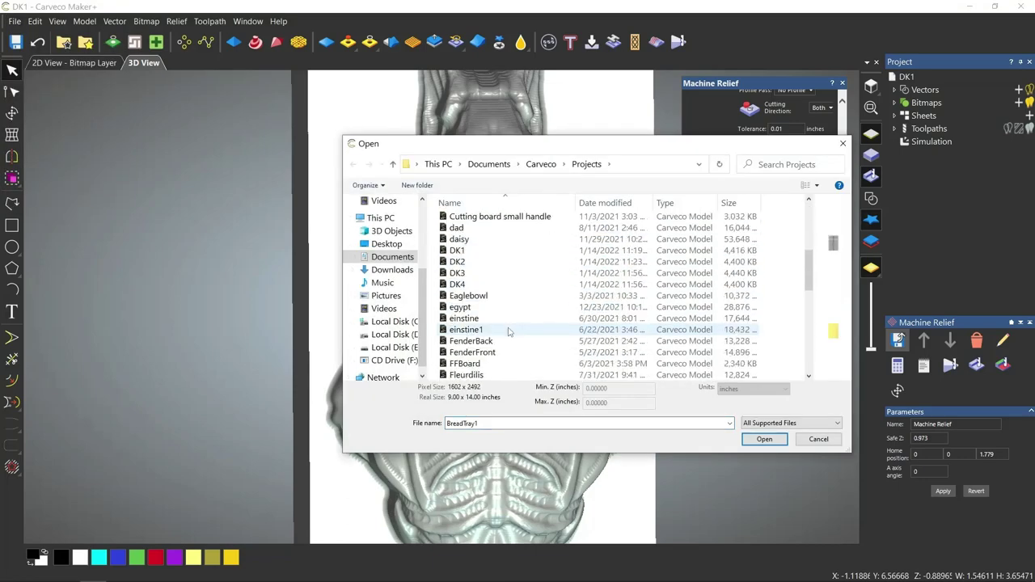
left_click(488, 263)
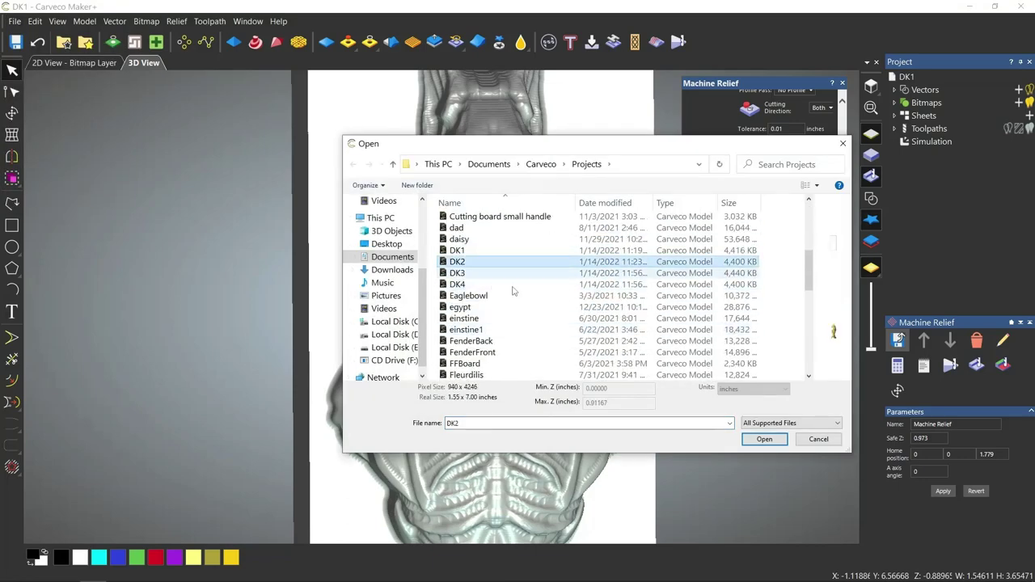
left_click(765, 440)
left_click(475, 324)
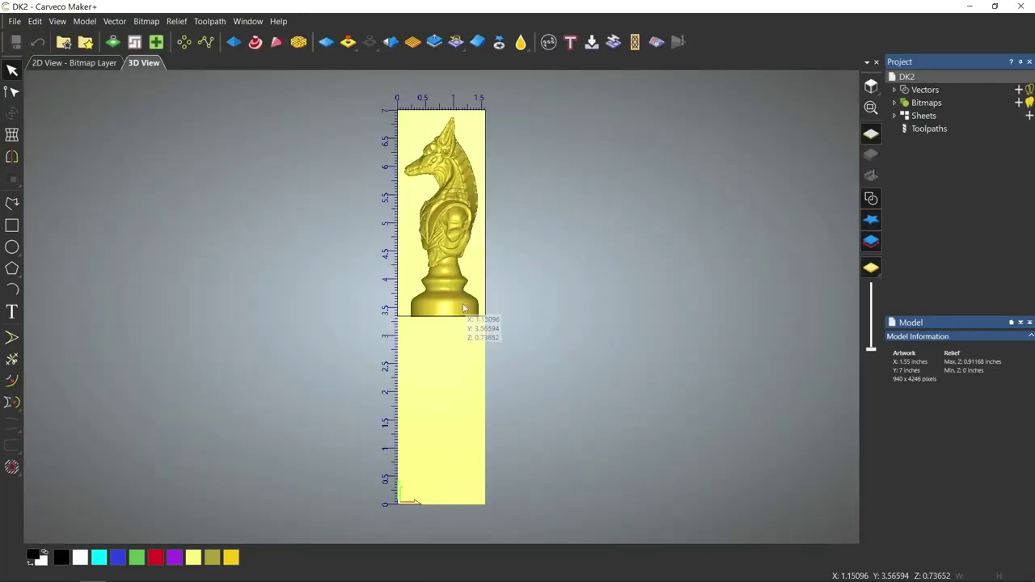
scroll(458, 322, "up", 2)
scroll(453, 322, "up", 3)
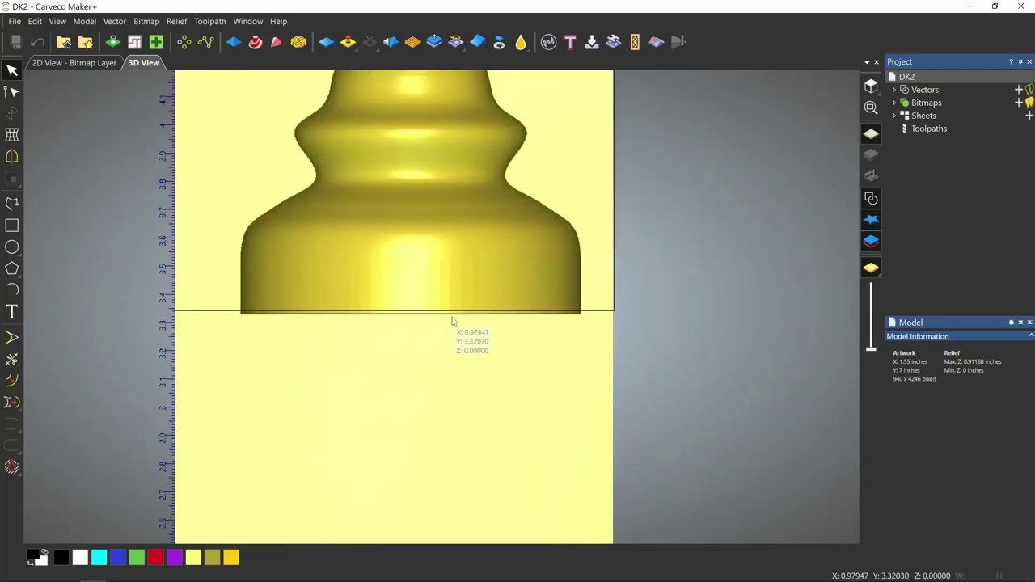
scroll(453, 322, "up", 2)
scroll(453, 322, "down", 2)
scroll(453, 322, "down", 5)
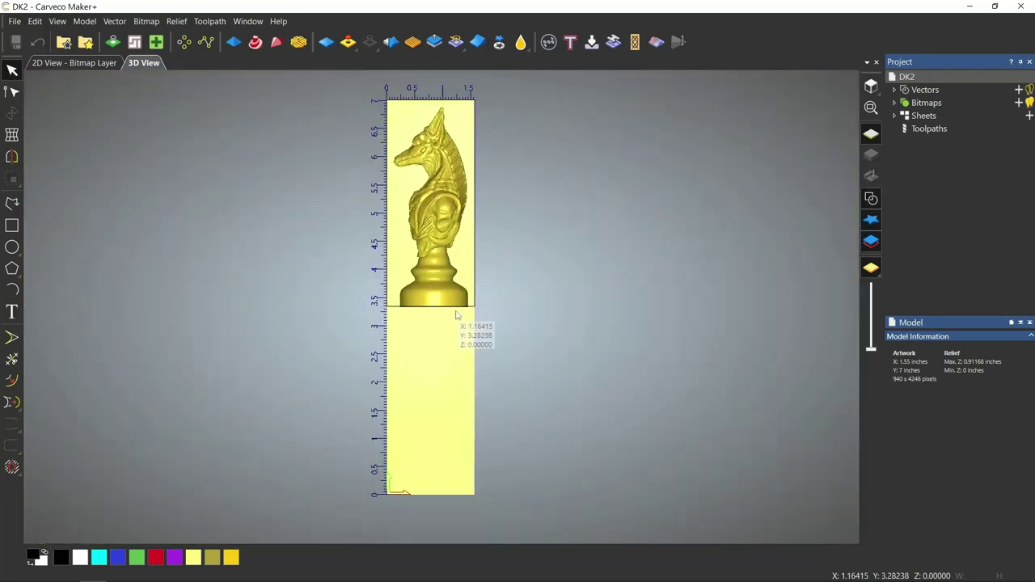
Start a new Machine Relief toolpath for DK2 limited to the selected vectors
left_click(930, 128)
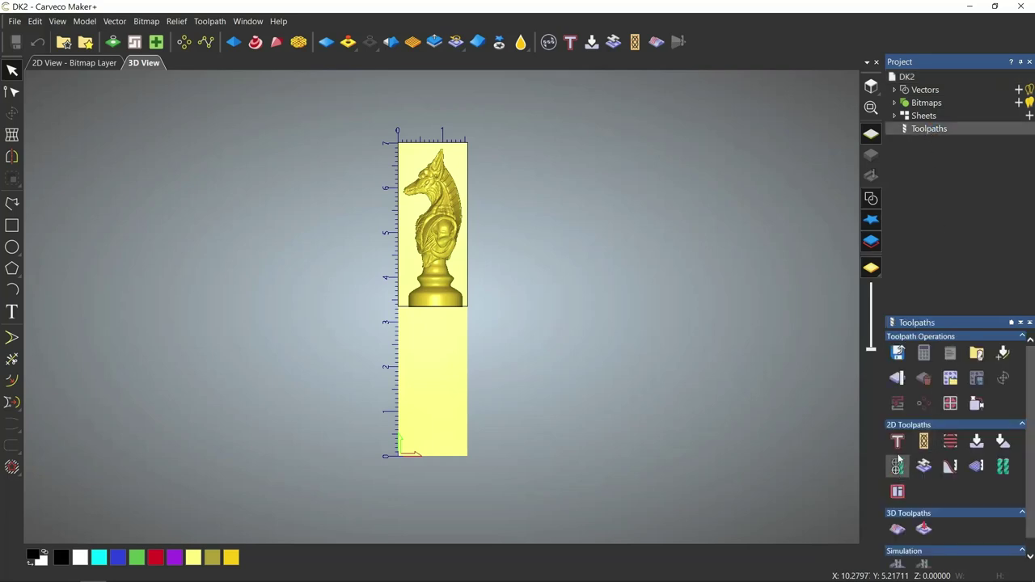
left_click(897, 531)
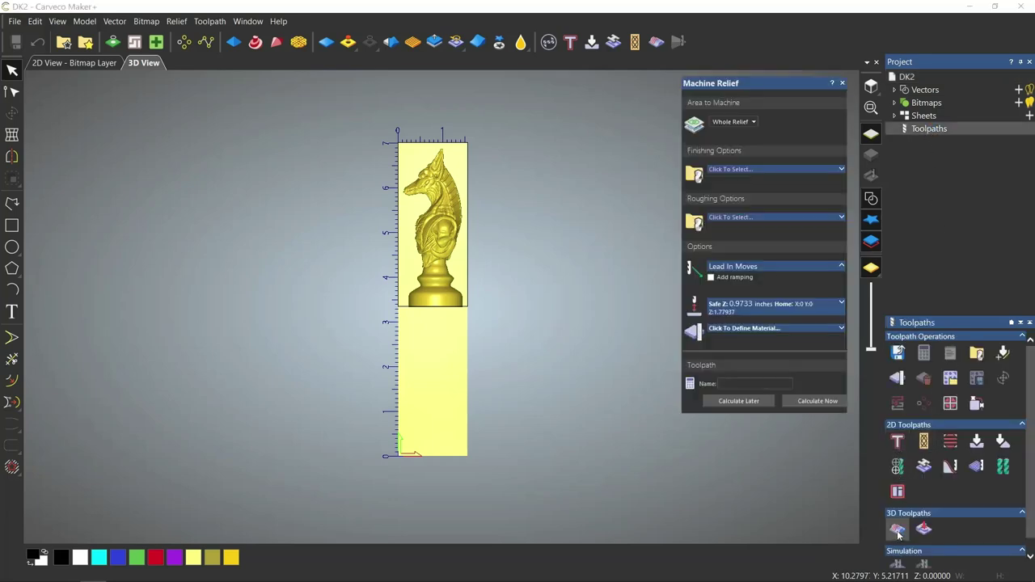
left_click(733, 121)
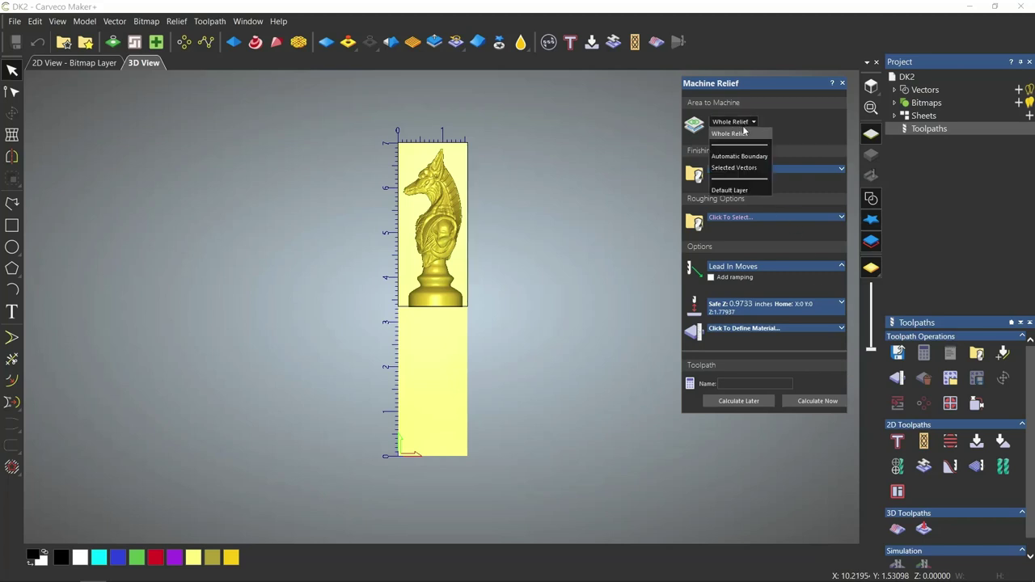
left_click(749, 168)
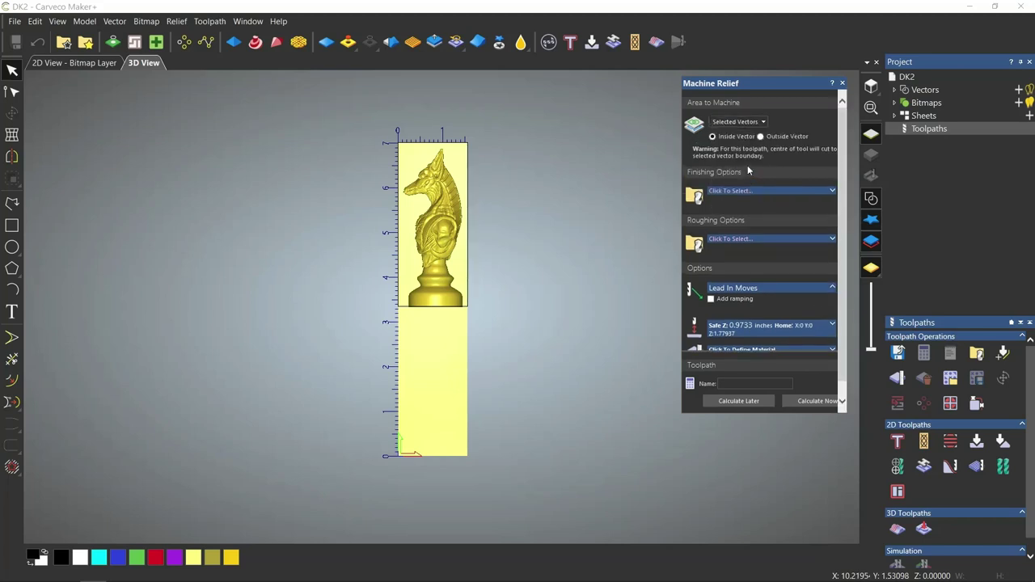
Choose 1/16 Ball Nose for finishing and #46200-1/8 Endmill Downcut for roughing
left_click(748, 190)
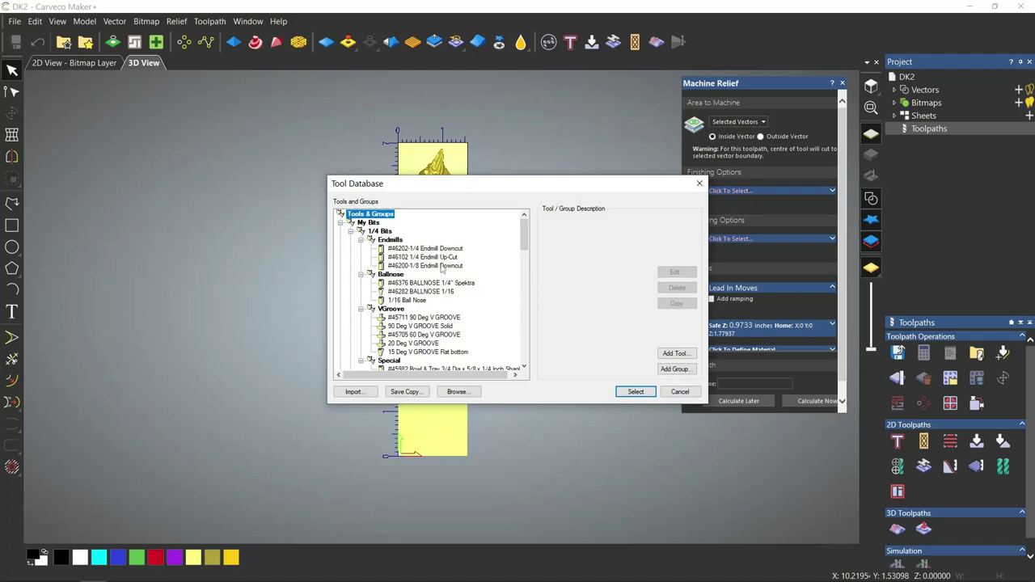
left_click(407, 300)
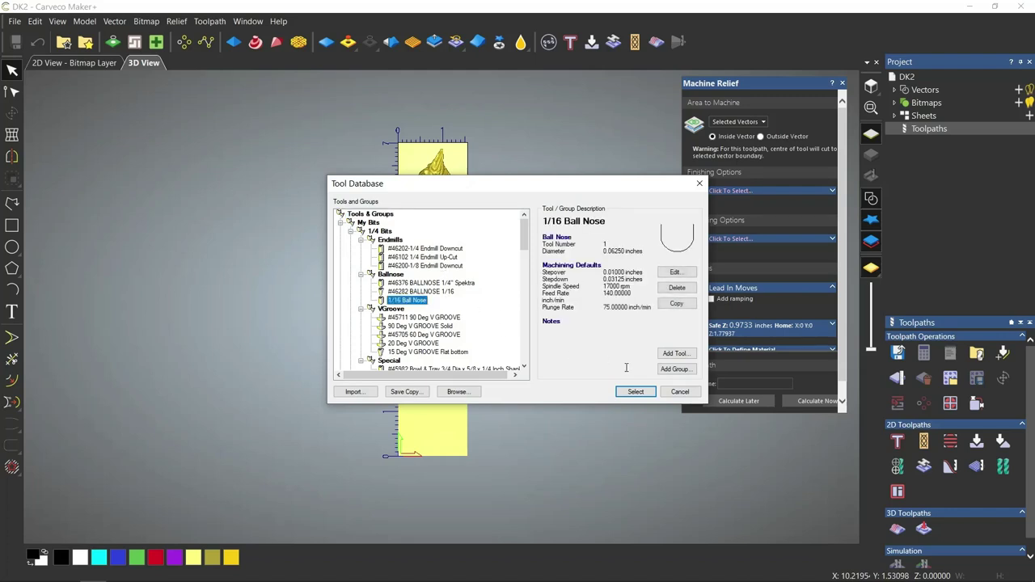
left_click(636, 391)
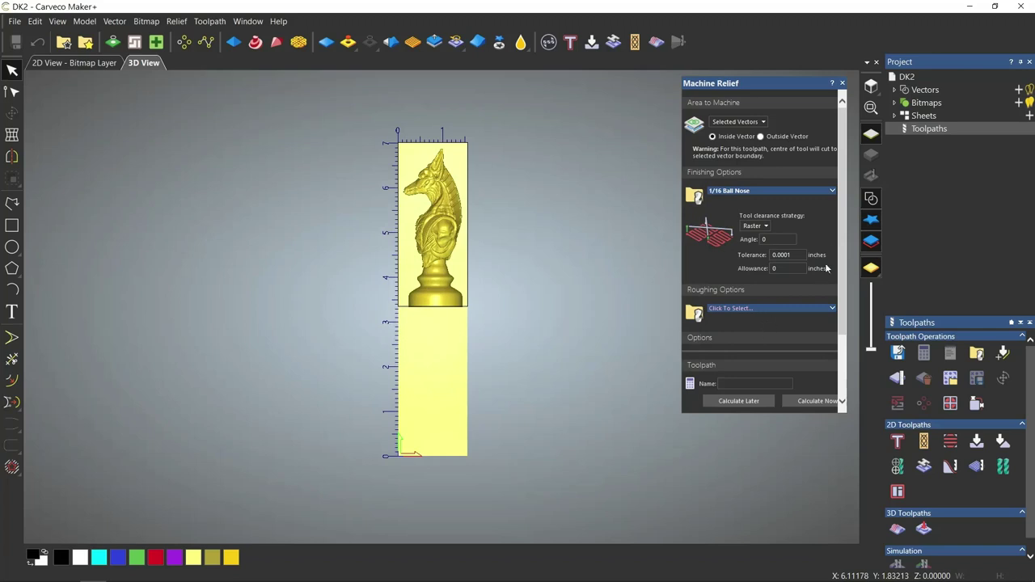
scroll(829, 256, "down", 2)
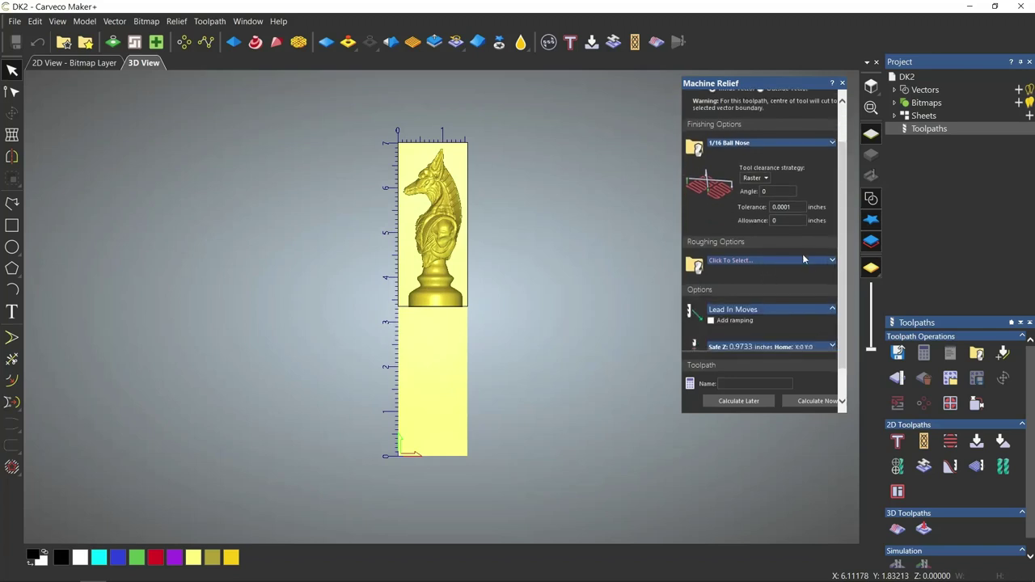
left_click(804, 259)
left_click(425, 265)
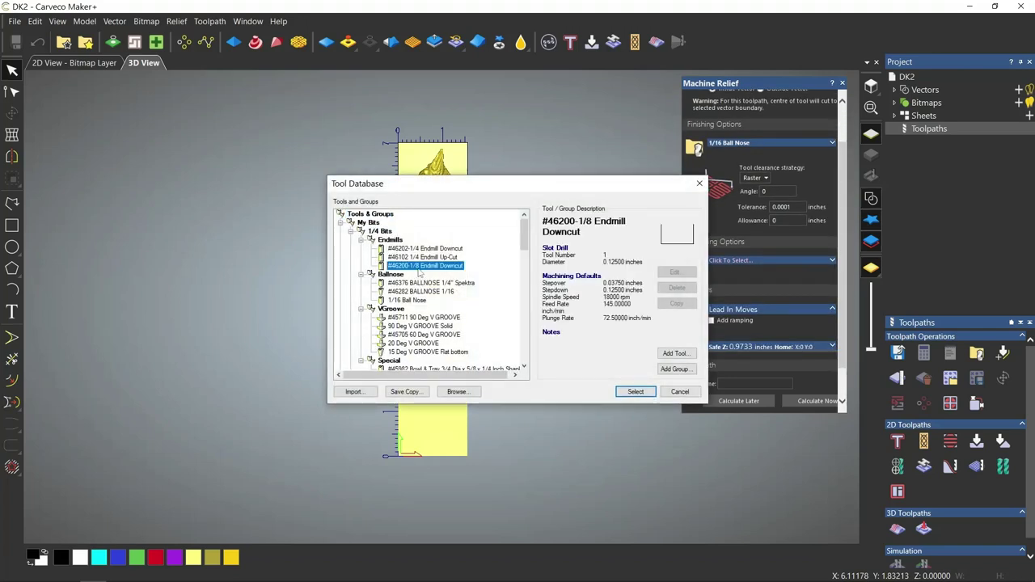
left_click(633, 392)
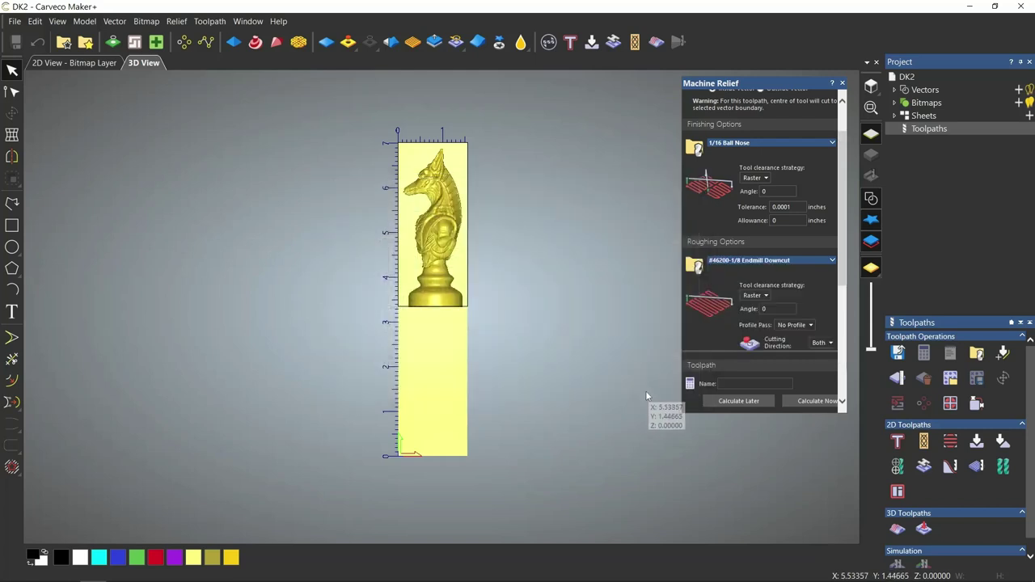
scroll(842, 223, "down", 1)
left_click_drag(842, 223, 840, 354)
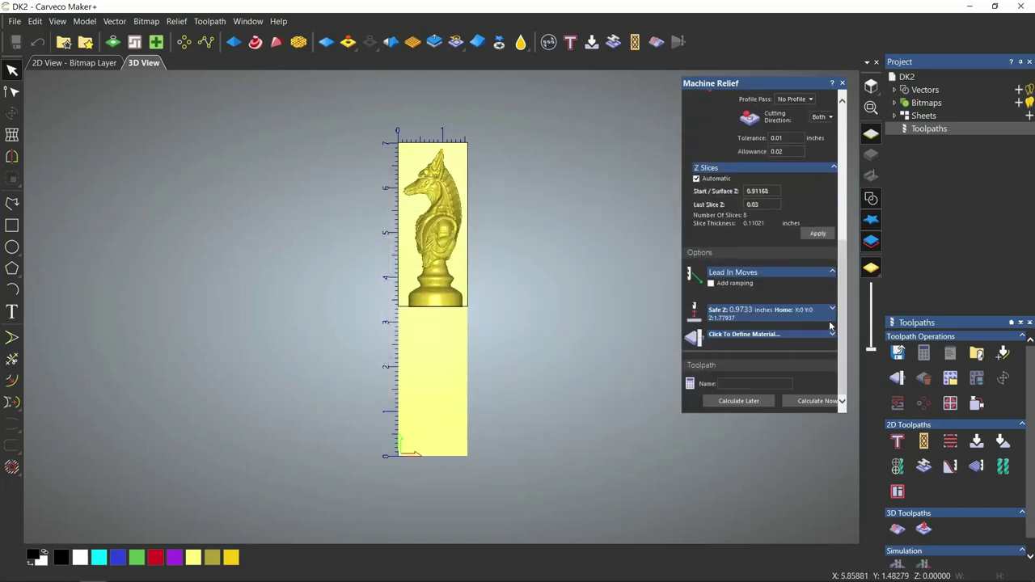
Set the DK2 material thickness to 1.55 inches
left_click(827, 335)
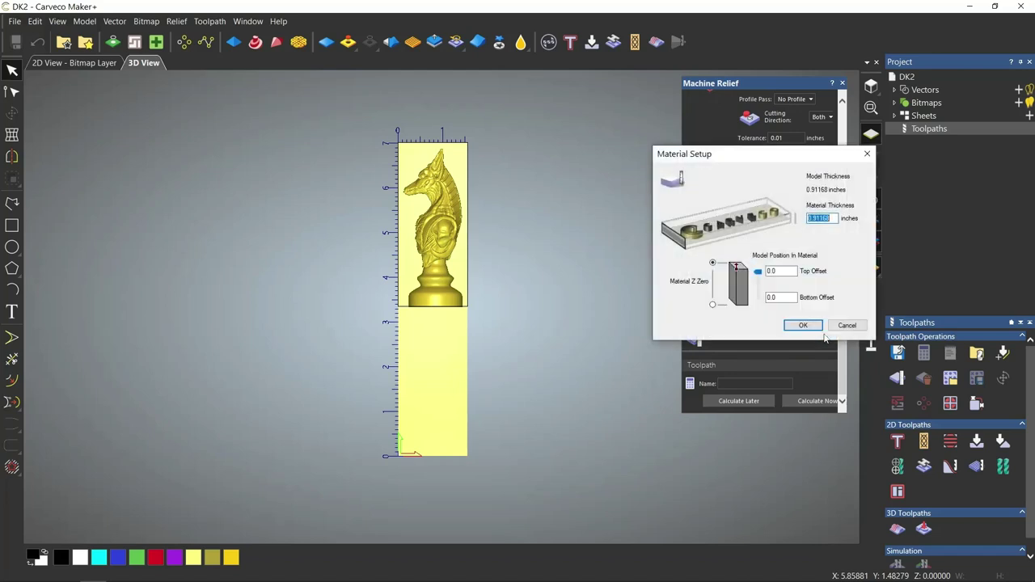
type("1.55")
left_click(803, 325)
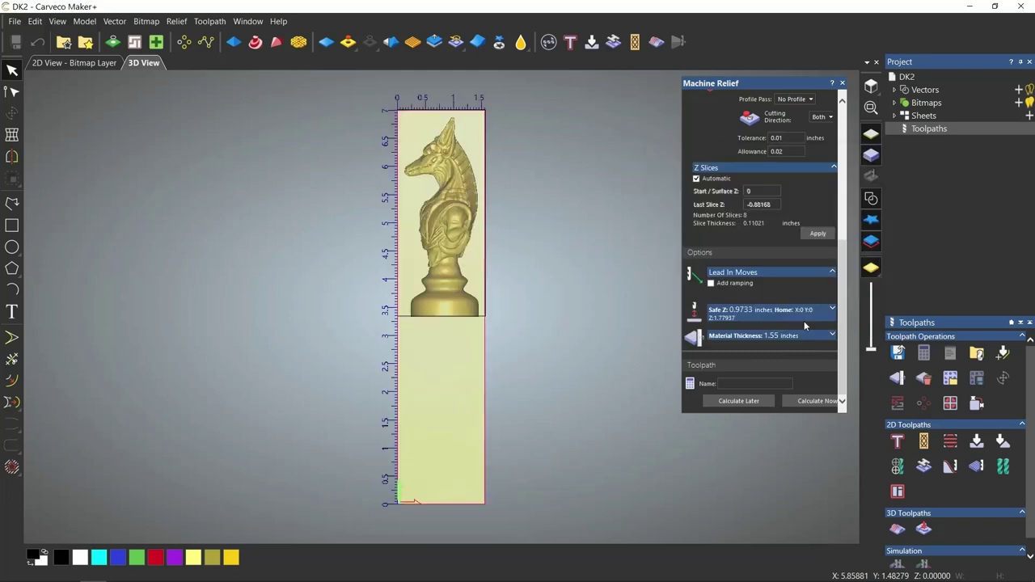
Select the DK2 relief's boundary vector and calculate the Machine Relief toolpath
left_click(820, 401)
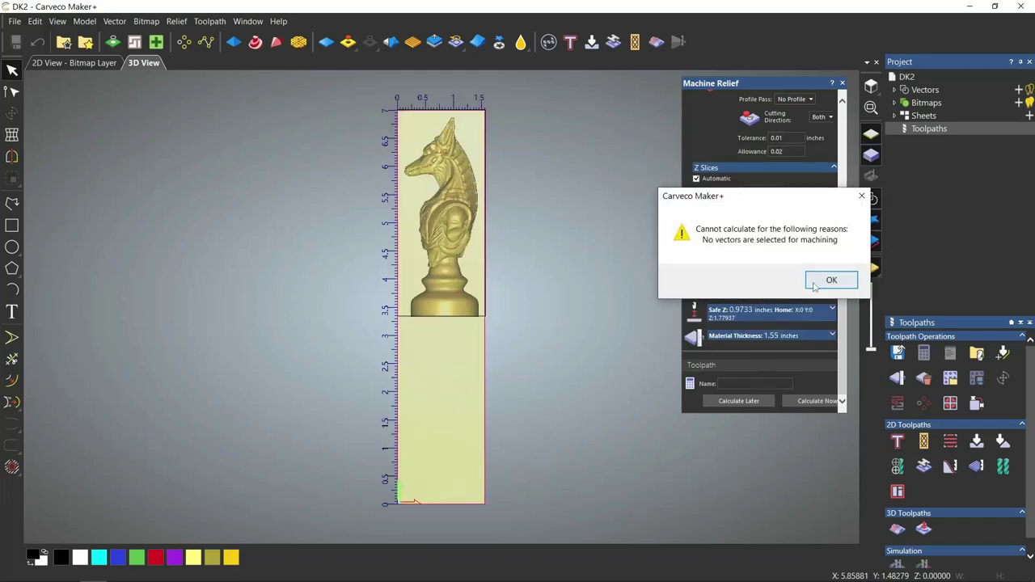
left_click(830, 282)
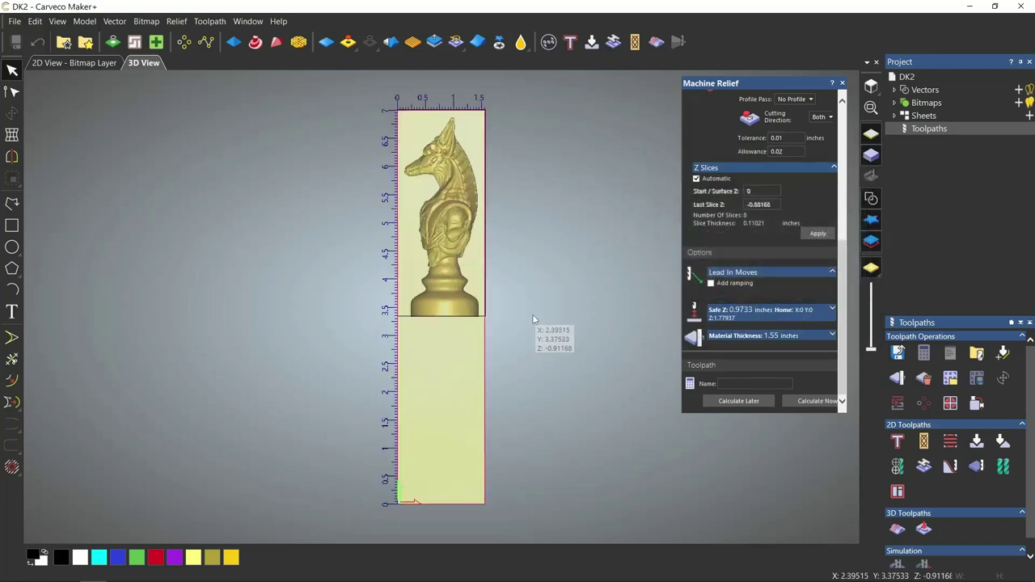
left_click(482, 317)
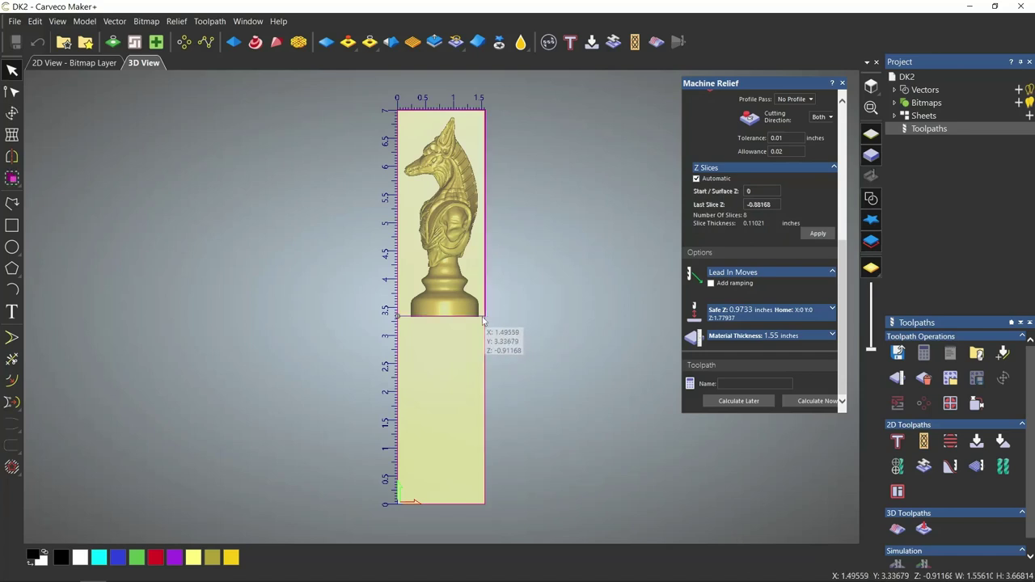
left_click(814, 403)
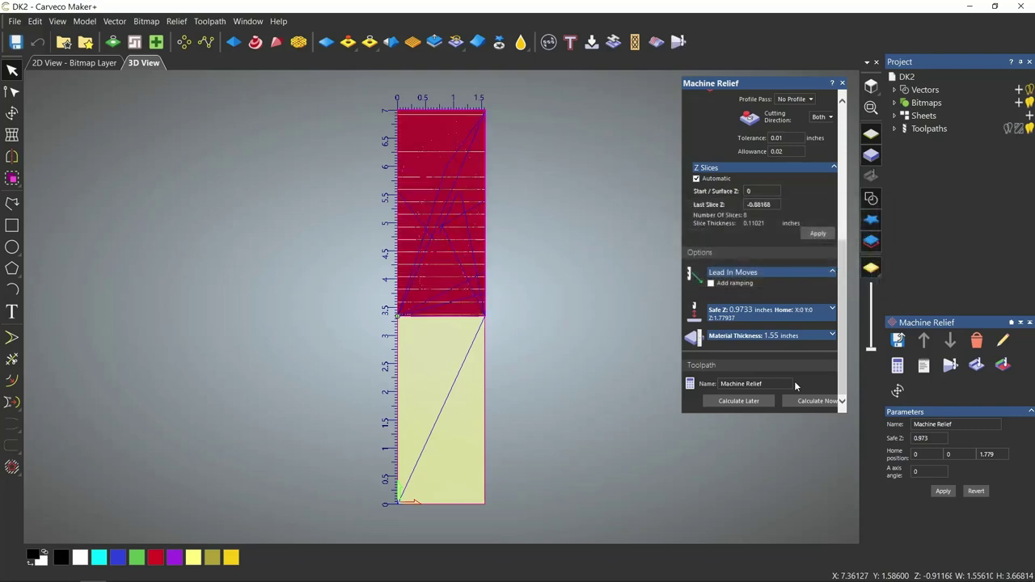
Simulate the DK2 toolpath and expand the project's Machine Relief roughing and finishing tools
left_click(976, 365)
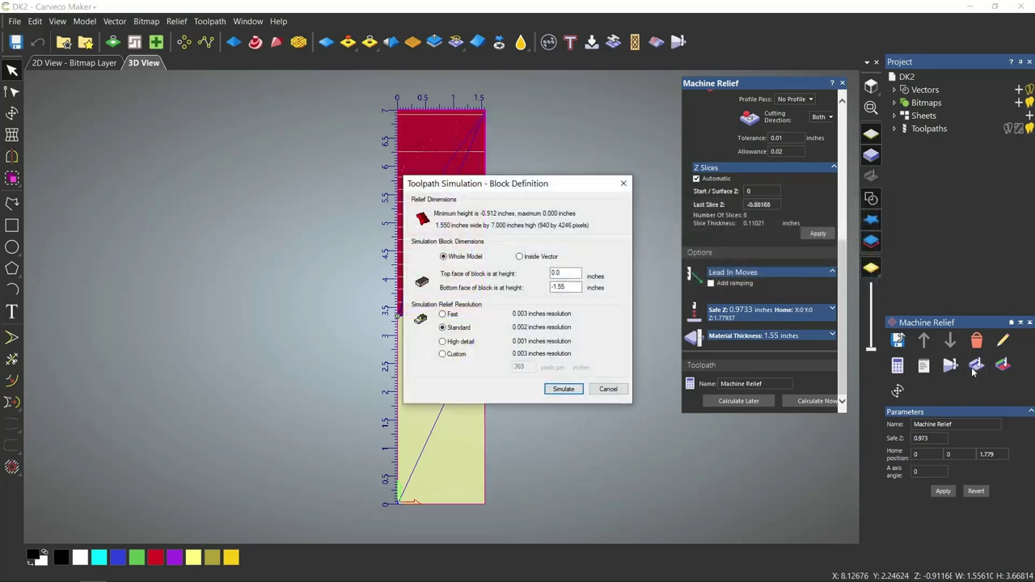
left_click(568, 387)
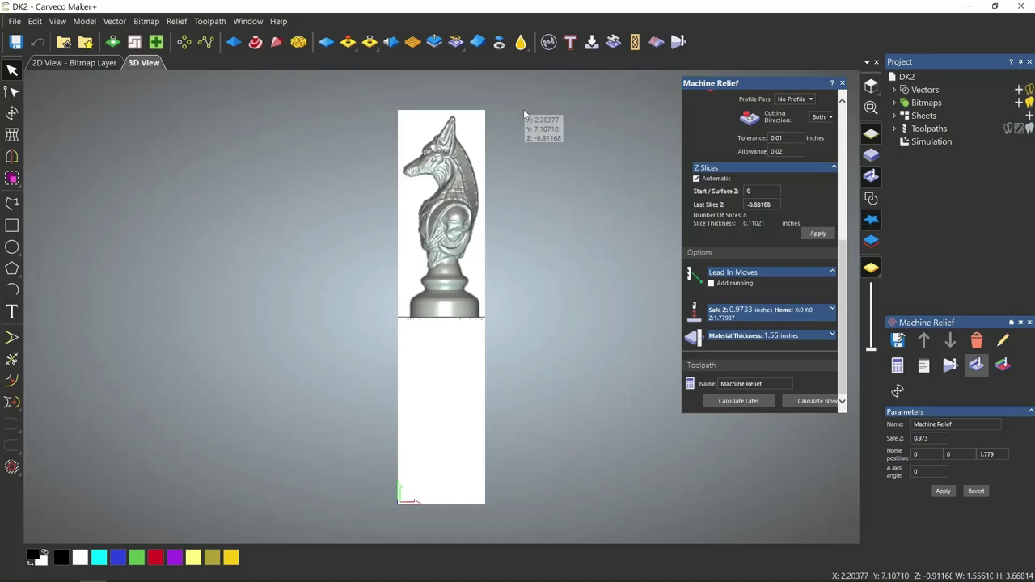
left_click(895, 129)
left_click(908, 141)
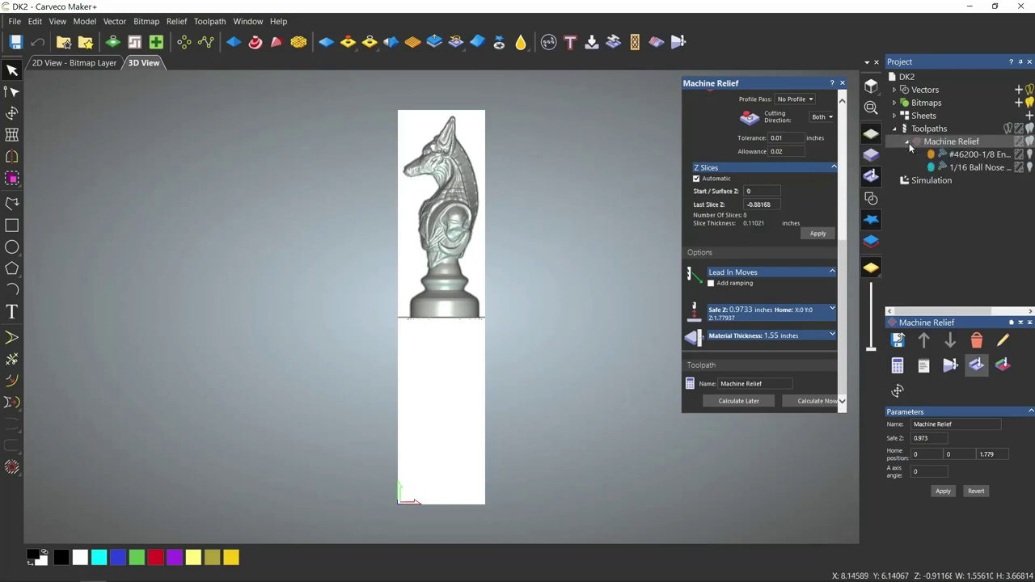
Save the roughing and finishing toolpaths as DK2 Onefinity (mm) NGC files, overwriting the existing ones
left_click(897, 341)
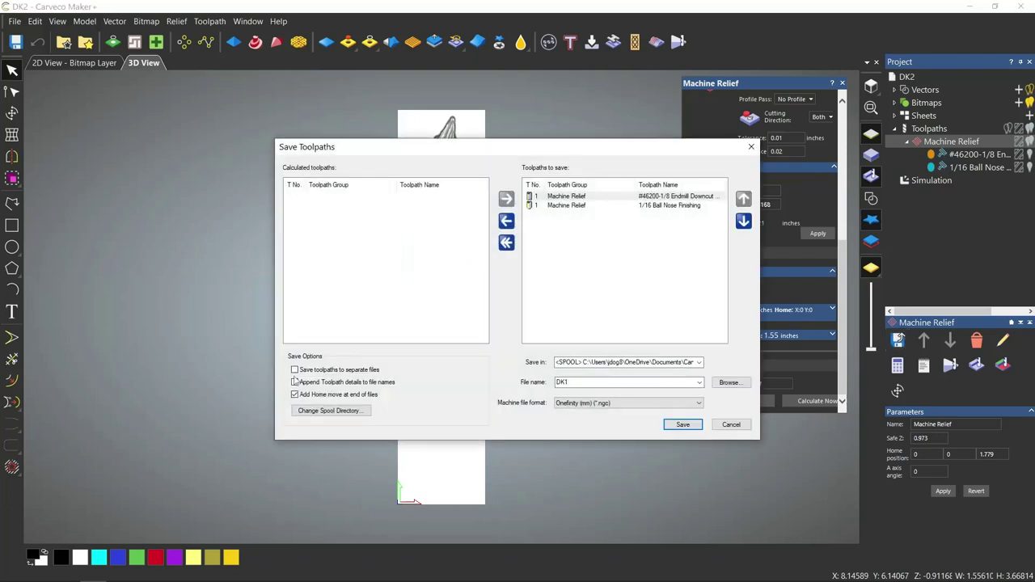
left_click(577, 382)
left_click(577, 381)
left_click(684, 425)
left_click(567, 345)
left_click(567, 340)
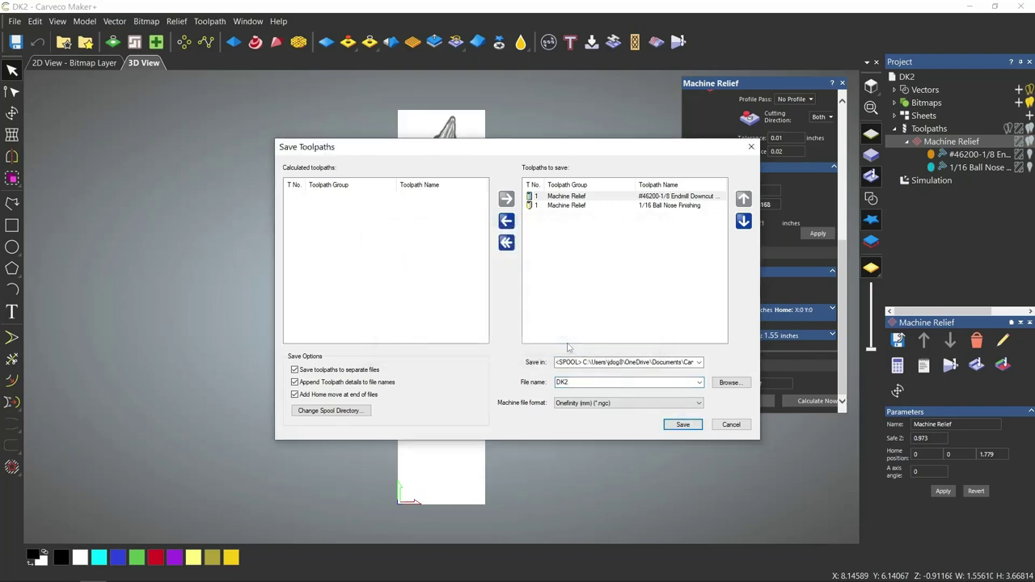
Close the save window and load the DK3 model from the Projects folder, answering the save-changes prompt
left_click(731, 425)
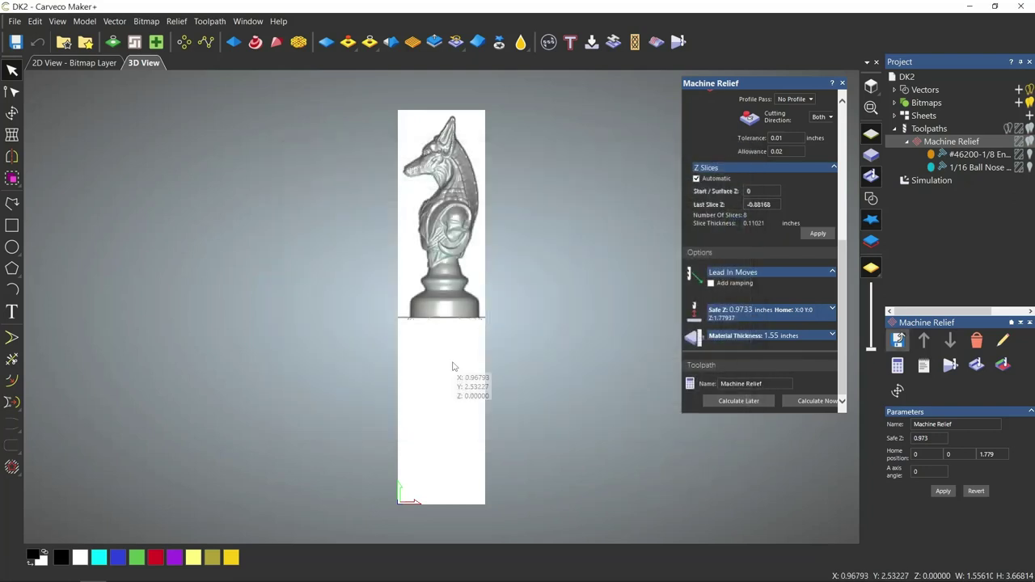
left_click(15, 21)
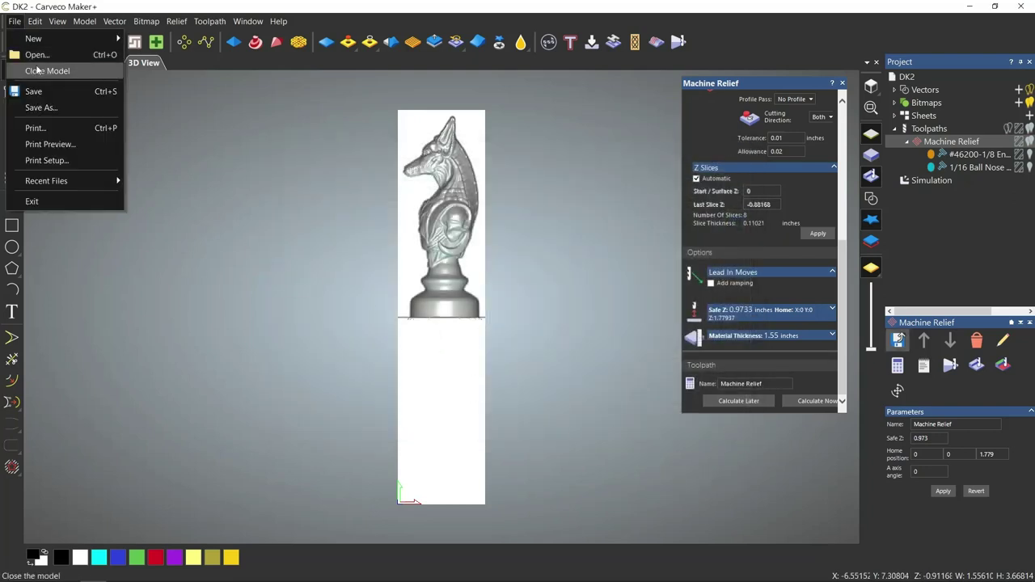
left_click(44, 56)
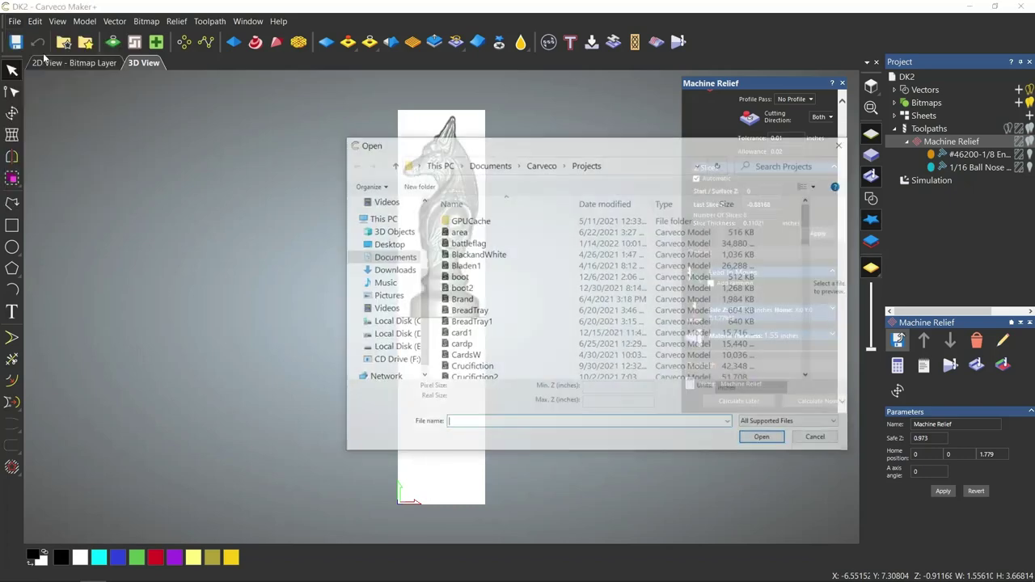
left_click(498, 338)
scroll(516, 341, "down", 6)
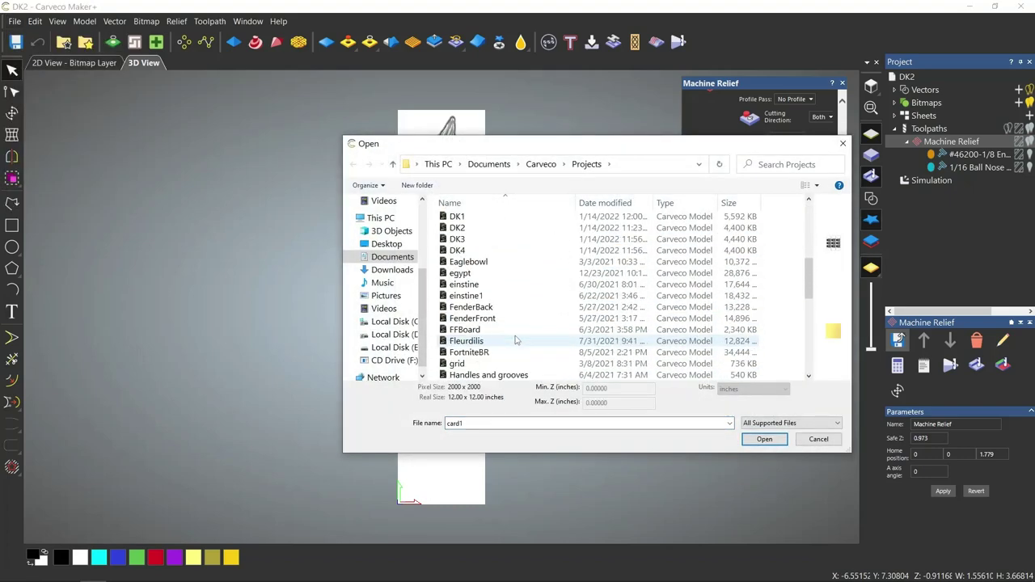
left_click(478, 240)
left_click(765, 440)
left_click(455, 325)
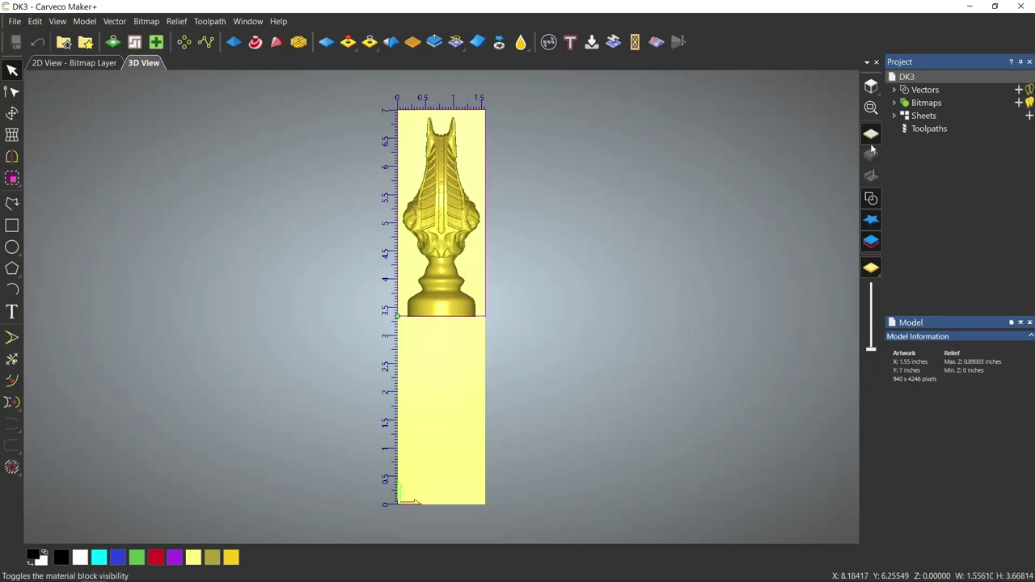
Set up a DK3 Machine Relief toolpath on selected vectors: 1/16 Ball Nose finishing, #46200-1/8 Endmill Downcut roughing
left_click(920, 131)
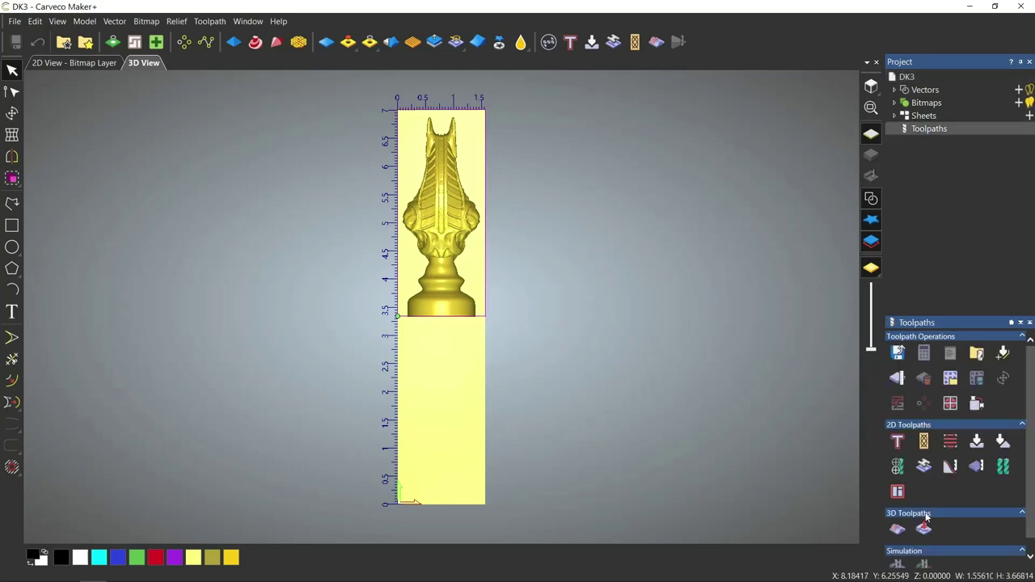
left_click(898, 529)
left_click(732, 123)
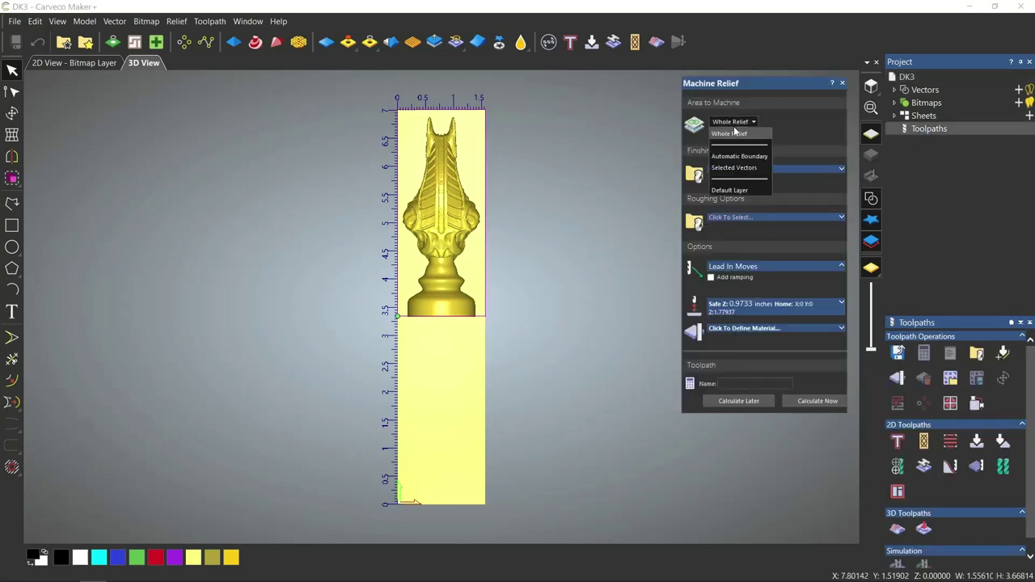
left_click(736, 167)
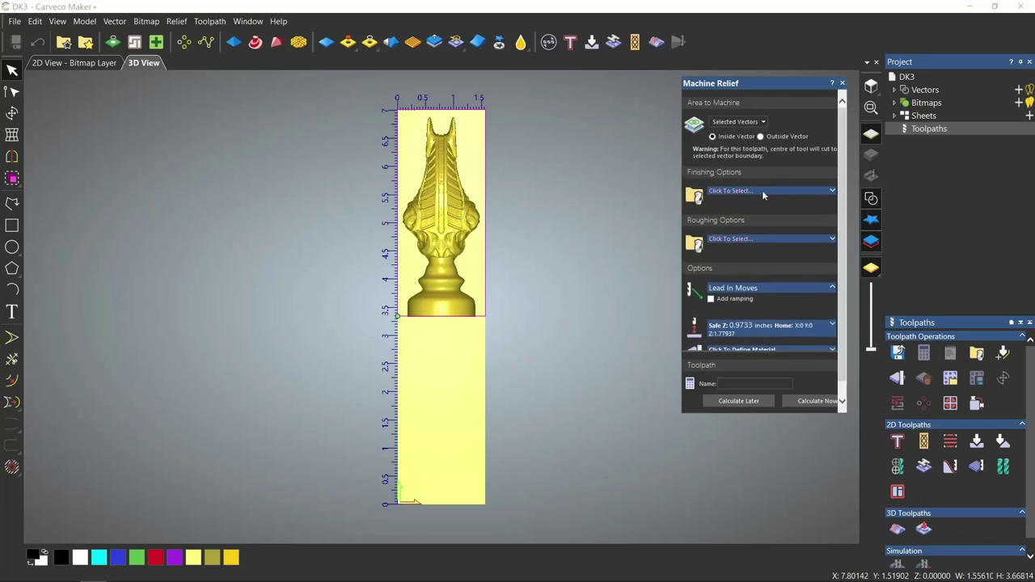
left_click(762, 191)
left_click(407, 300)
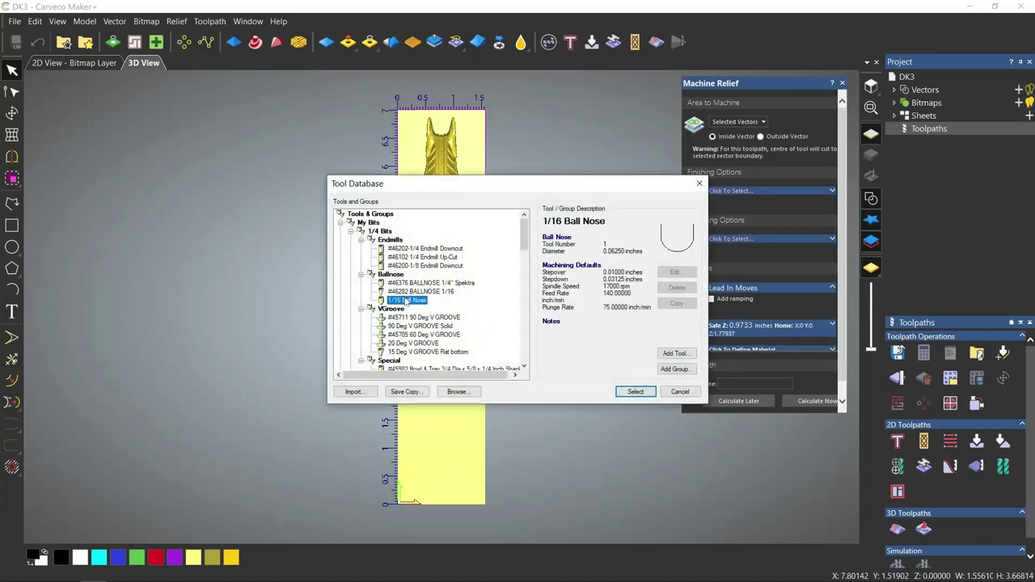
left_click(636, 393)
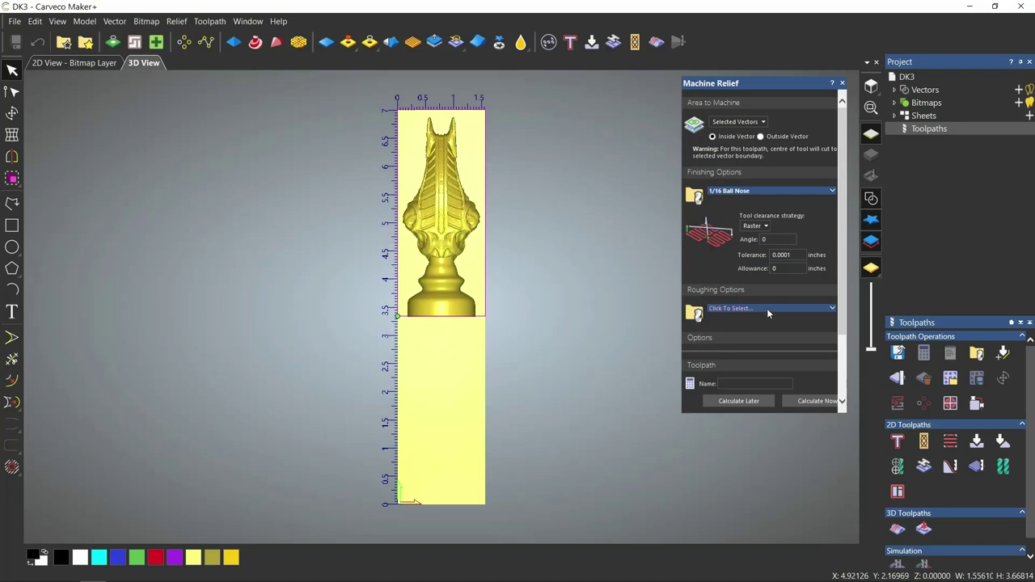
left_click(769, 310)
left_click(422, 266)
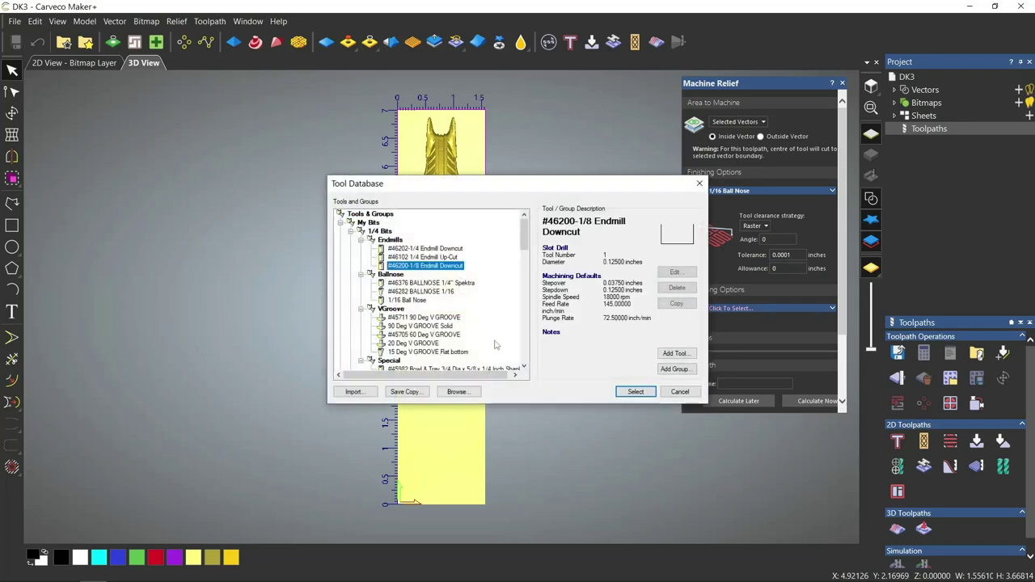
left_click(636, 392)
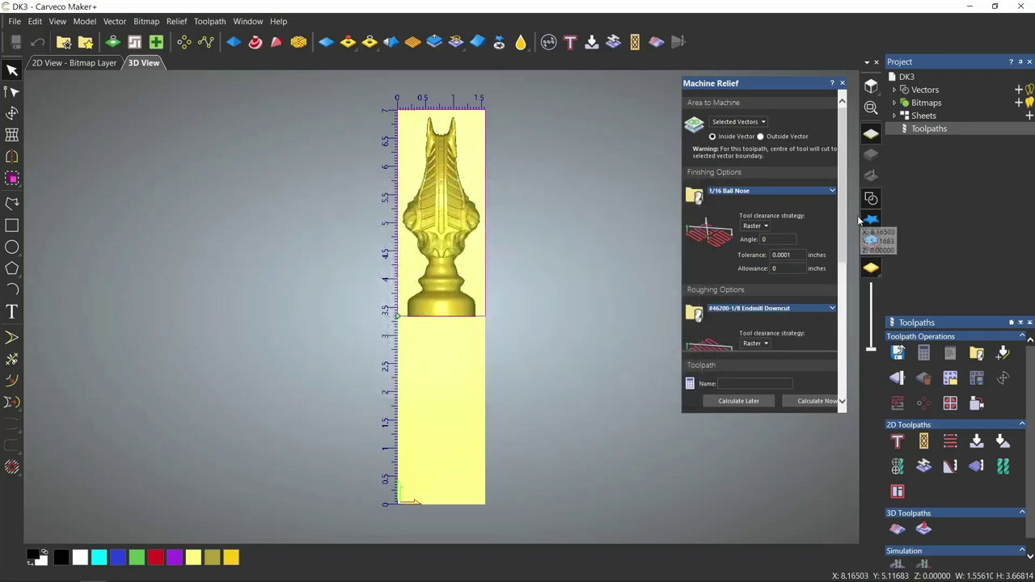
Set the material thickness to 1.55 inches and calculate the DK3 relief toolpath
left_click_drag(845, 214, 861, 368)
left_click(826, 337)
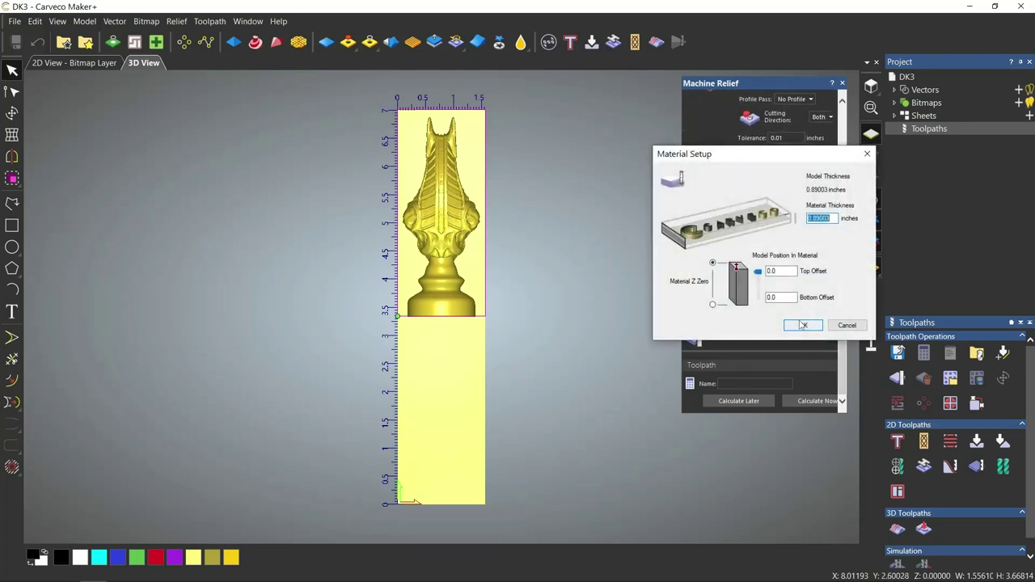
type("1.55")
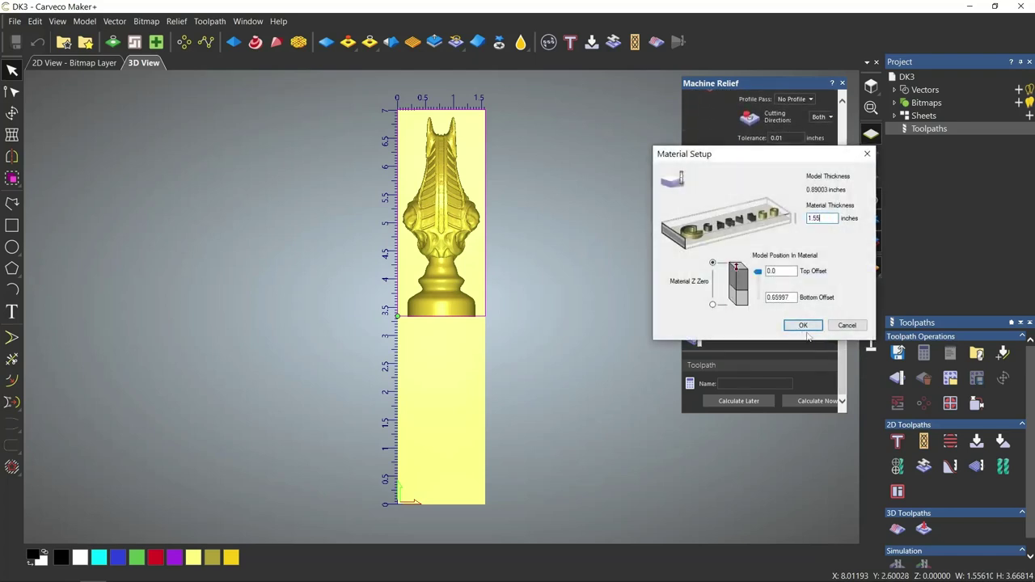
left_click(805, 326)
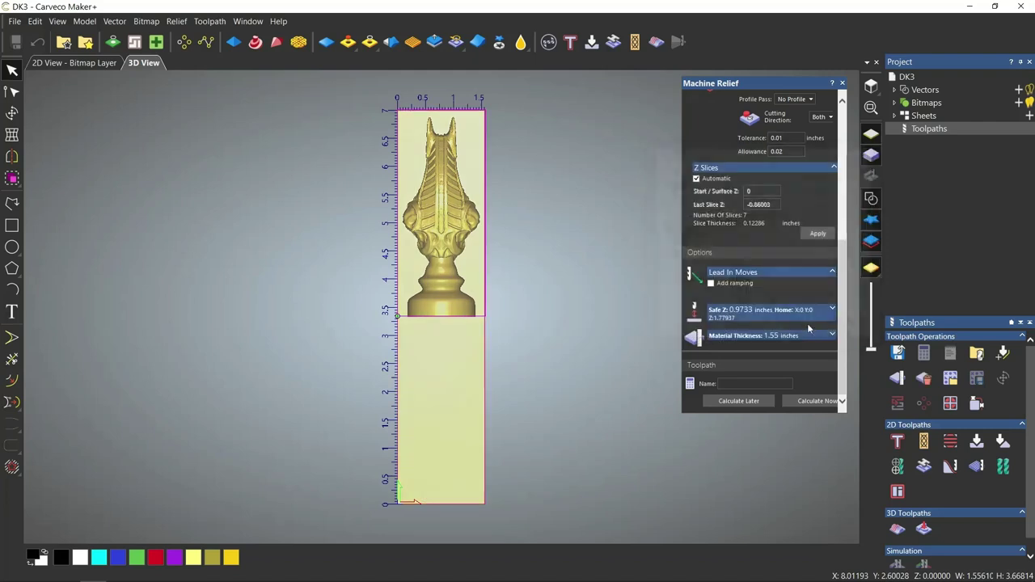
left_click(817, 401)
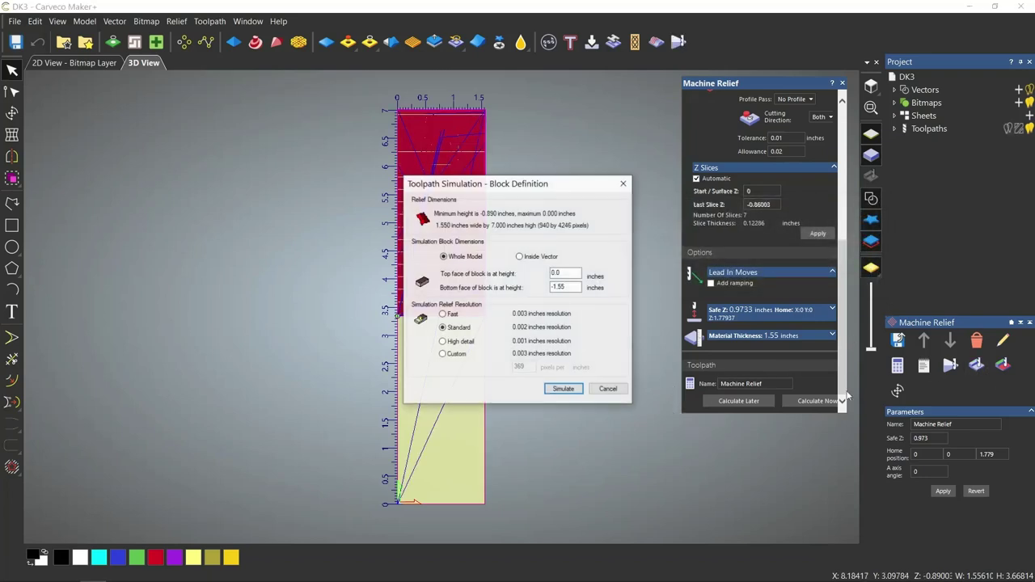
Simulate the DK3 toolpath and select Machine Relief in the project's toolpath list
left_click(563, 389)
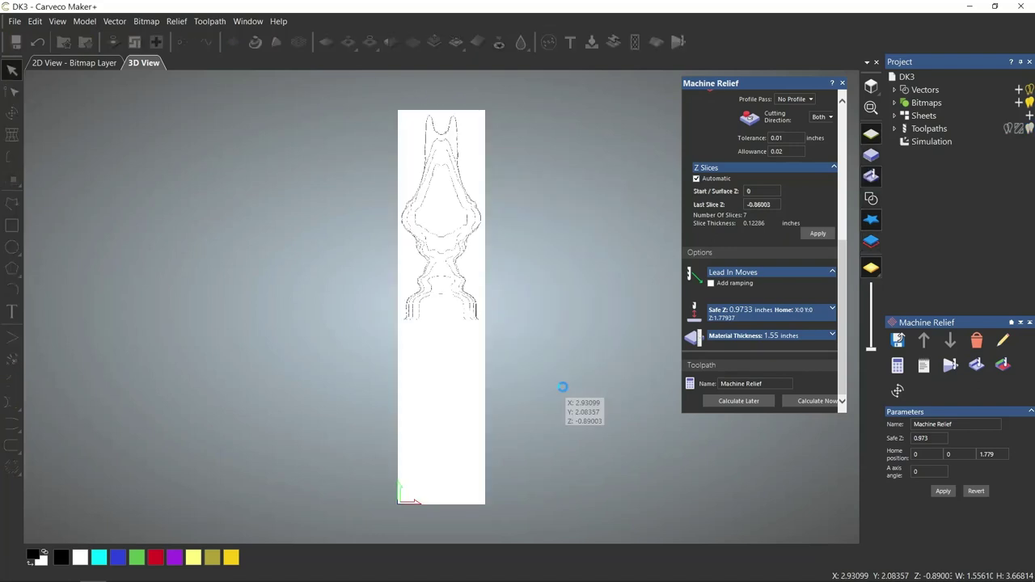
left_click(896, 129)
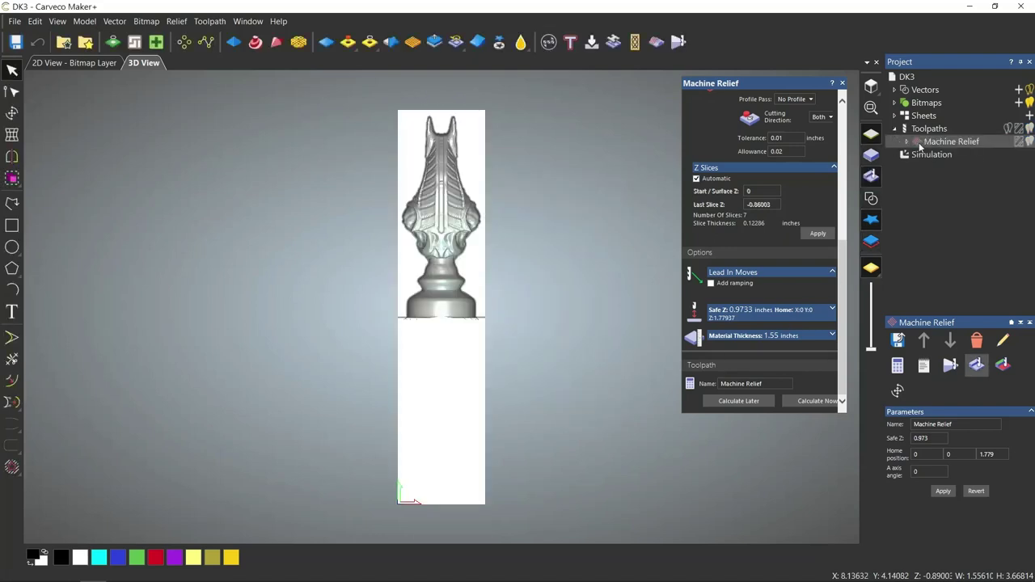
left_click(922, 144)
Save the toolpaths as separate DK3 Onefinity NGC files with details appended to the names
left_click(898, 341)
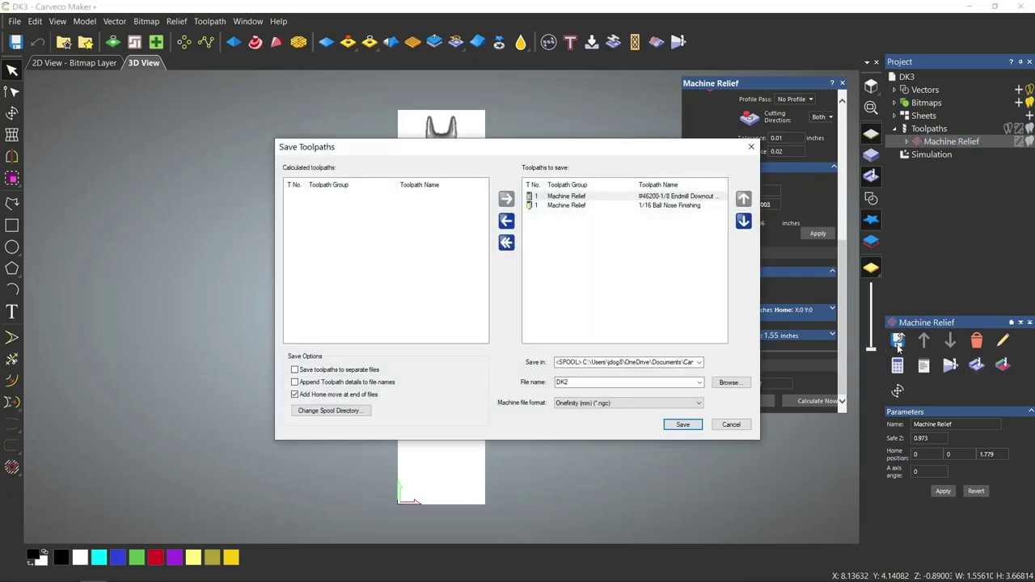
left_click(294, 370)
left_click(295, 381)
left_click(580, 382)
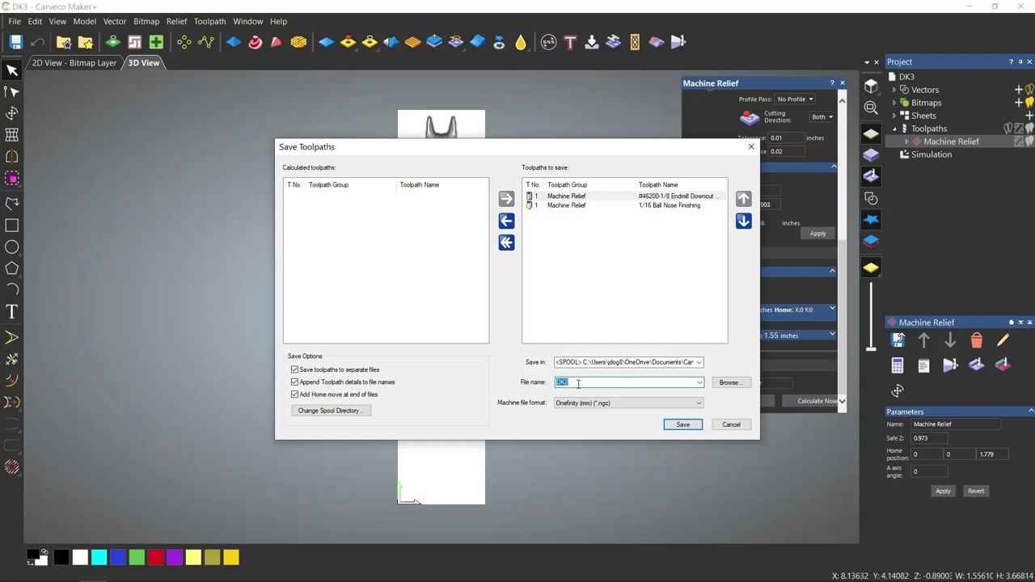
left_click(577, 383)
type("3")
left_click(678, 426)
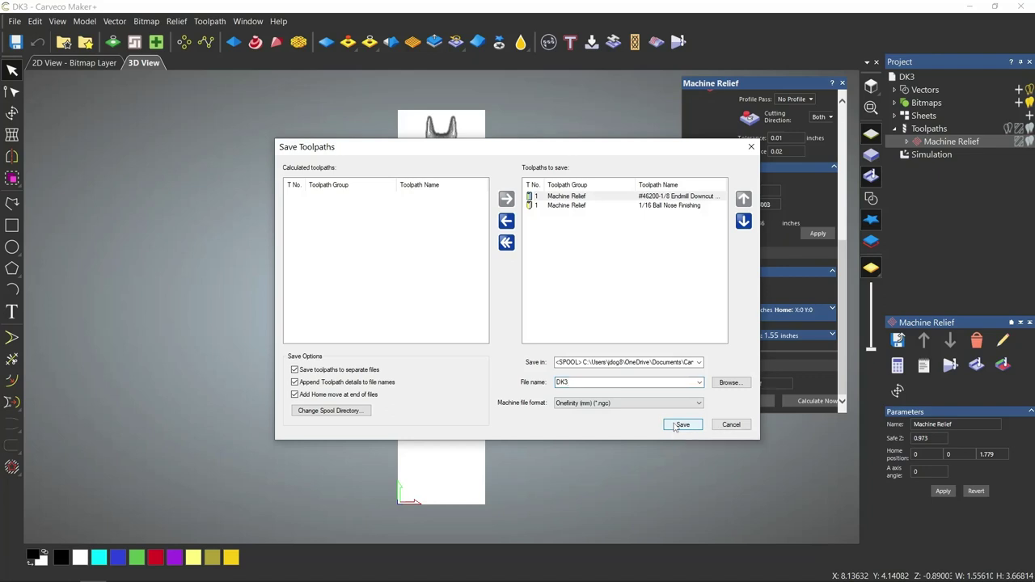
left_click(732, 426)
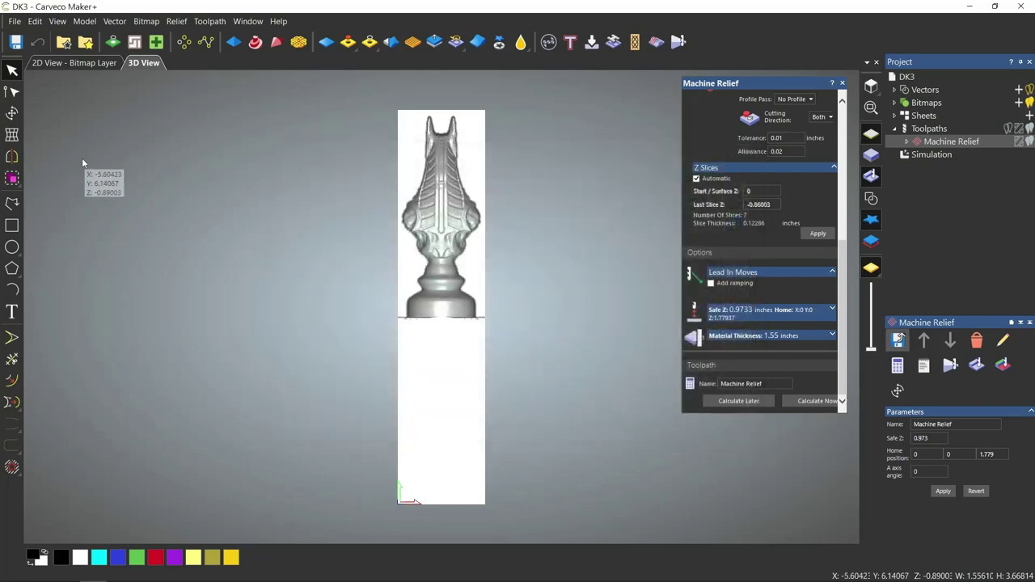
Open the DK4 project from the Projects folder, saving the DK3 changes when prompted
left_click(15, 21)
left_click(24, 54)
left_click(477, 333)
scroll(485, 332, "down", 3)
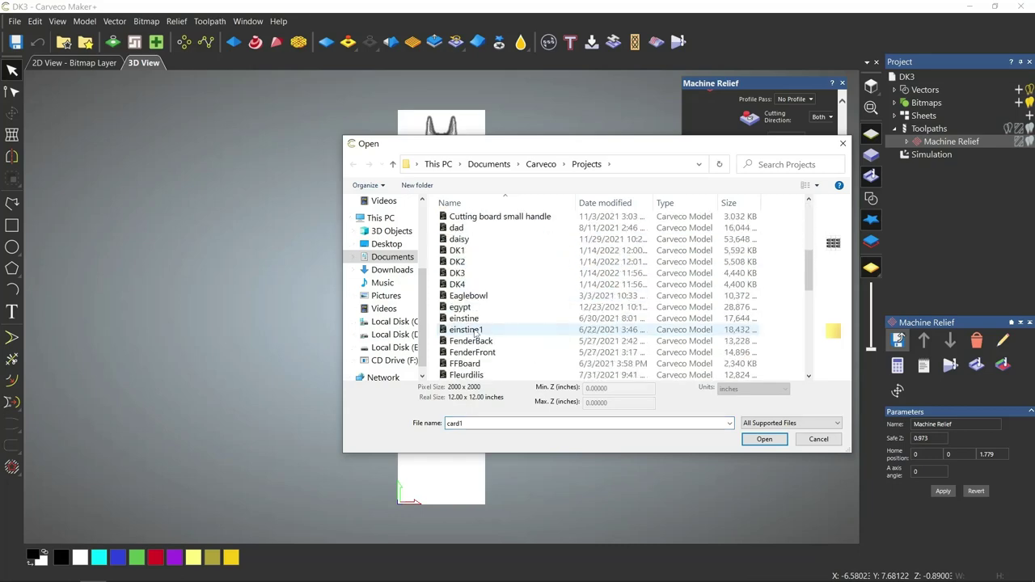
left_click(457, 284)
left_click(763, 438)
left_click(473, 325)
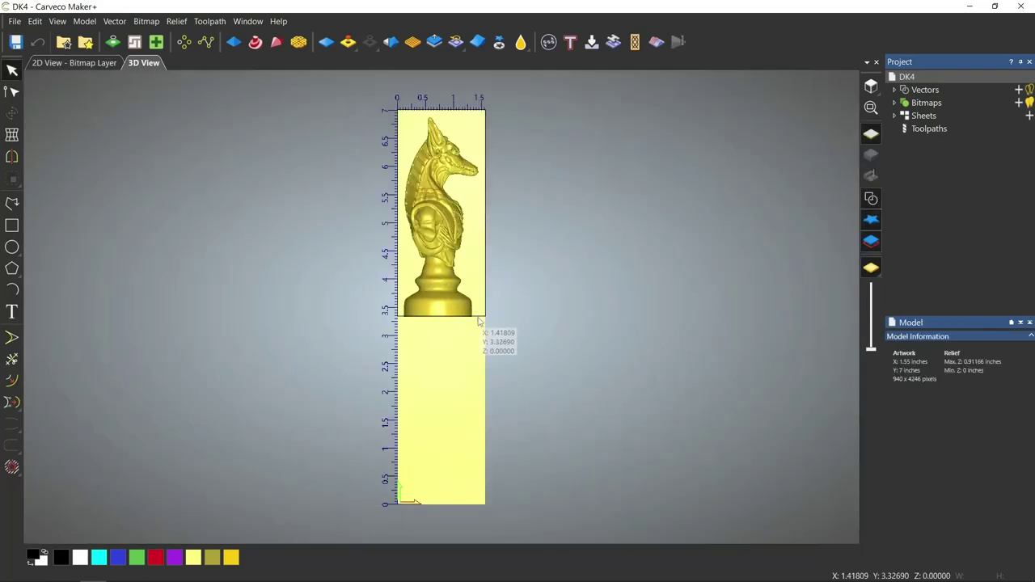
Select the DK4 outline and set up Machine Relief: selected vectors, 1/16 Ball Nose finishing, #46200-1/8 endmill roughing
left_click(478, 318)
left_click(912, 129)
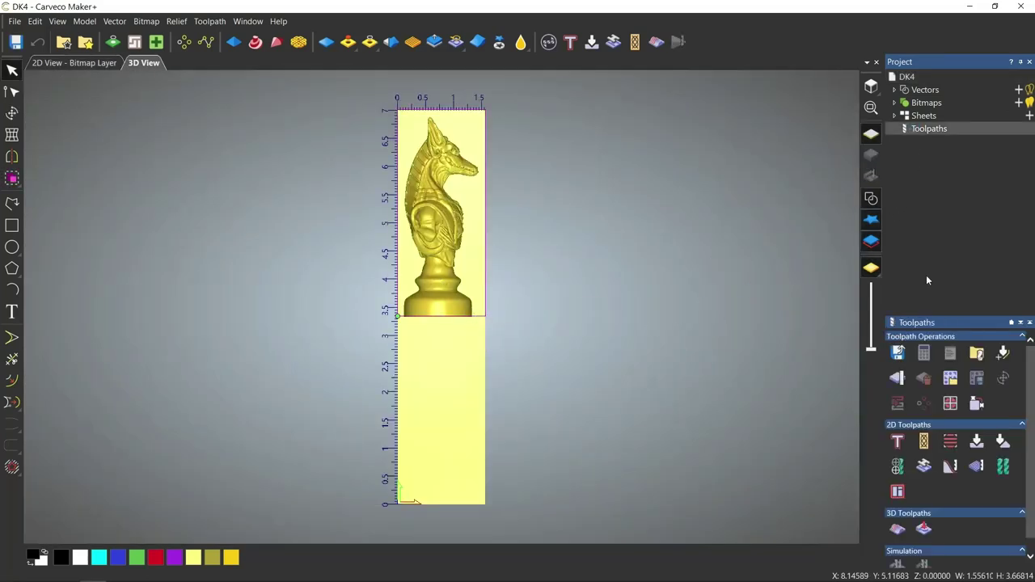
left_click(898, 529)
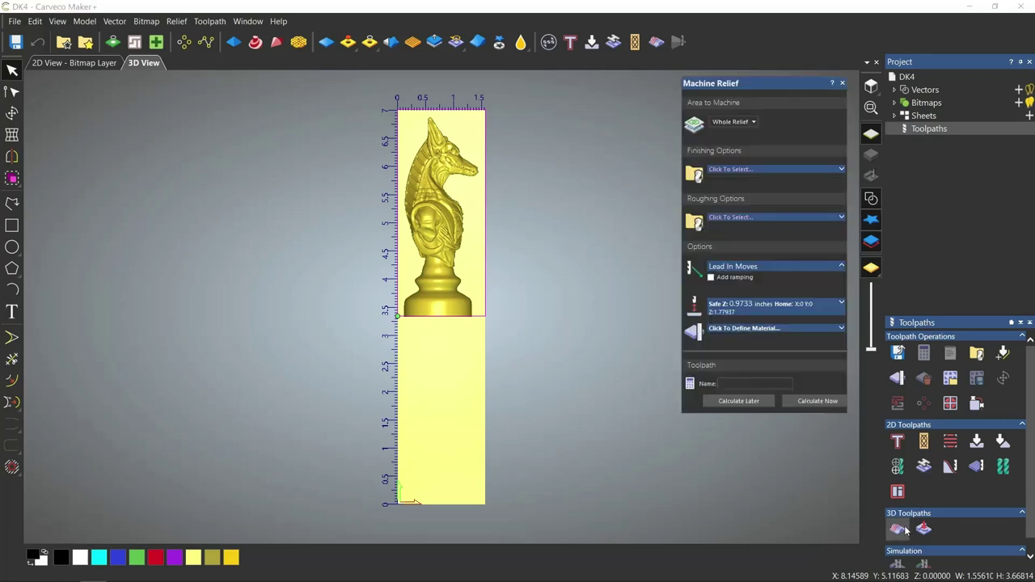
left_click(735, 121)
left_click(741, 166)
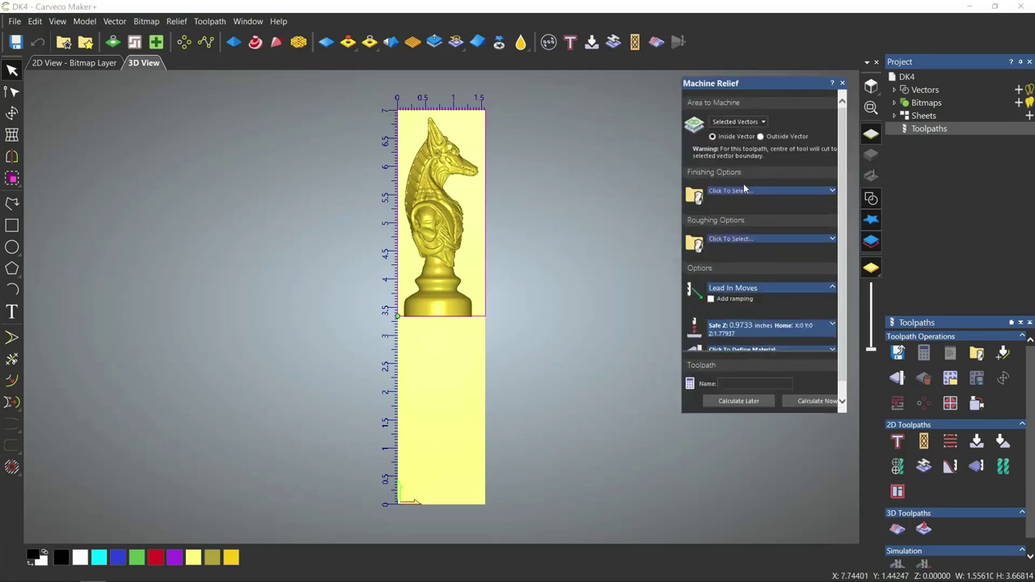
left_click(744, 190)
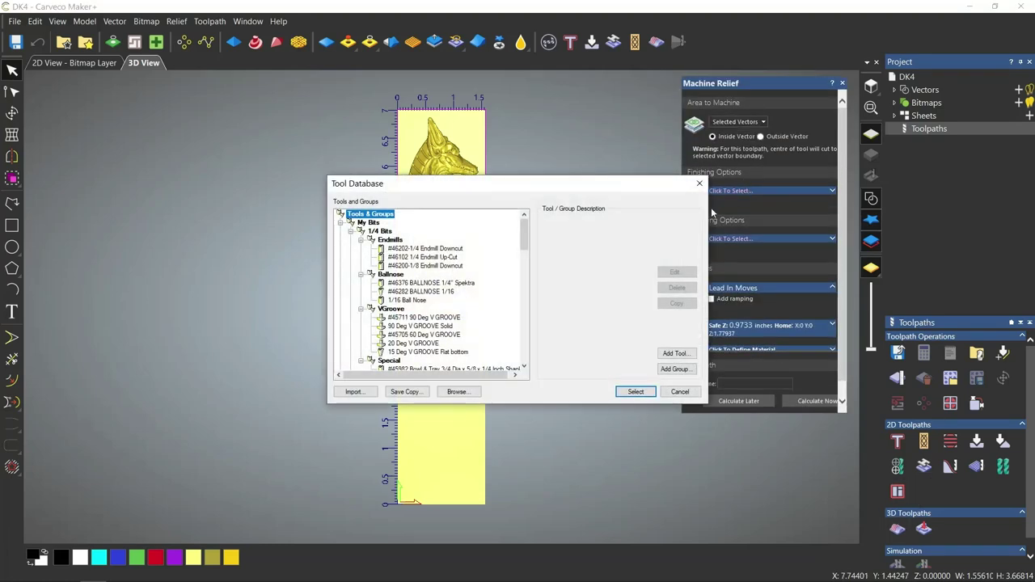
left_click(409, 301)
left_click(635, 391)
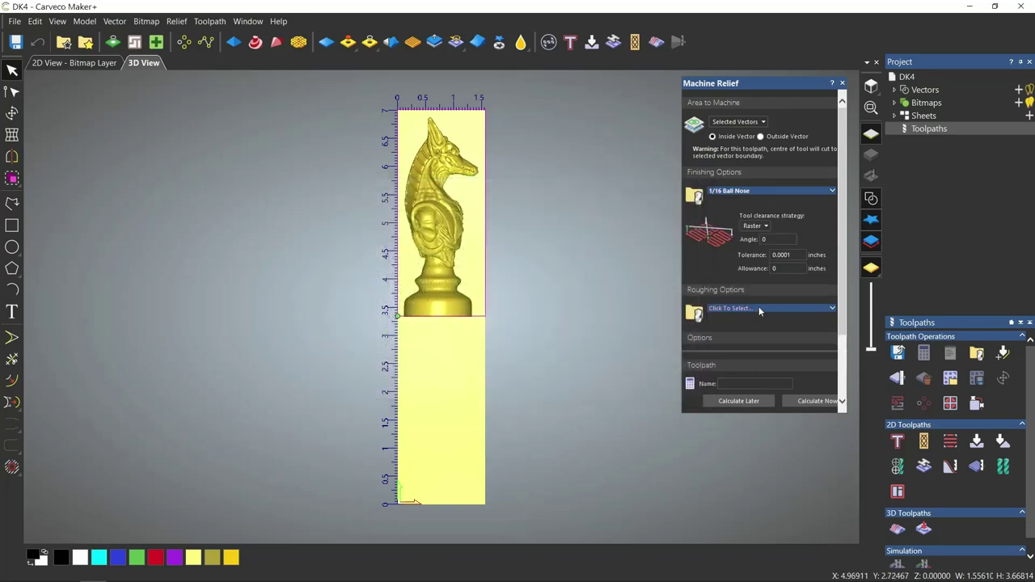
left_click(759, 308)
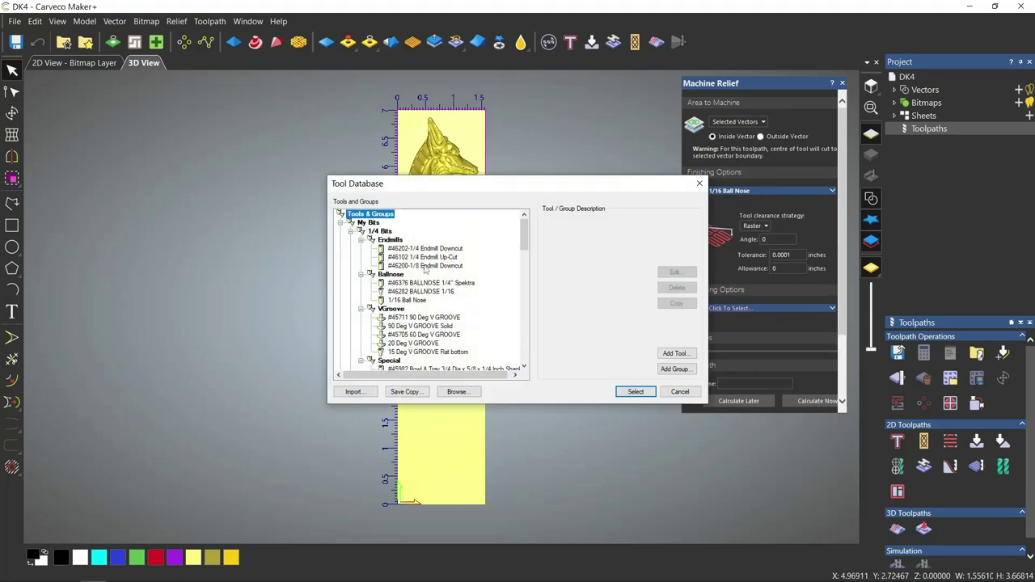
left_click(425, 265)
left_click(638, 392)
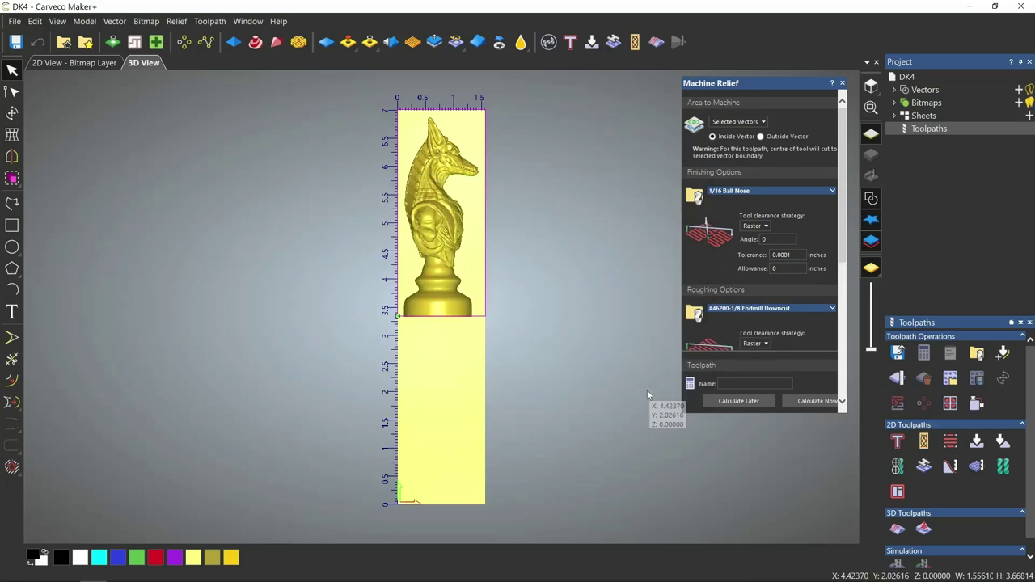
Set the material thickness to 1.55 inches and calculate the DK4 relief toolpath
left_click_drag(844, 243, 848, 388)
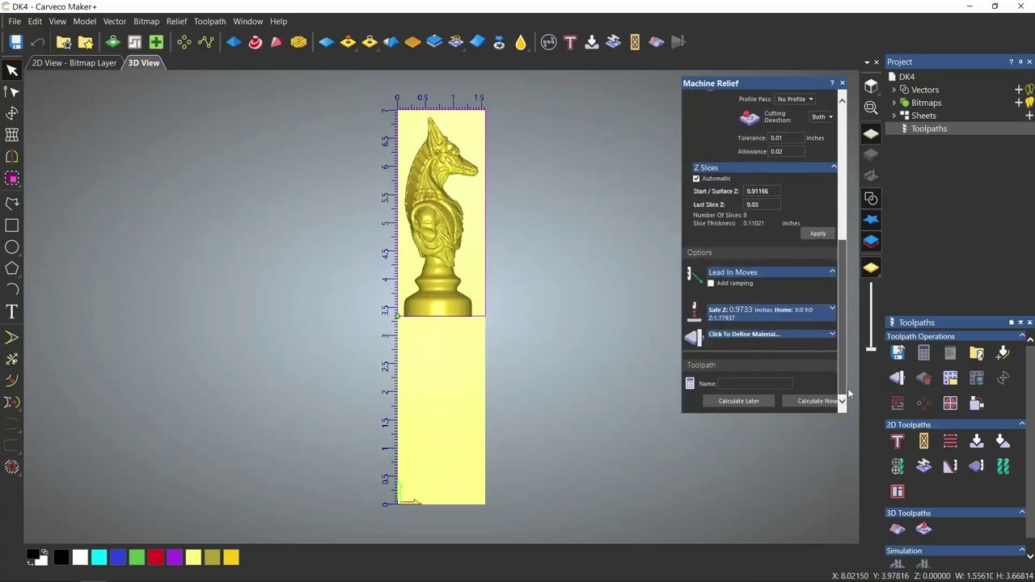
left_click(827, 335)
type("1.55")
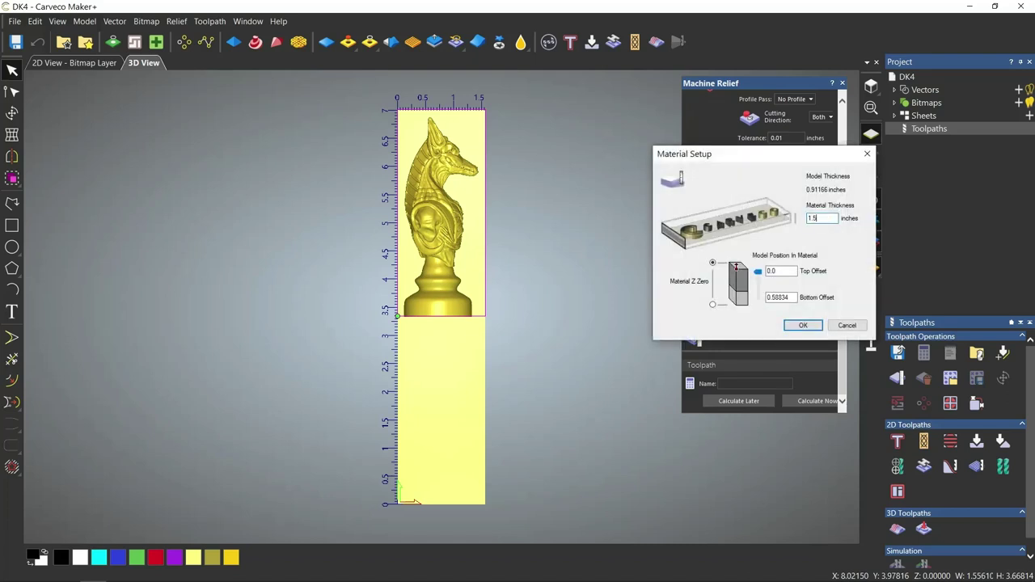
left_click(804, 325)
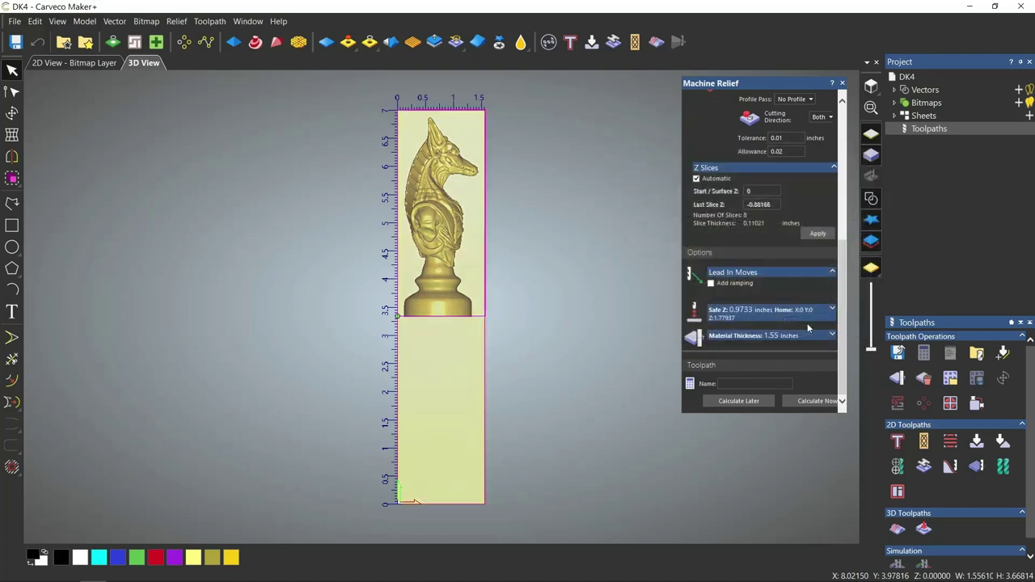
left_click(816, 400)
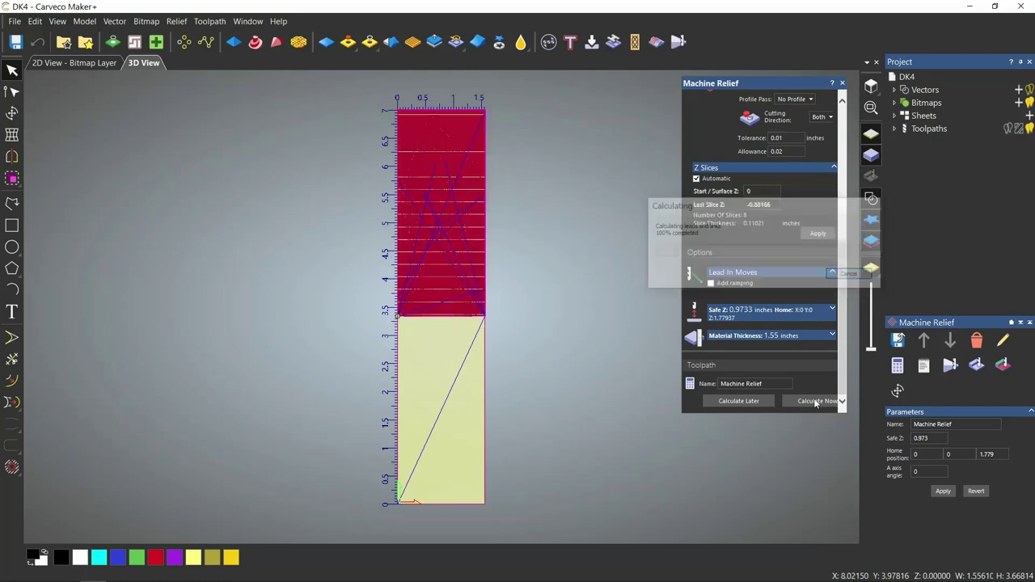
Simulate the DK4 toolpath and save it as separate DK4 Onefinity NGC files with details appended
left_click(977, 368)
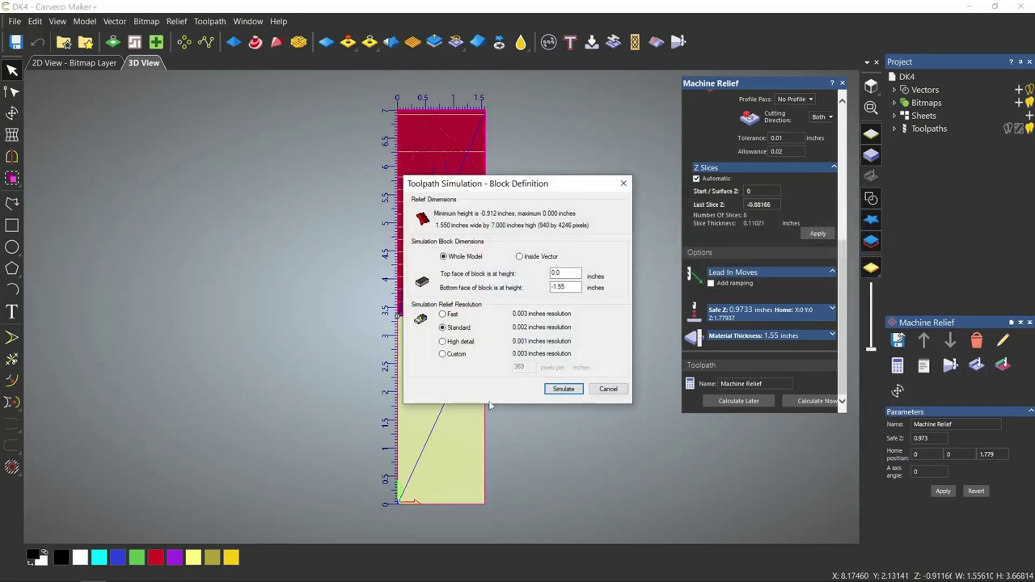
left_click(564, 389)
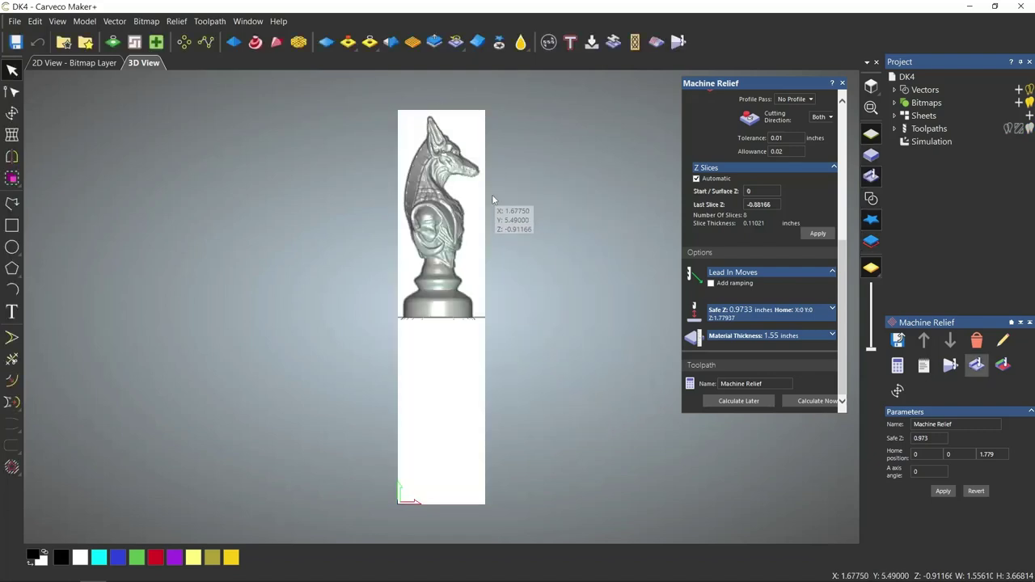
left_click(898, 341)
left_click(295, 370)
left_click(295, 382)
double_click(585, 386)
left_click(580, 382)
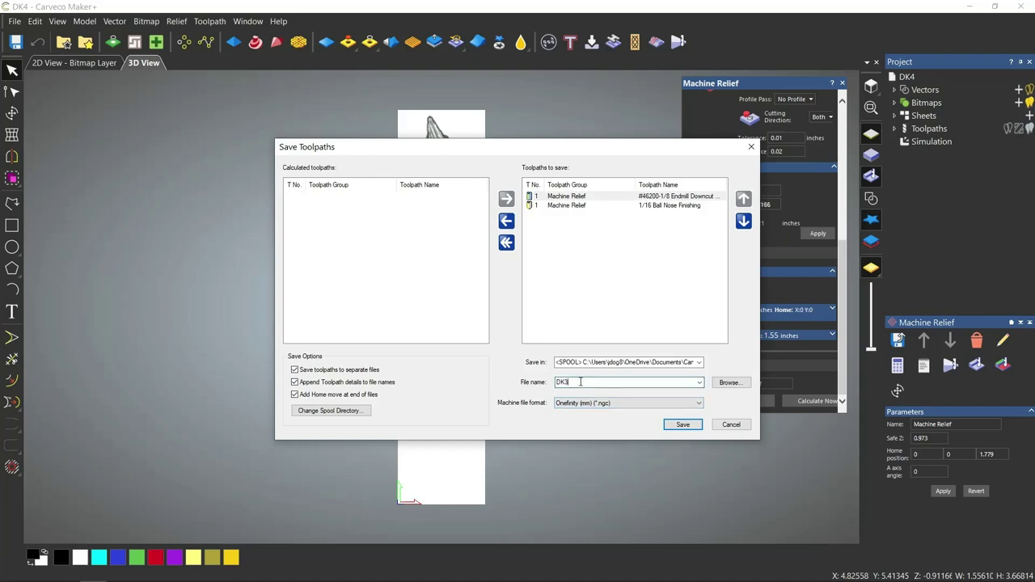
type("4")
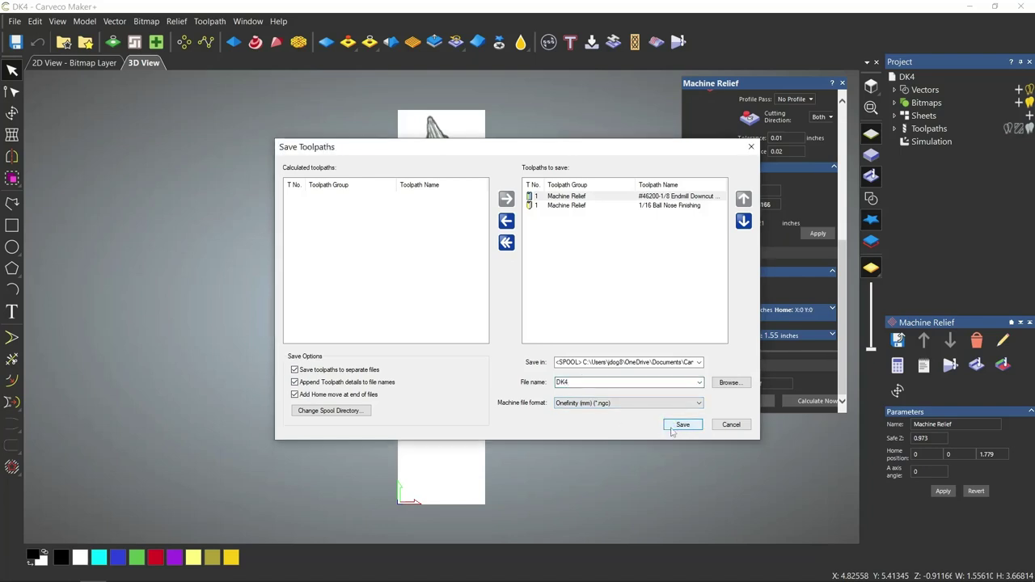
left_click(746, 425)
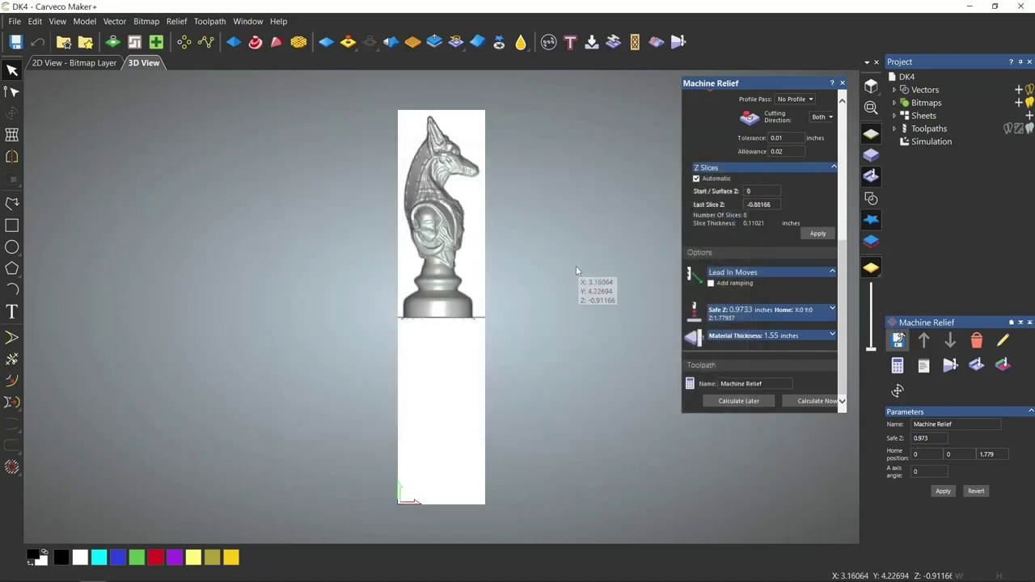